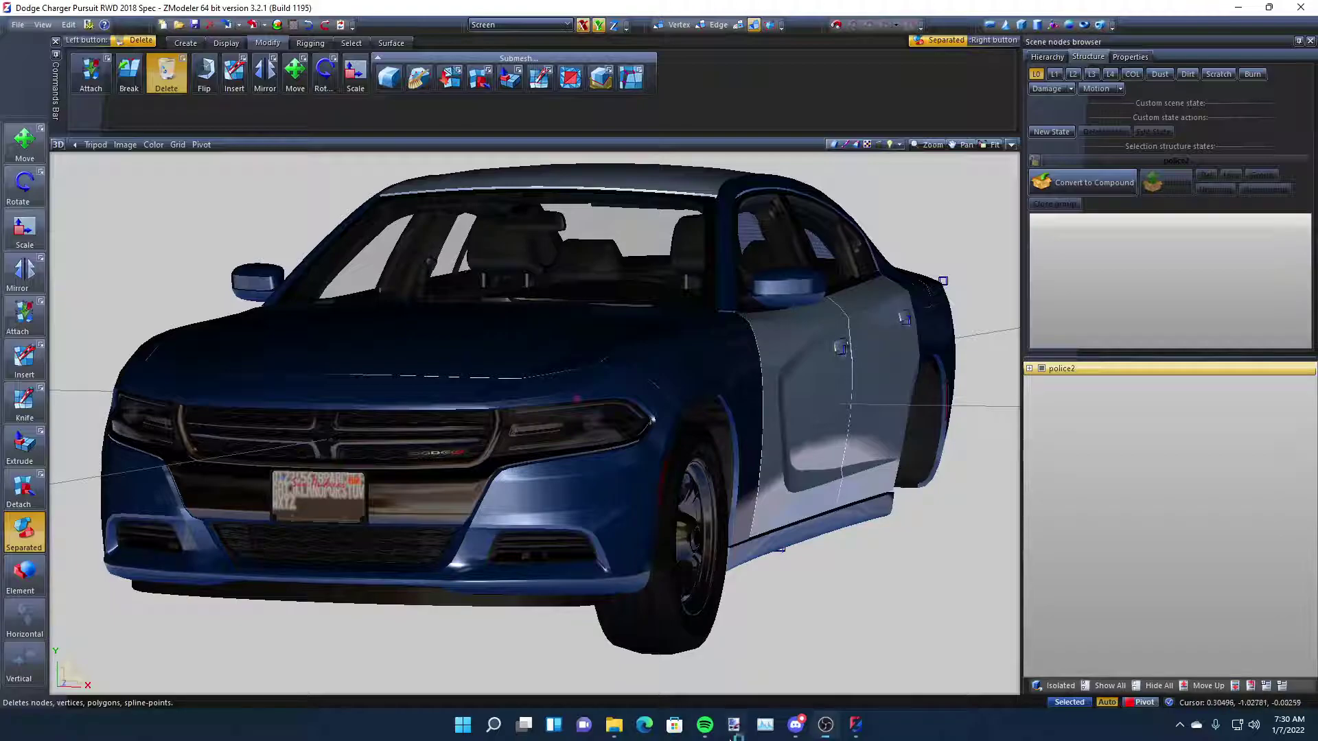
# Switch to paint.net and replace the image's white background layer with a new transparent layer
pyautogui.click(734, 724)
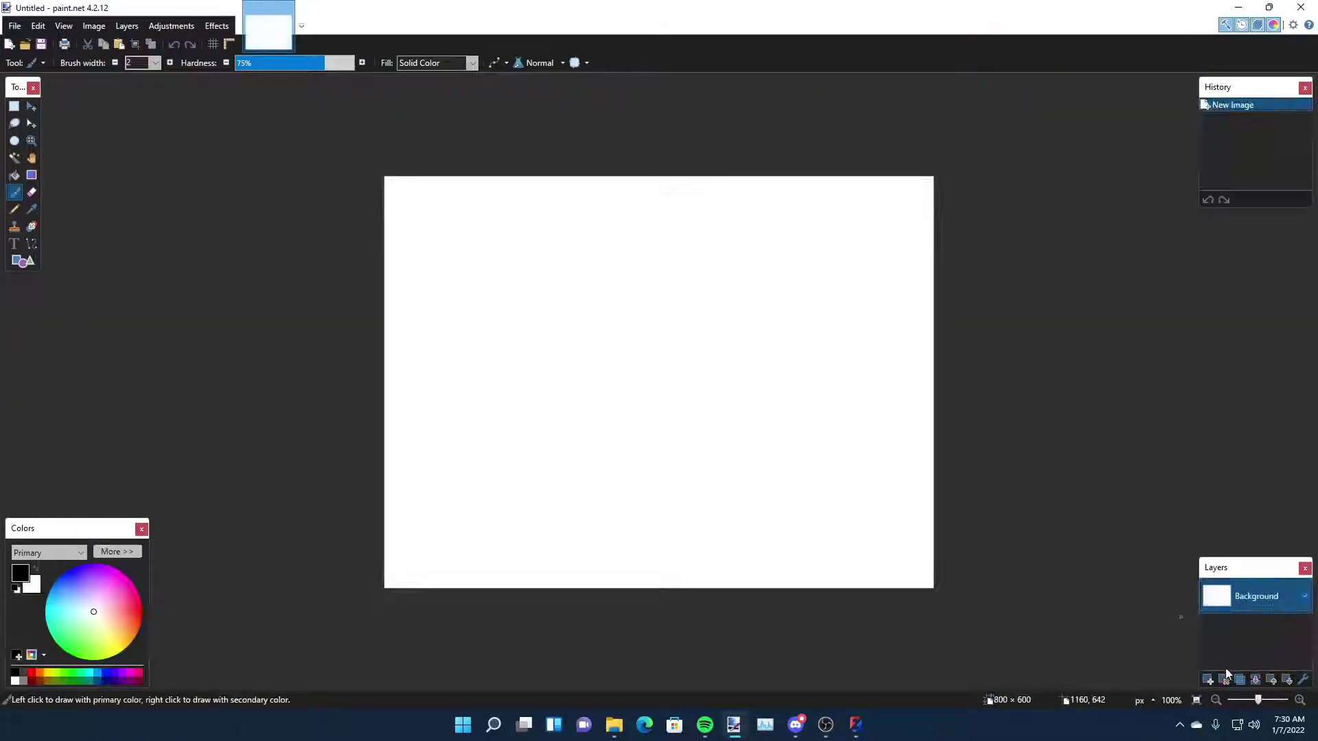
pyautogui.click(1208, 679)
pyautogui.click(1256, 627)
pyautogui.click(1224, 679)
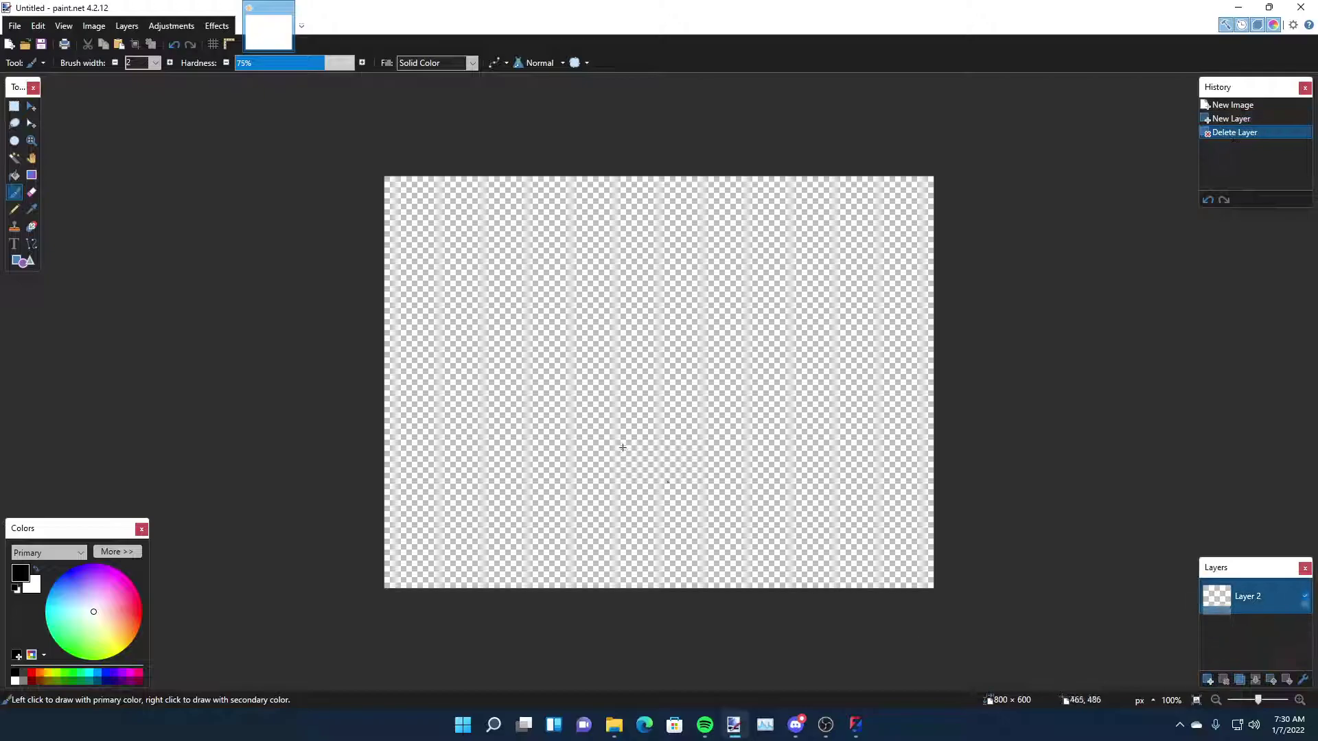
# Resize the image to 96 pixels wide by 96 pixels high
pyautogui.click(94, 25)
pyautogui.click(102, 59)
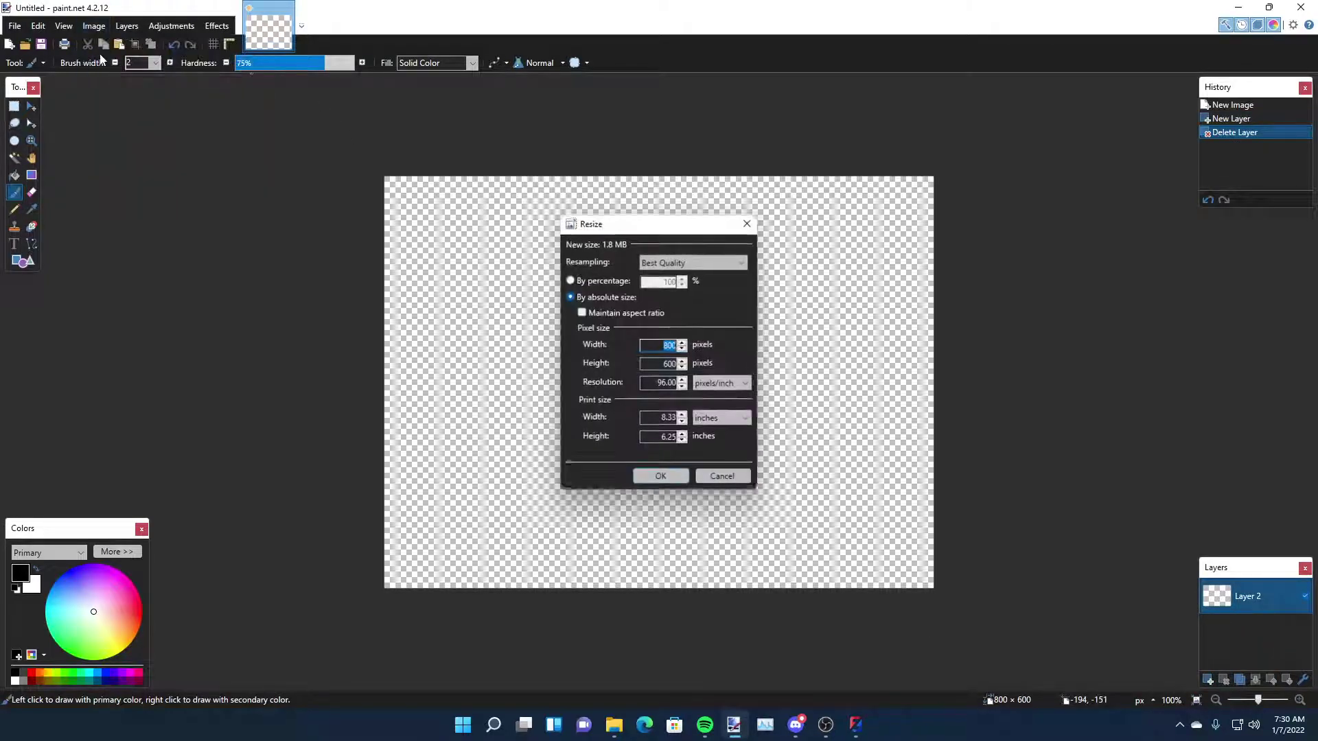
pyautogui.write('96')
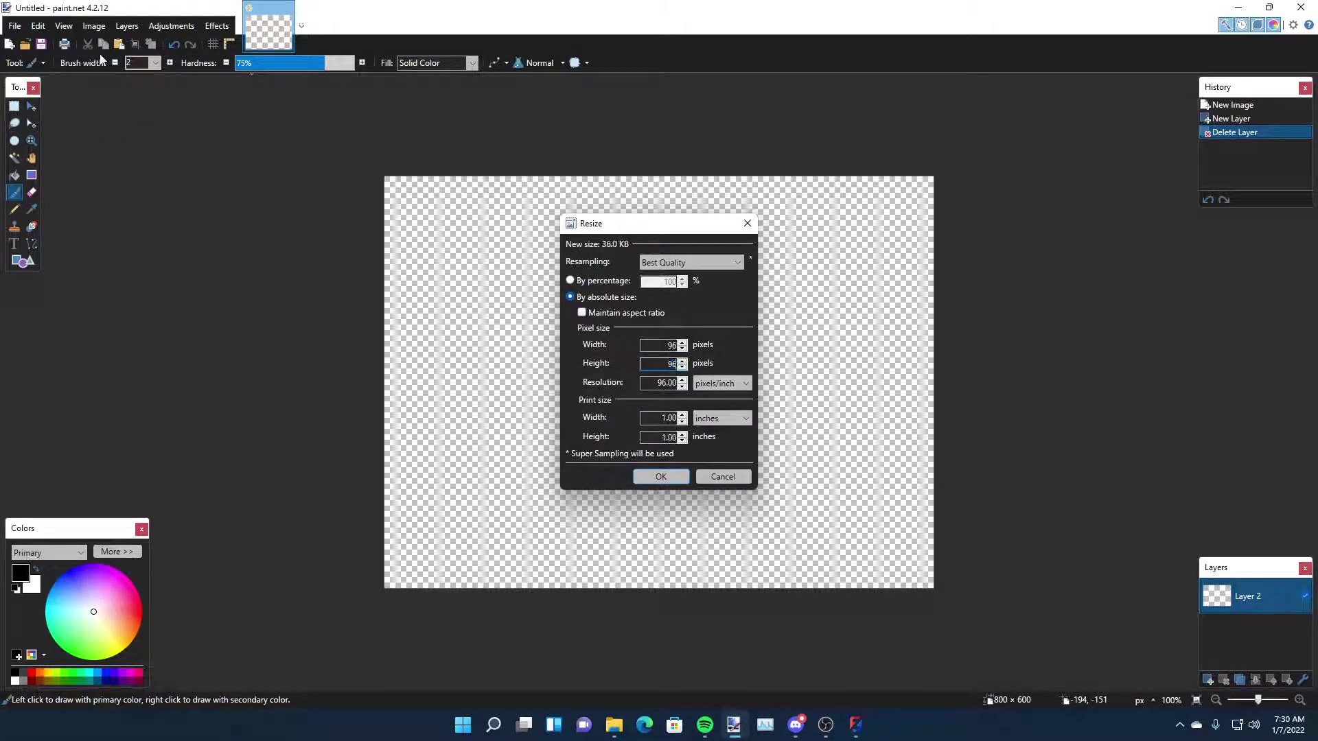
pyautogui.press('Return')
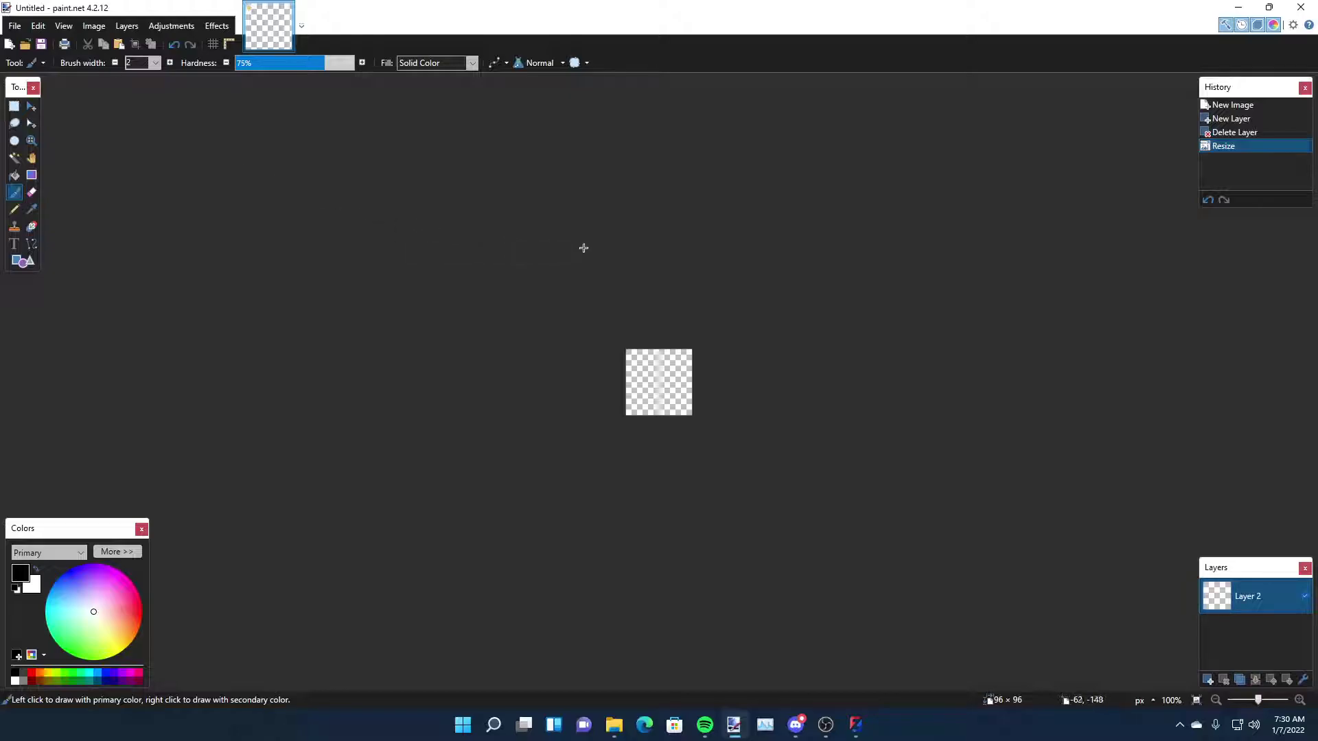
# Save the transparent image to the Desktop as DRLFLASHERS with the default save settings
pyautogui.hotkey('ctrl', 's')
pyautogui.write('DRLFLASHERS')
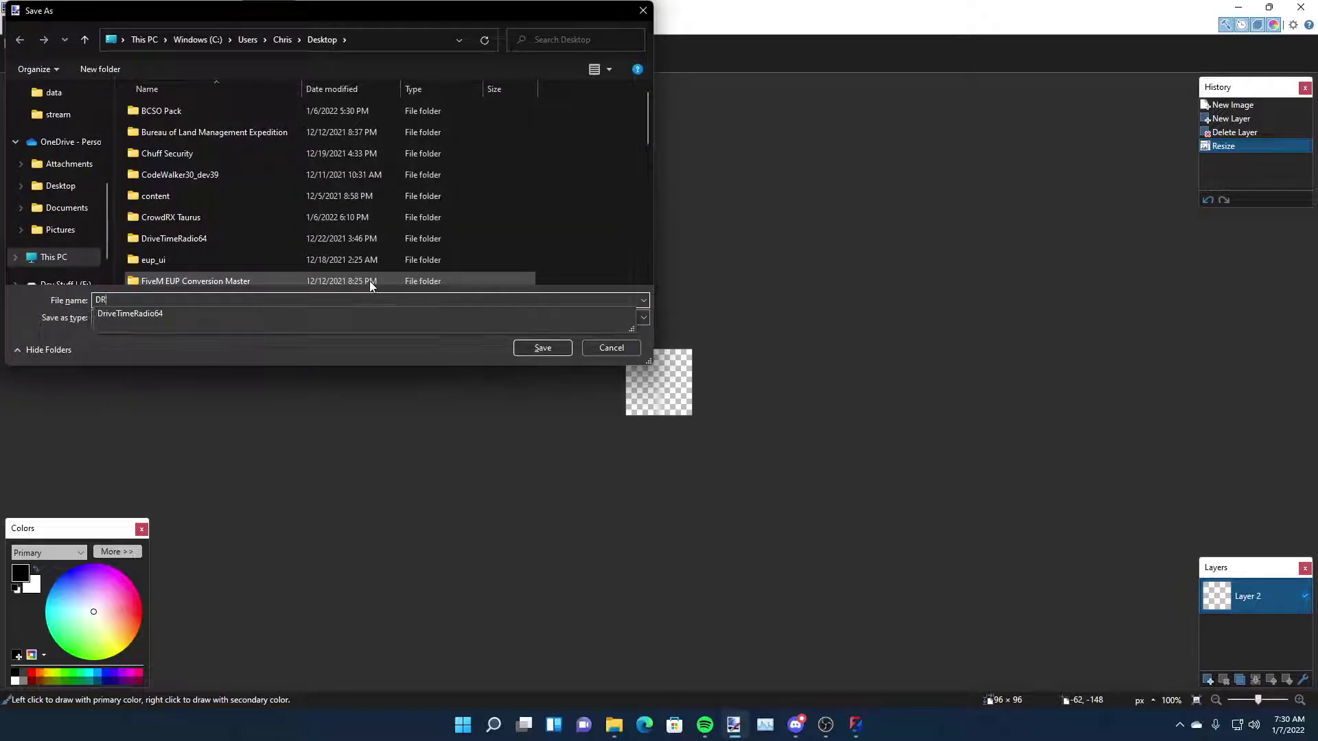
pyautogui.press('Return')
pyautogui.press('Return')
# Switch to ZModeler, set the 3D viewport to the User view and show only bumper_f's headlight_l and headlight_r
pyautogui.hotkey('alt', 'Tab')
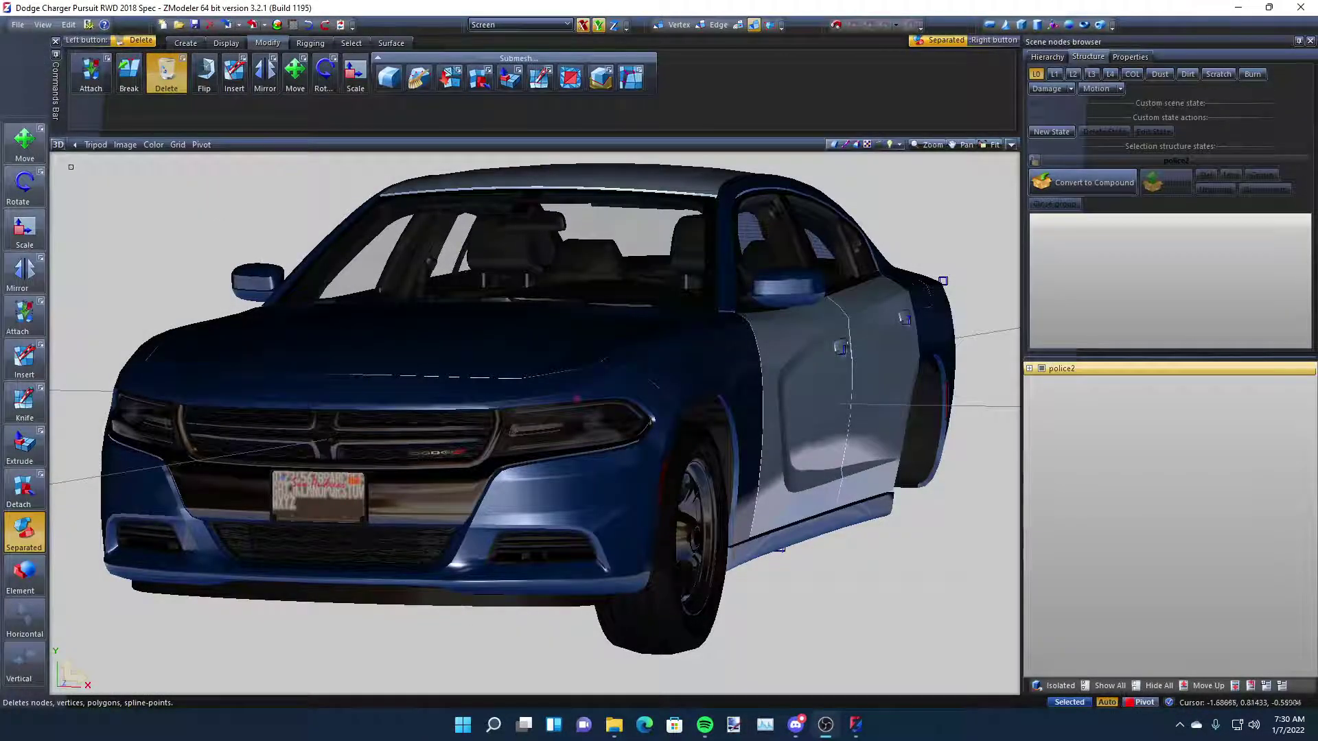
pyautogui.click(58, 144)
pyautogui.click(75, 259)
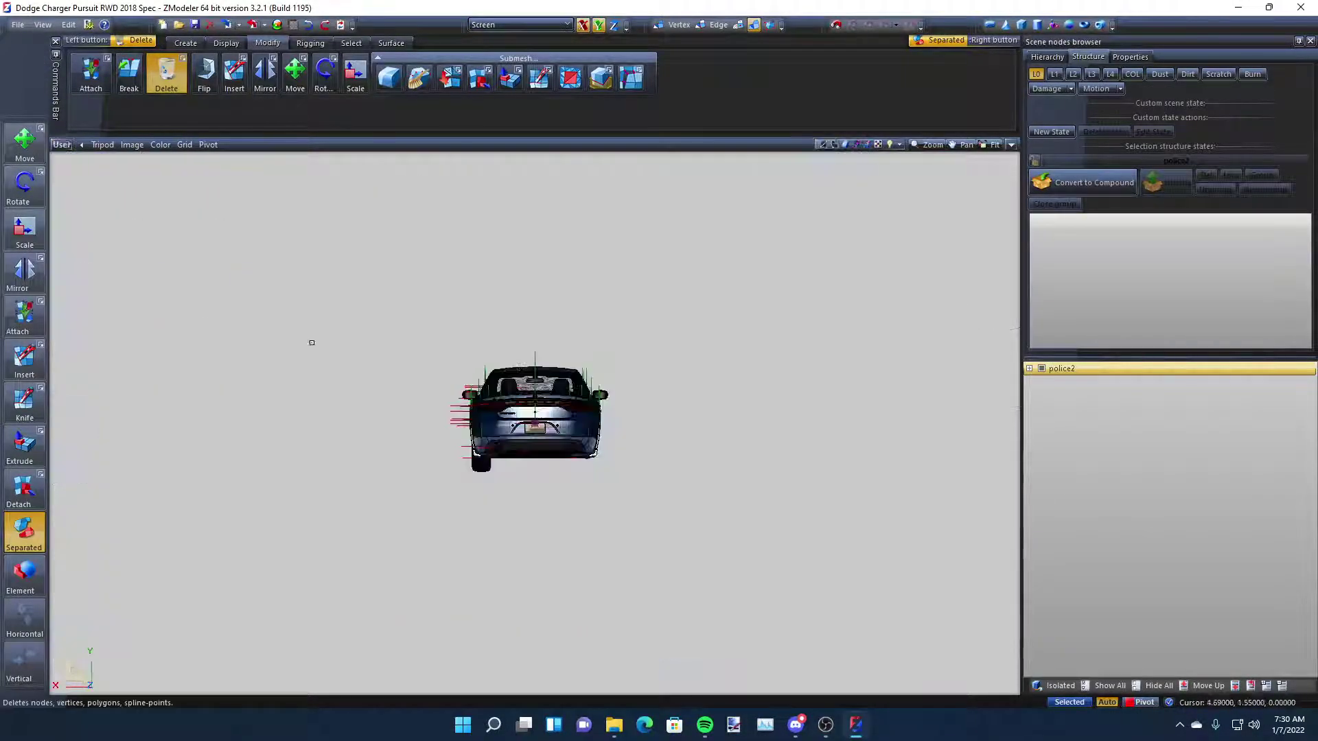
pyautogui.click(1145, 686)
pyautogui.click(1049, 58)
pyautogui.click(1029, 71)
pyautogui.scroll(-5, 1091, 309)
pyautogui.click(1085, 469)
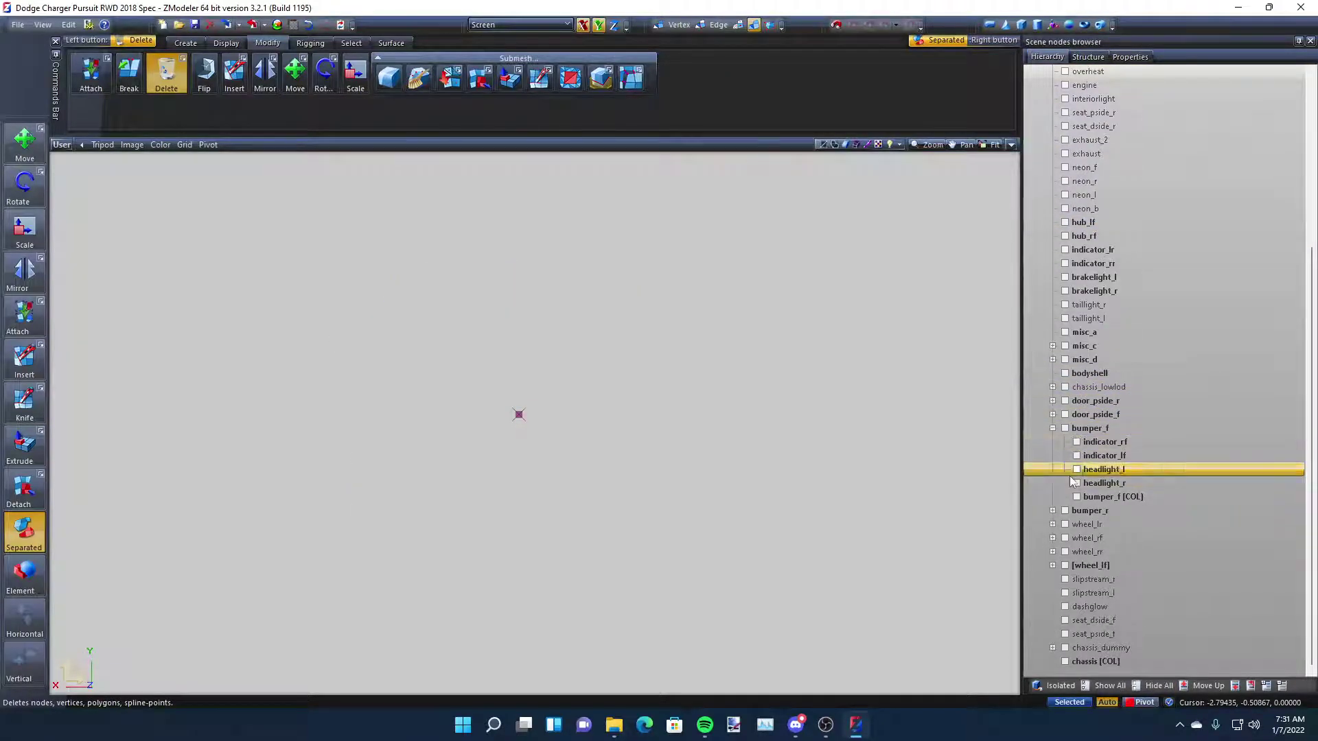
pyautogui.click(1078, 470)
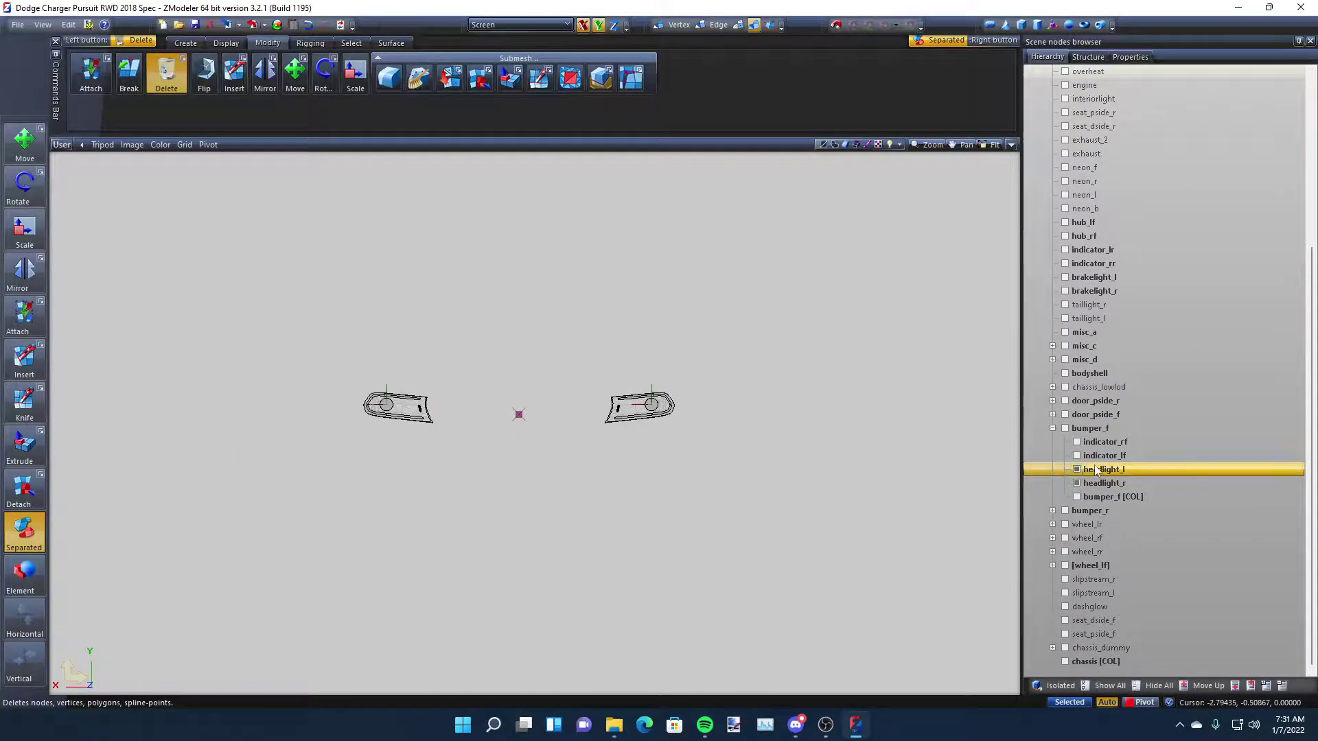
# Copy the headlight_l and headlight_r nodes under bumper_f
pyautogui.scroll(10, 662, 451)
pyautogui.scroll(-5, 382, 448)
pyautogui.moveTo(382, 448); pyautogui.dragTo(385, 497, button='middle')
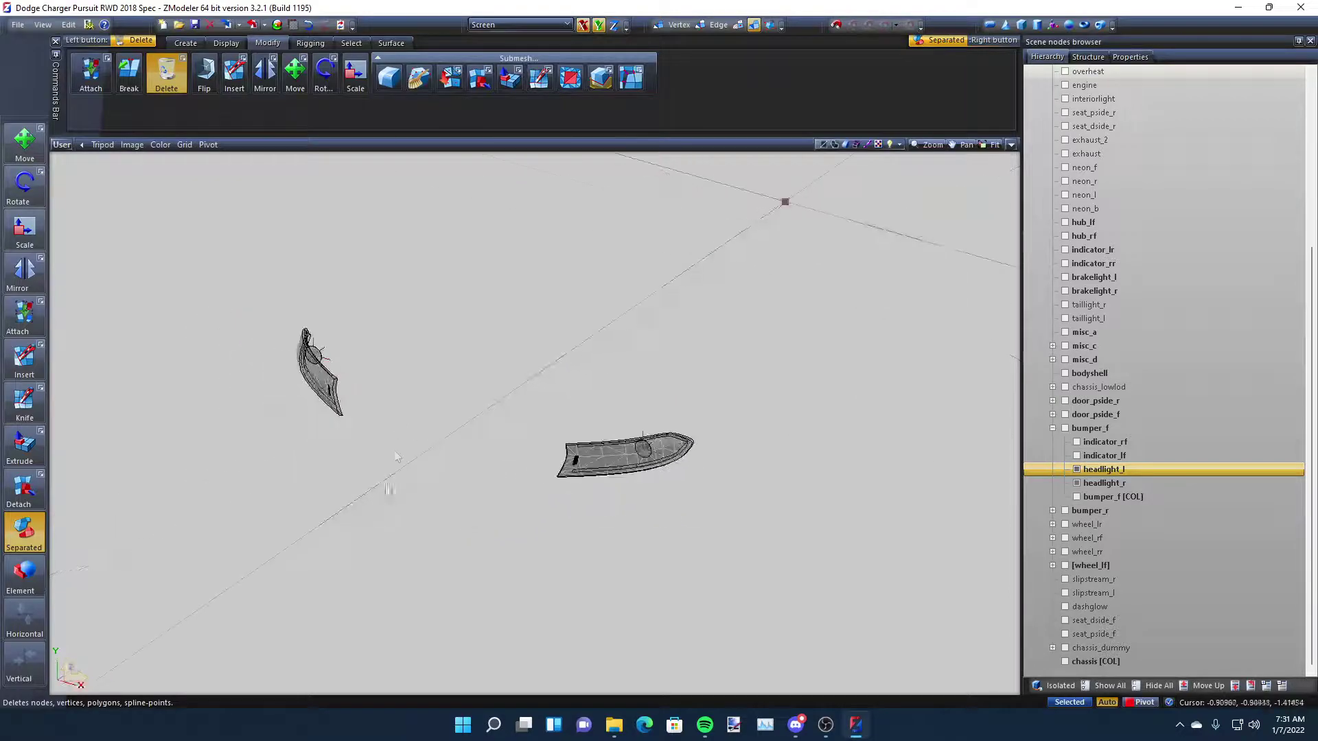
pyautogui.rightClick(1101, 482)
pyautogui.moveTo(1131, 507)
pyautogui.click(1226, 504)
# Unlink the copied headlight_l and headlight_r nodes from bumper_f so they sit at the root of the hierarchy
pyautogui.click(1147, 511)
pyautogui.keyDown('ctrl'); pyautogui.click(1135, 522); pyautogui.keyUp('ctrl')
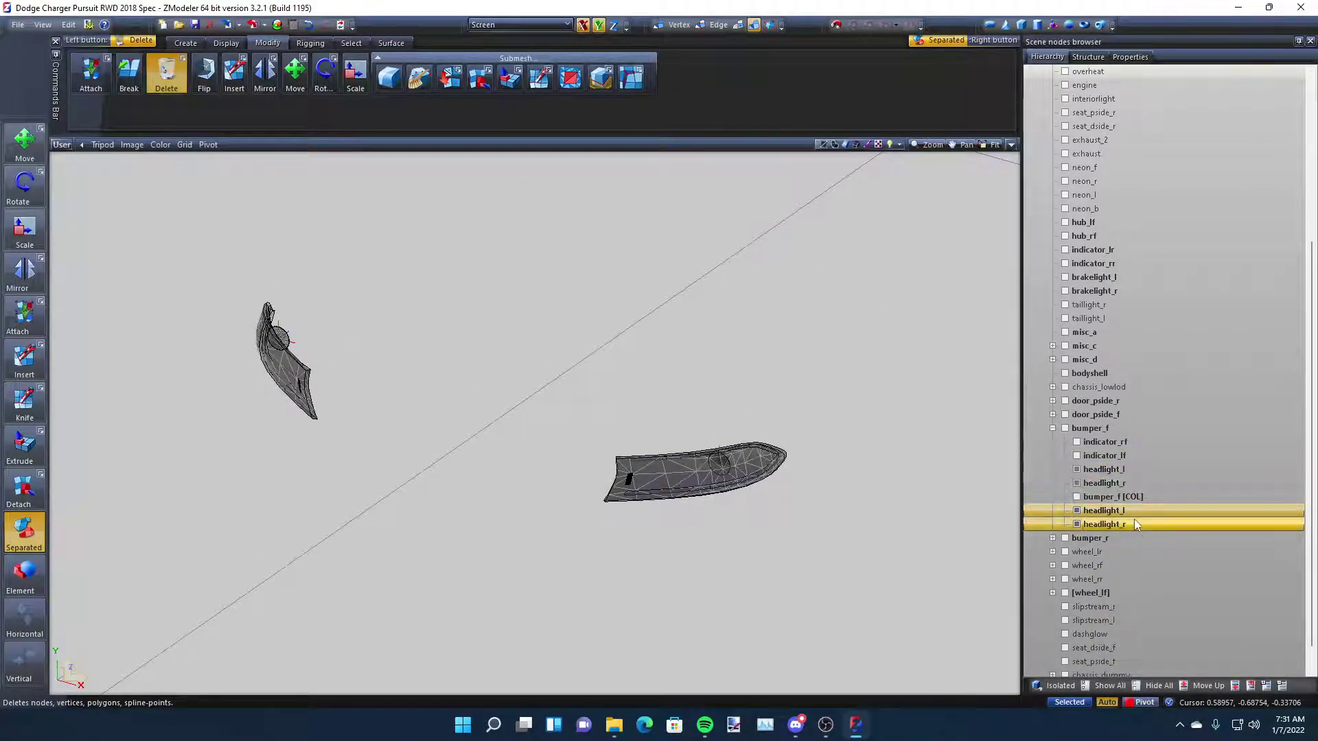
pyautogui.rightClick(1135, 523)
pyautogui.moveTo(1175, 607)
pyautogui.click(1280, 616)
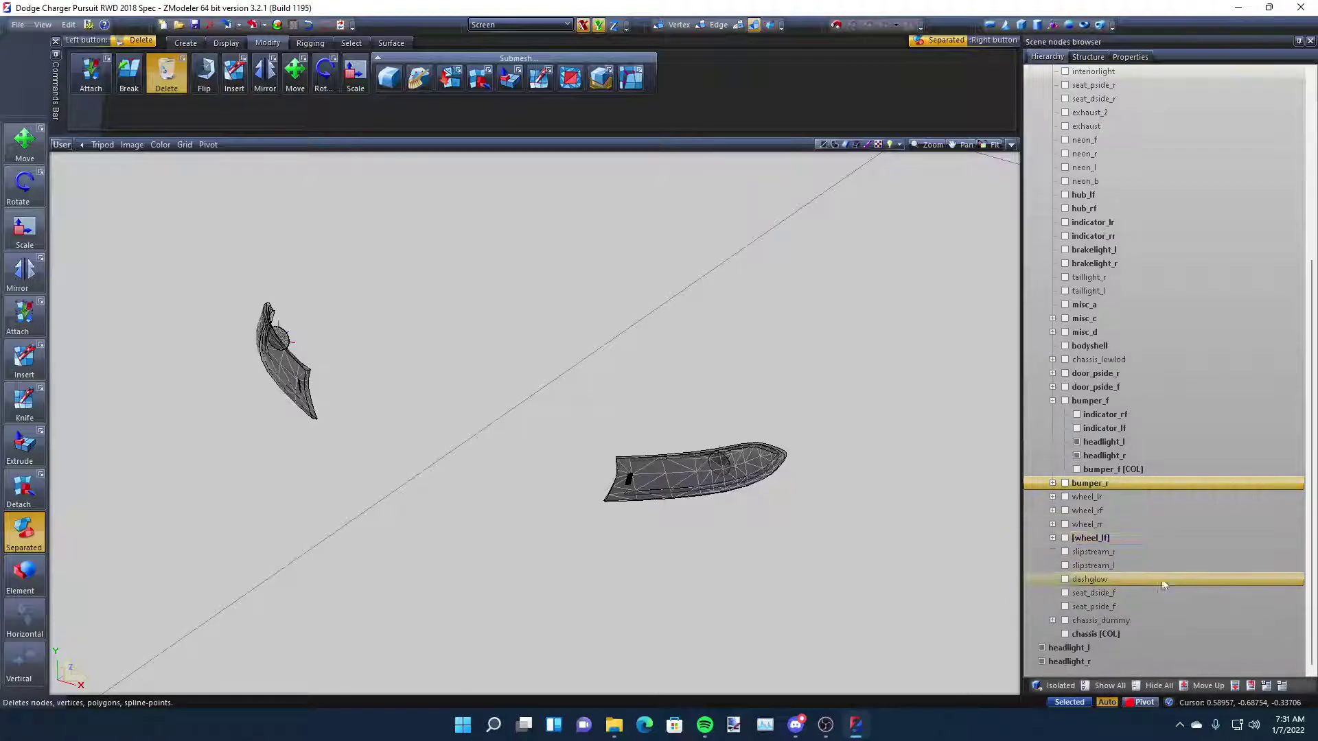
# Hide the whole model and show only the root-level headlight_l and headlight_r copies
pyautogui.click(1155, 686)
pyautogui.click(1042, 662)
pyautogui.click(1042, 647)
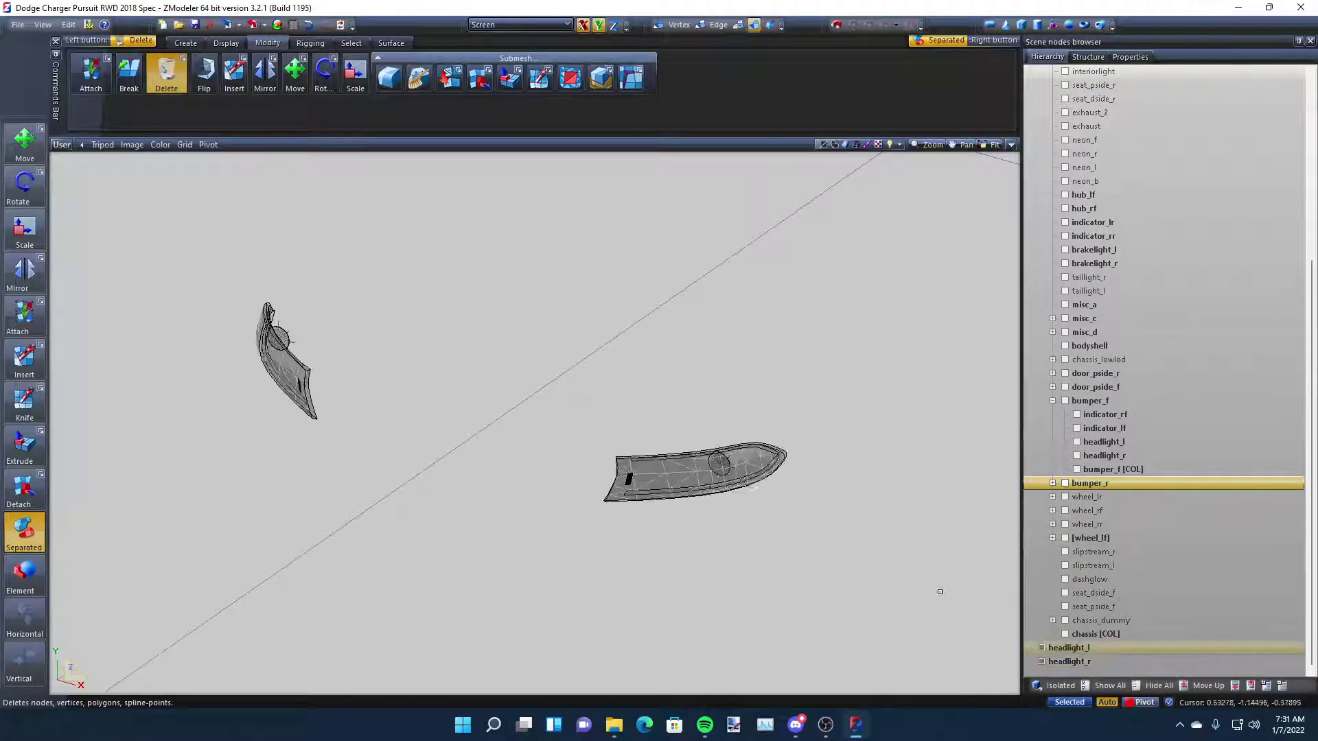
pyautogui.scroll(-4, 827, 544)
pyautogui.press('space')
pyautogui.scroll(5, 741, 491)
pyautogui.scroll(-1, 924, 510)
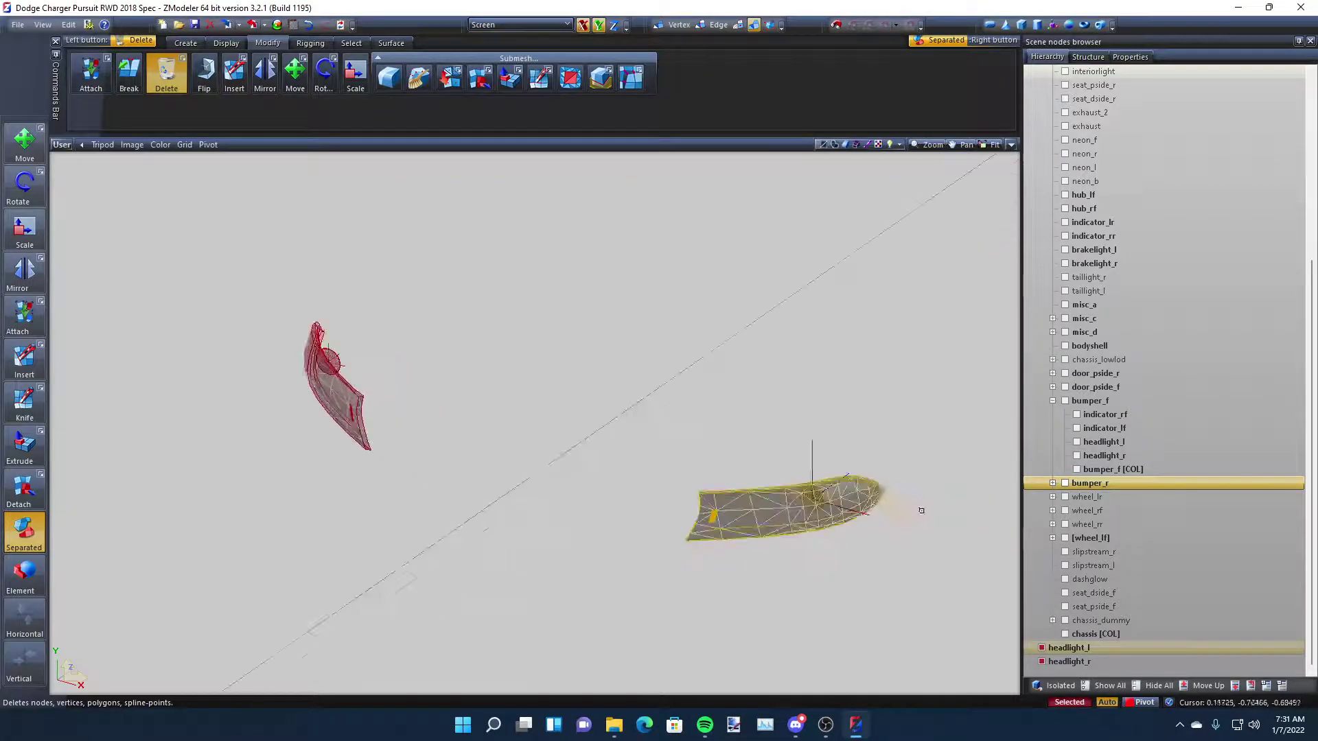
pyautogui.scroll(1, 923, 509)
pyautogui.press('1')
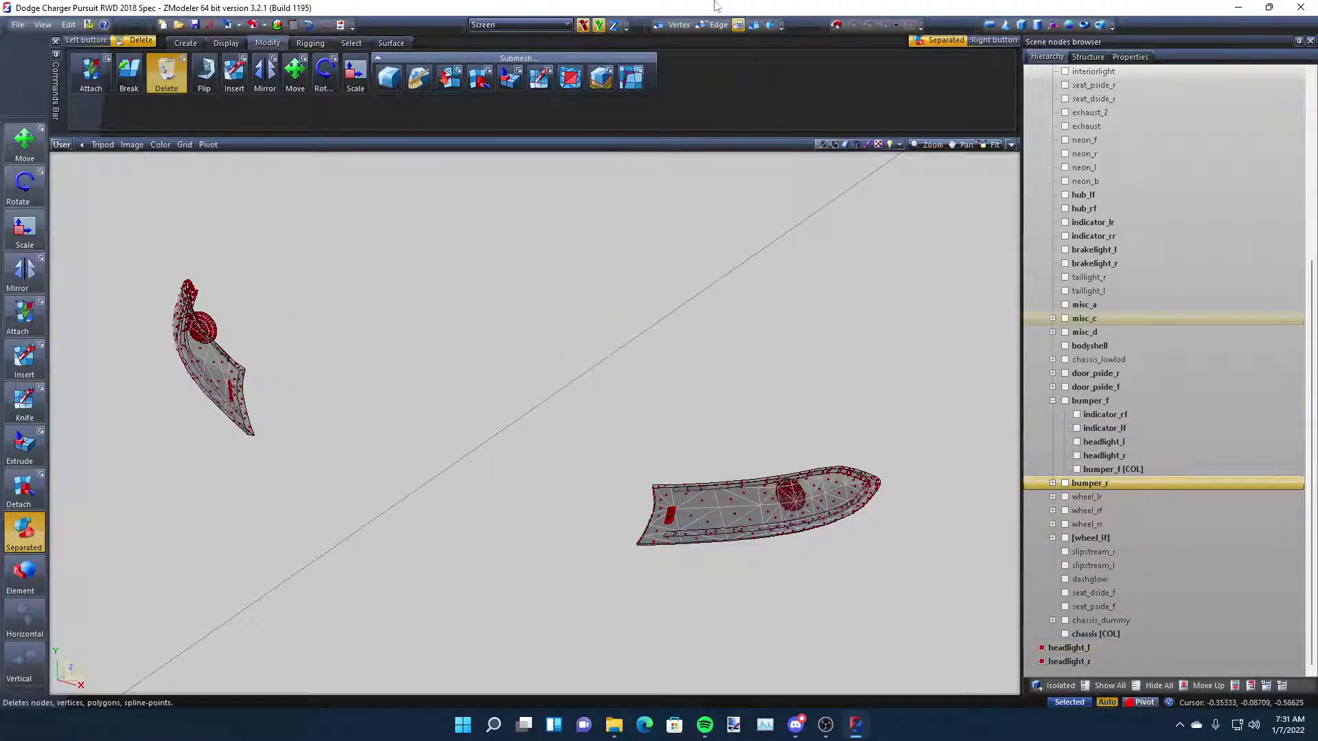
pyautogui.click(740, 29)
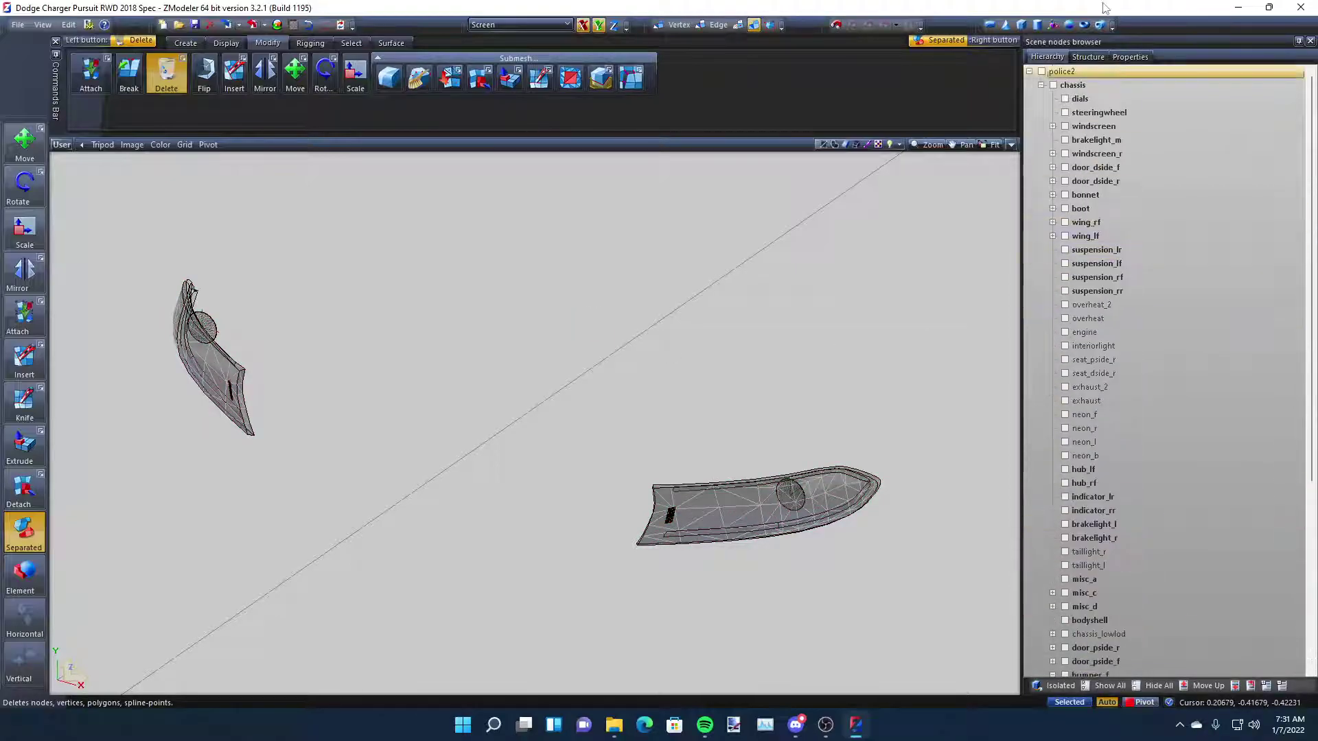
# Dismiss the compound structure of the root-level headlight_l and headlight_r copies
pyautogui.click(1088, 56)
pyautogui.scroll(-10, 1098, 549)
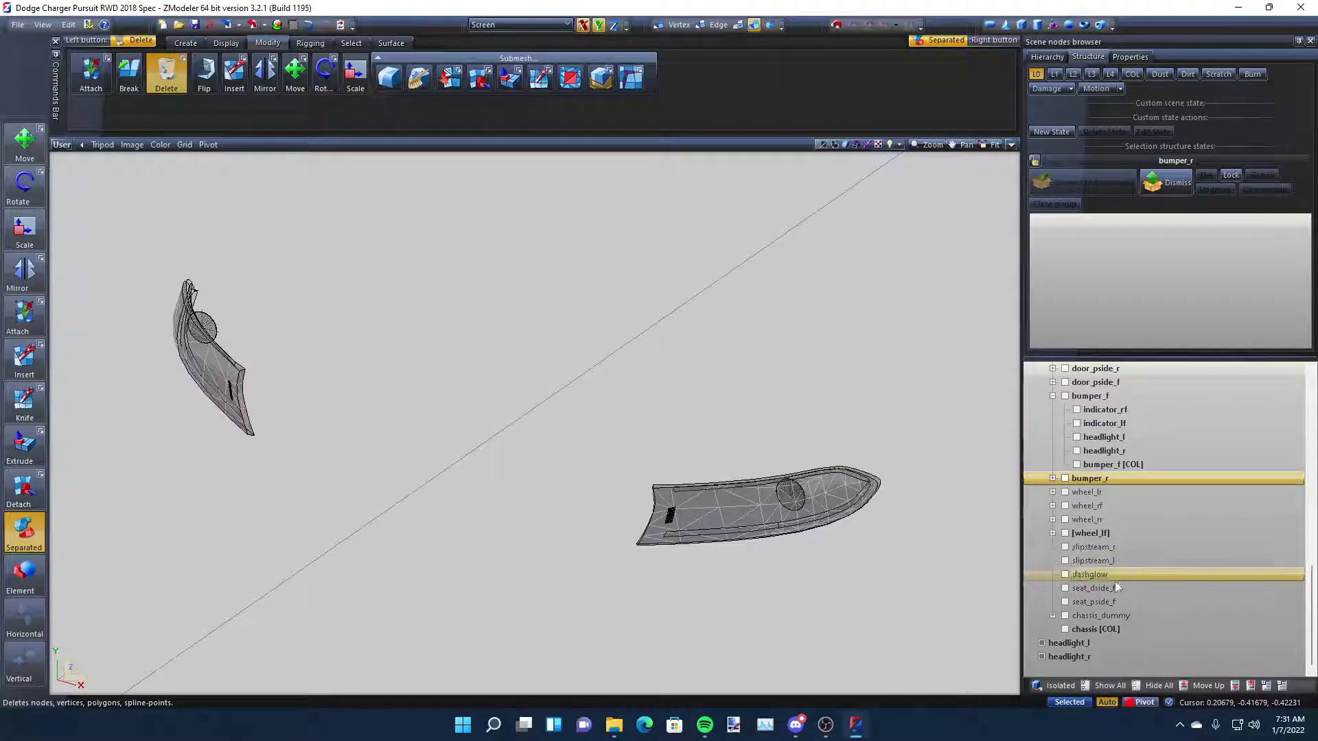
pyautogui.keyDown('ctrl'); pyautogui.click(1074, 660); pyautogui.keyUp('ctrl')
pyautogui.click(1177, 181)
# Unlink the first child mesh of each dismissed headlight_l and headlight_r group to the root of the hierarchy
pyautogui.click(1092, 635)
pyautogui.press('Down')
pyautogui.press('Down')
pyautogui.press('Down')
pyautogui.press('Down')
pyautogui.press('Down')
pyautogui.press('Down')
pyautogui.press('Down')
pyautogui.press('Down')
pyautogui.press('Down')
pyautogui.press('Down')
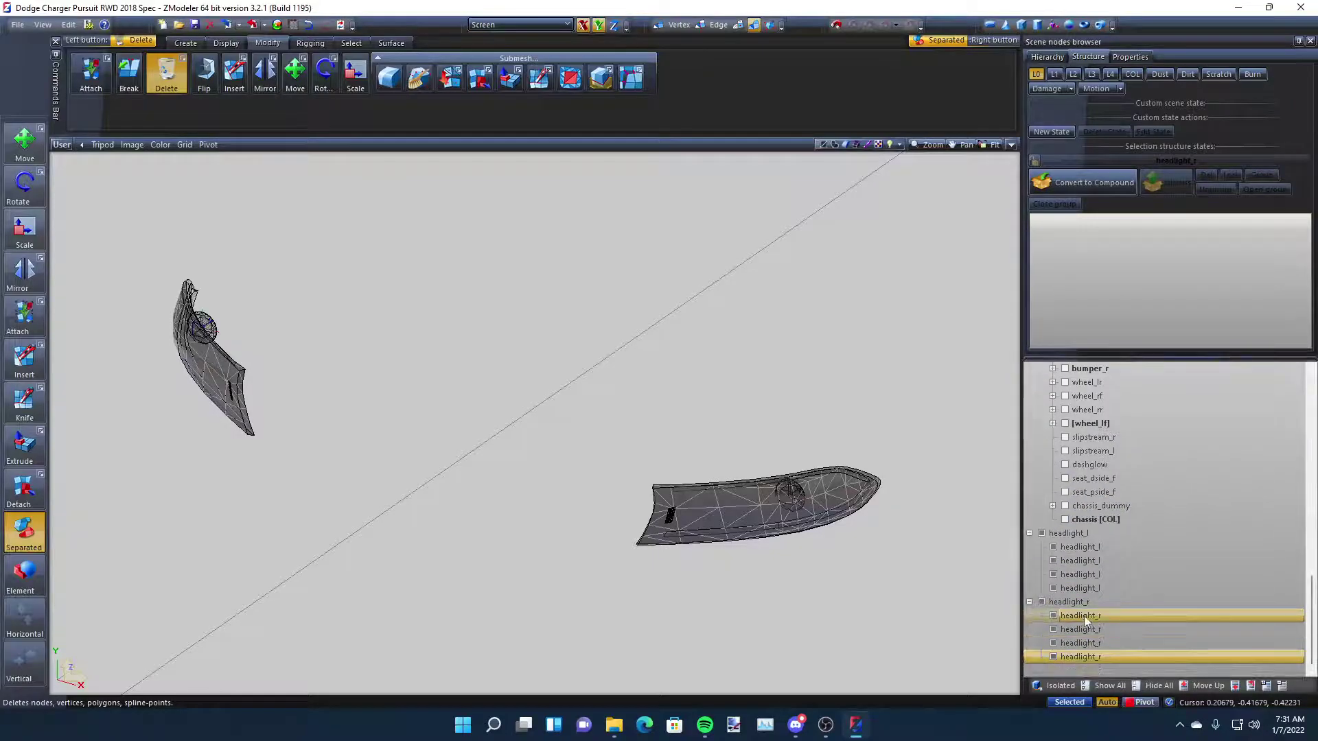
pyautogui.click(1090, 616)
pyautogui.keyDown('ctrl'); pyautogui.click(1090, 548); pyautogui.keyUp('ctrl')
pyautogui.rightClick(1090, 547)
pyautogui.moveTo(1160, 629)
pyautogui.click(1229, 626)
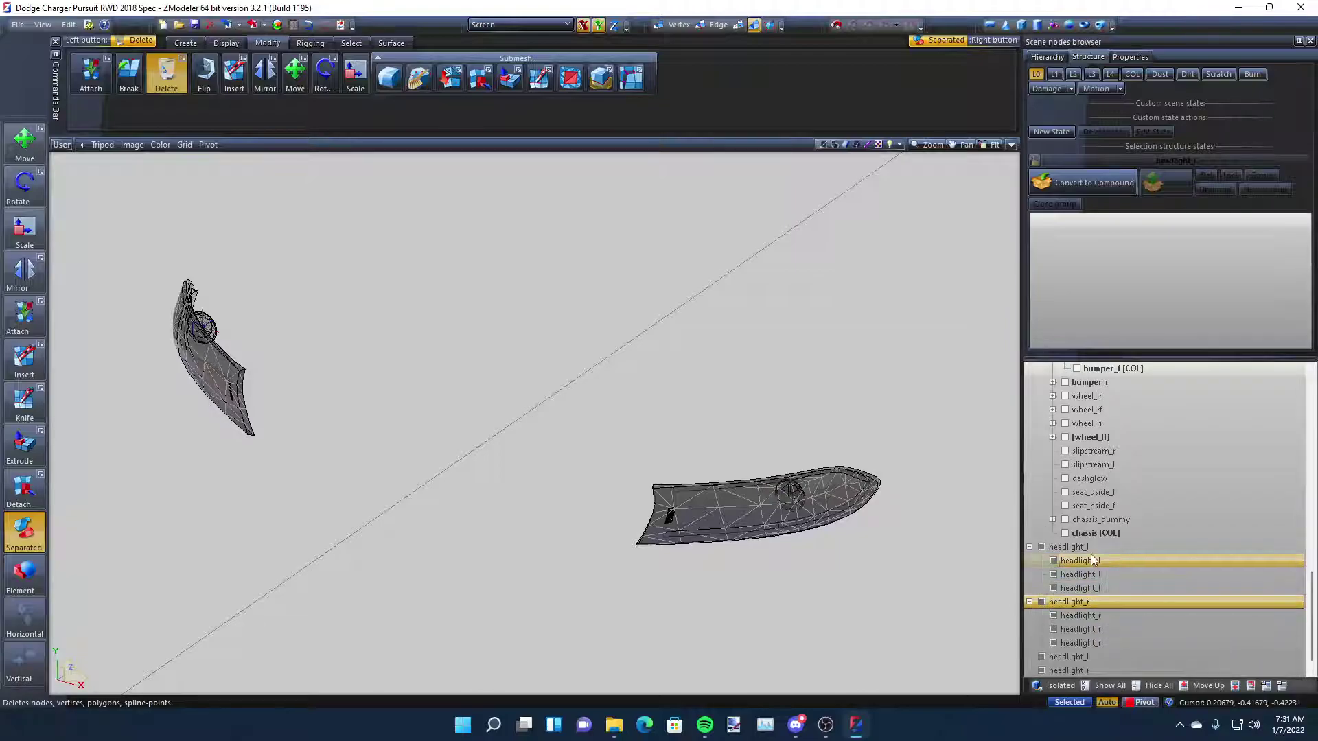
# Delete the leftover headlight_l and headlight_r parent groups together with their remaining child meshes
pyautogui.rightClick(1090, 547)
pyautogui.moveTo(1105, 554)
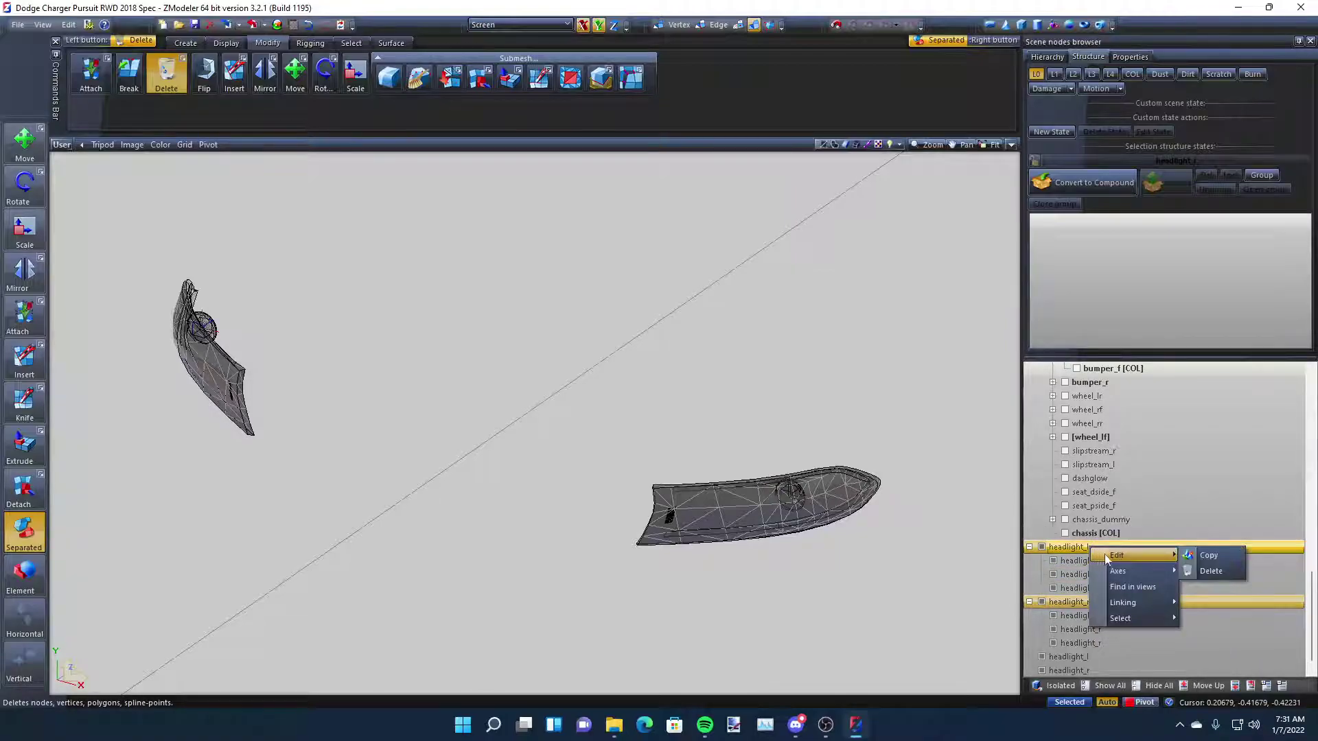
pyautogui.click(1205, 567)
# Select the polygons of both headlight copies that use the Dodge16_Lights_D material and delete them
pyautogui.hotkey('ctrl', 'a')
pyautogui.click(738, 24)
pyautogui.hotkey('ctrl', 'a')
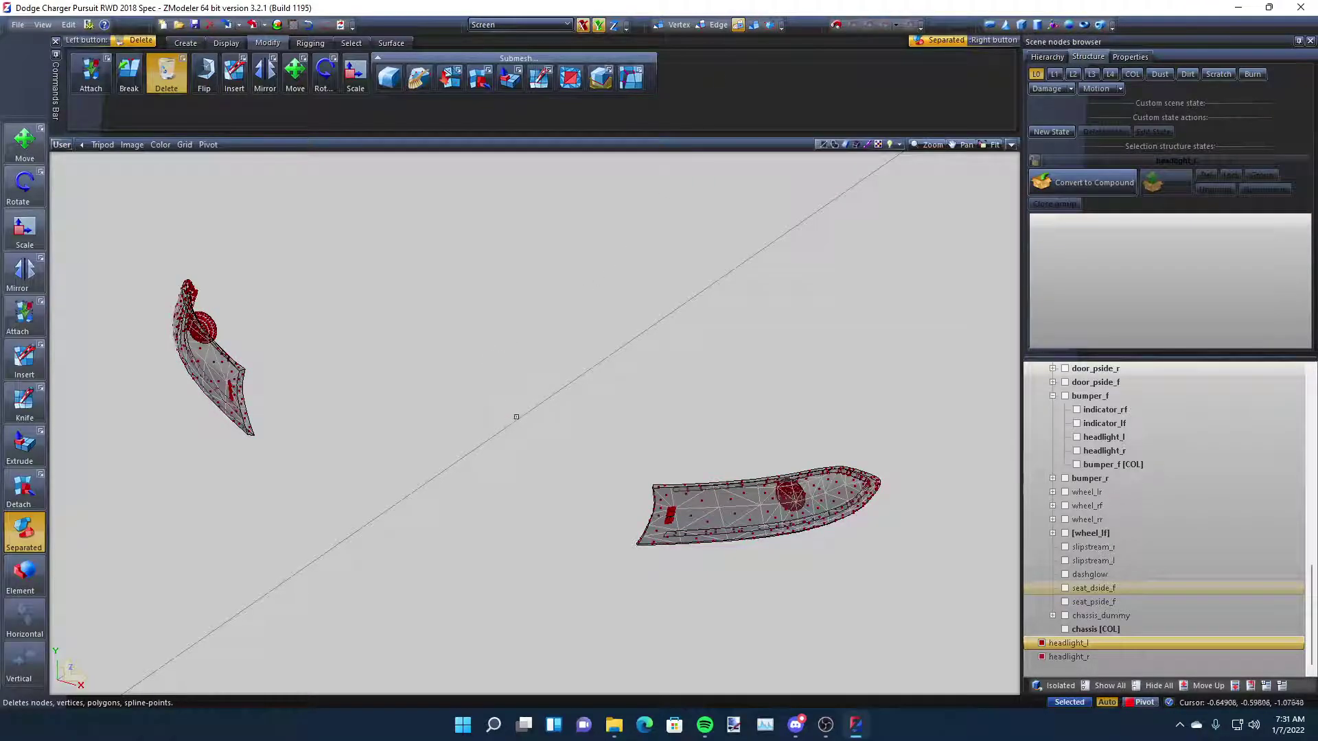
pyautogui.click(351, 43)
pyautogui.click(552, 72)
pyautogui.click(211, 360)
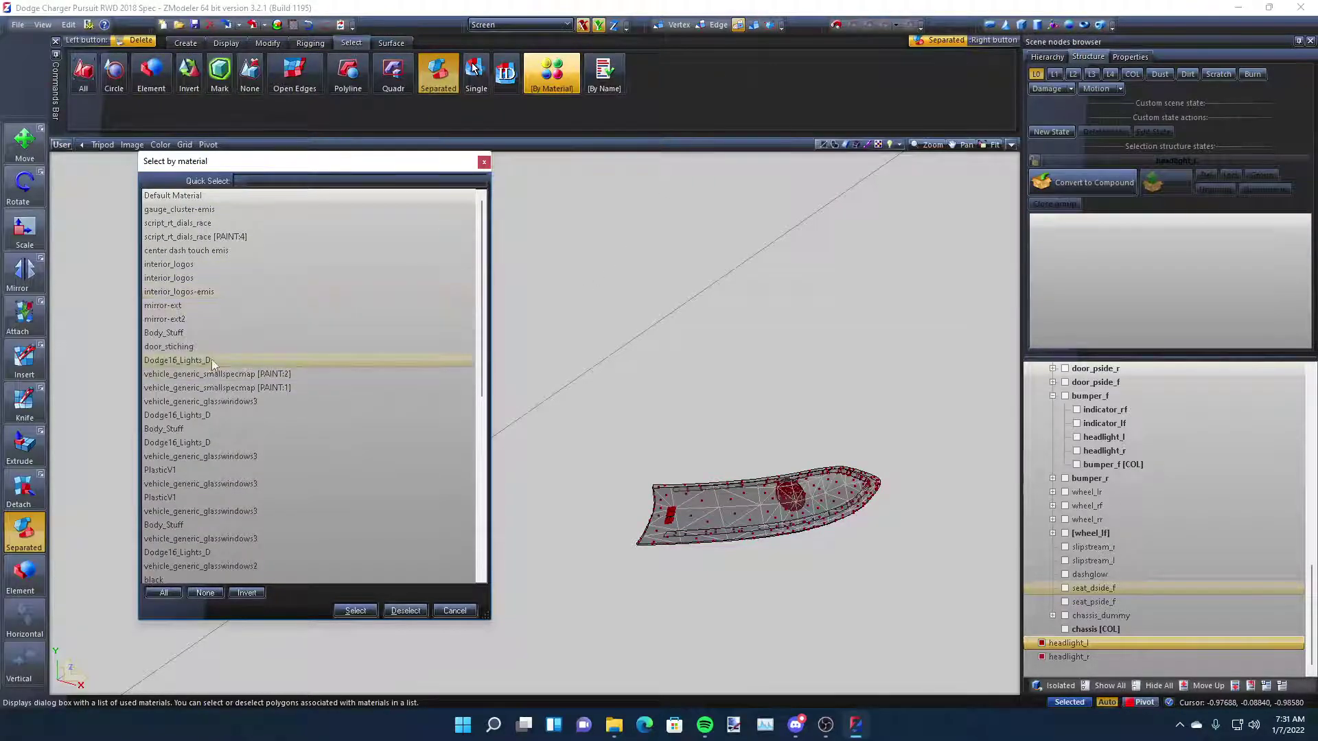
pyautogui.click(346, 608)
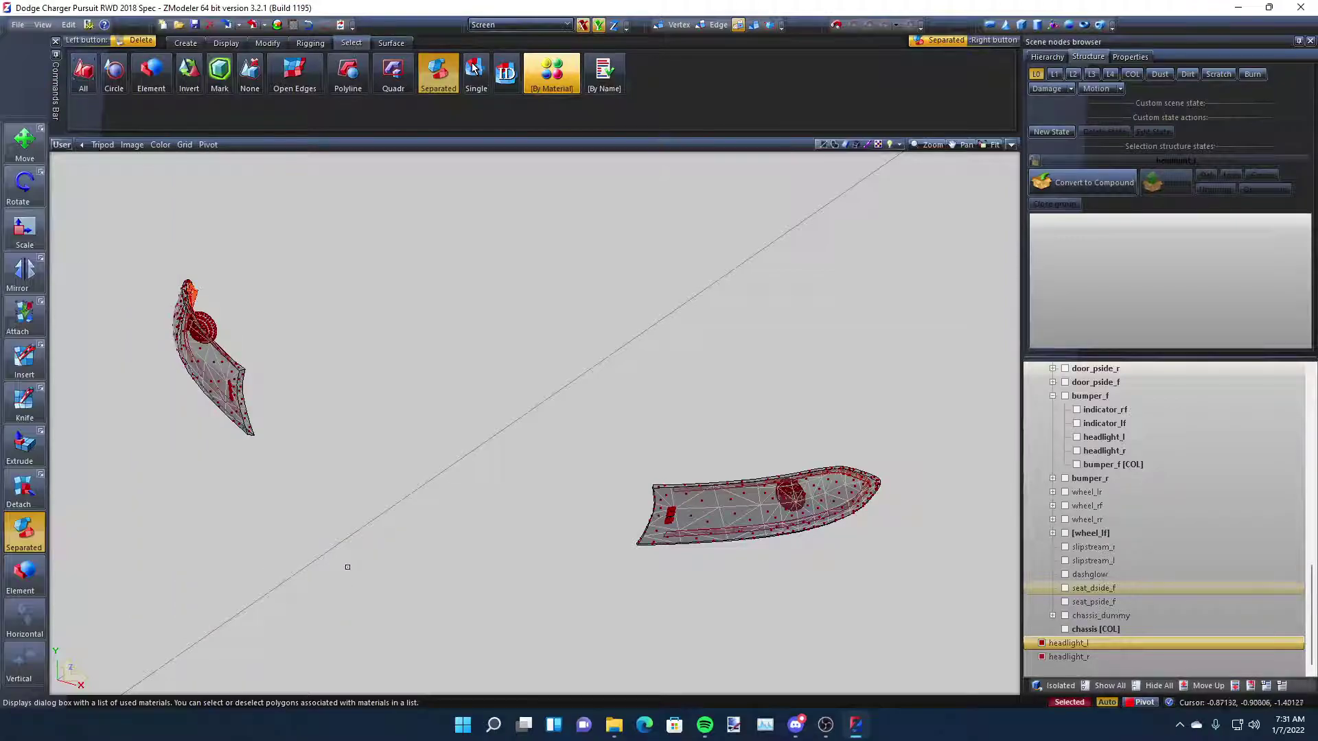
pyautogui.click(326, 312)
# Delete the round lamp geometry inside the headlight lens
pyautogui.keyDown('alt'); pyautogui.moveTo(327, 312); pyautogui.dragTo(219, 363, button='middle'); pyautogui.keyUp('alt')
pyautogui.scroll(10, 165, 198)
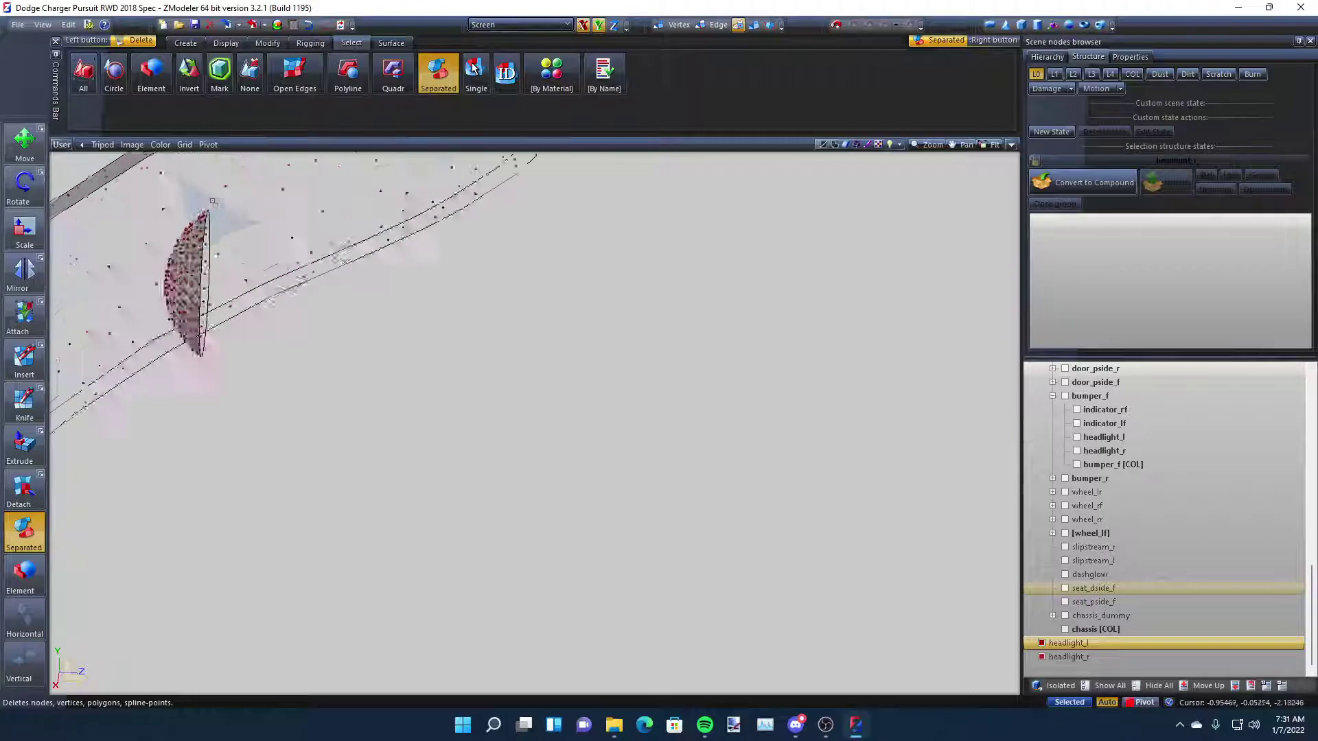
pyautogui.scroll(3, 206, 199)
pyautogui.rightClick(206, 240)
pyautogui.press('space')
pyautogui.click(201, 239)
pyautogui.scroll(-5, 460, 249)
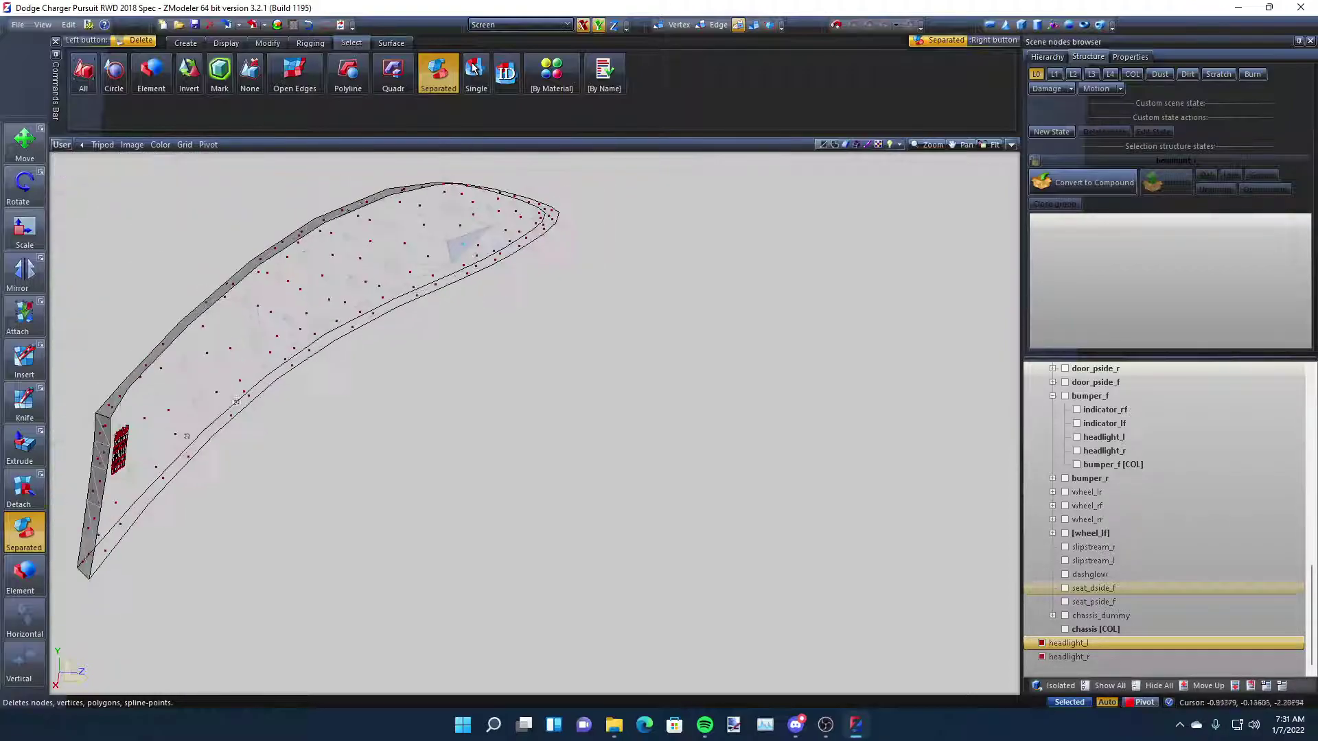
# Delete the small slatted light insert and its leftover polygons near the inner end of the first headlight
pyautogui.scroll(8, 120, 447)
pyautogui.moveTo(128, 341)
pyautogui.mouseDown()
pyautogui.moveTo(96, 298)
pyautogui.moveTo(204, 578)
pyautogui.moveTo(99, 407)
pyautogui.mouseUp()
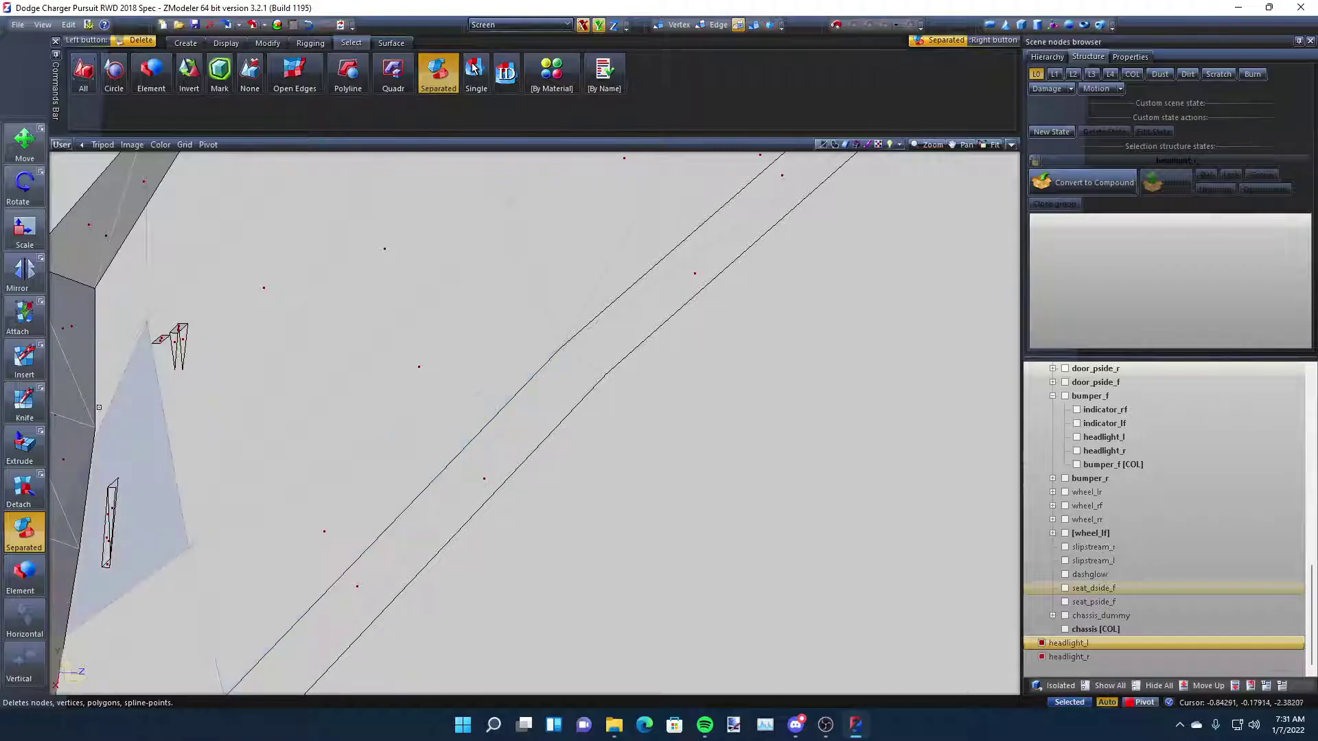
pyautogui.moveTo(150, 576); pyautogui.dragTo(146, 571)
pyautogui.scroll(3, 105, 520)
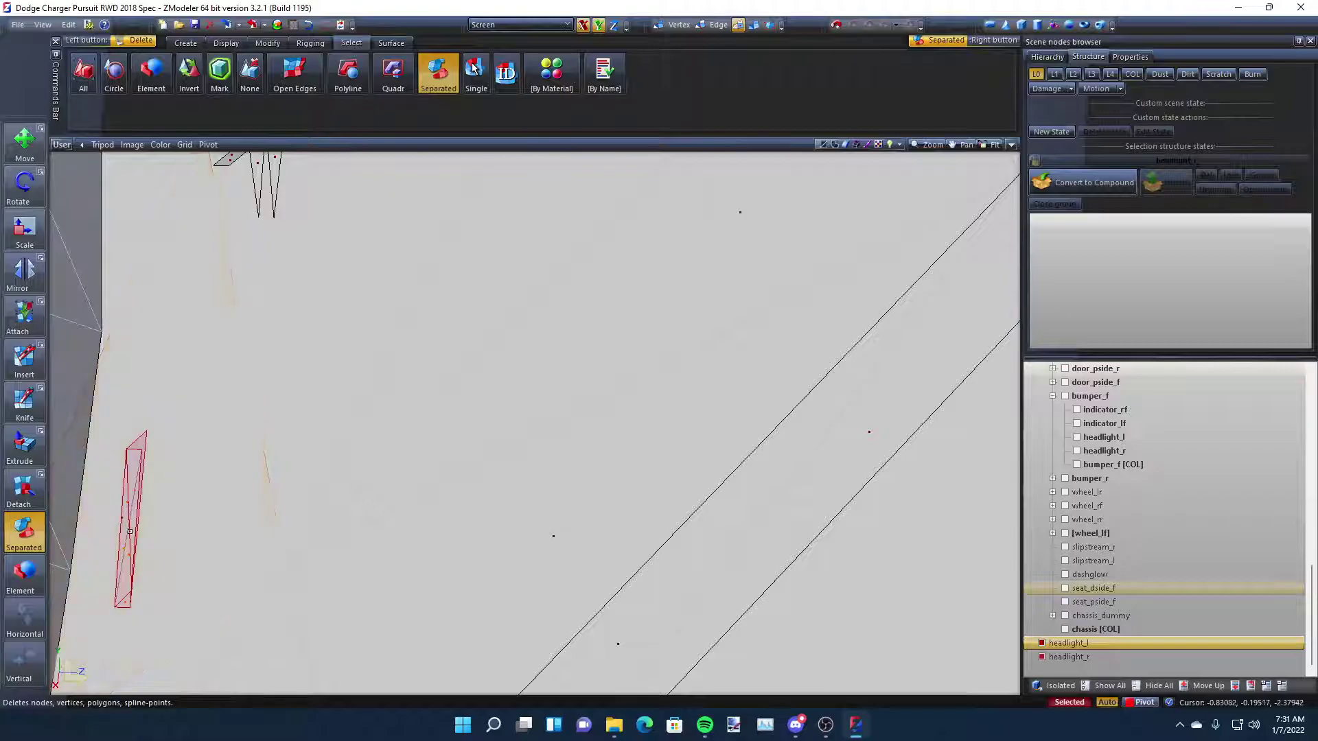
pyautogui.scroll(-3, 208, 329)
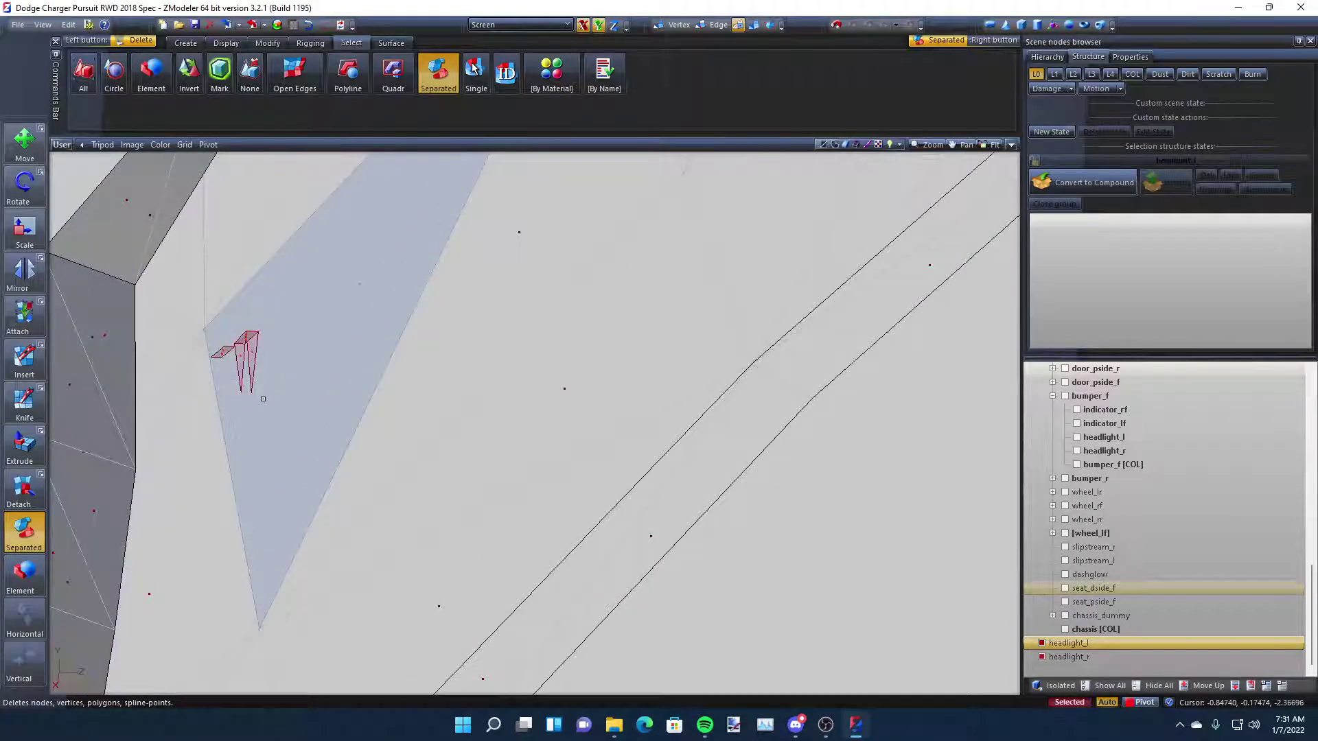
pyautogui.scroll(-6, 263, 399)
# Delete the slatted light insert from the other headlight and return to object-level editing with selection mode off
pyautogui.scroll(2, 367, 525)
pyautogui.moveTo(367, 525); pyautogui.dragTo(227, 312, button='middle')
pyautogui.scroll(3, 228, 312)
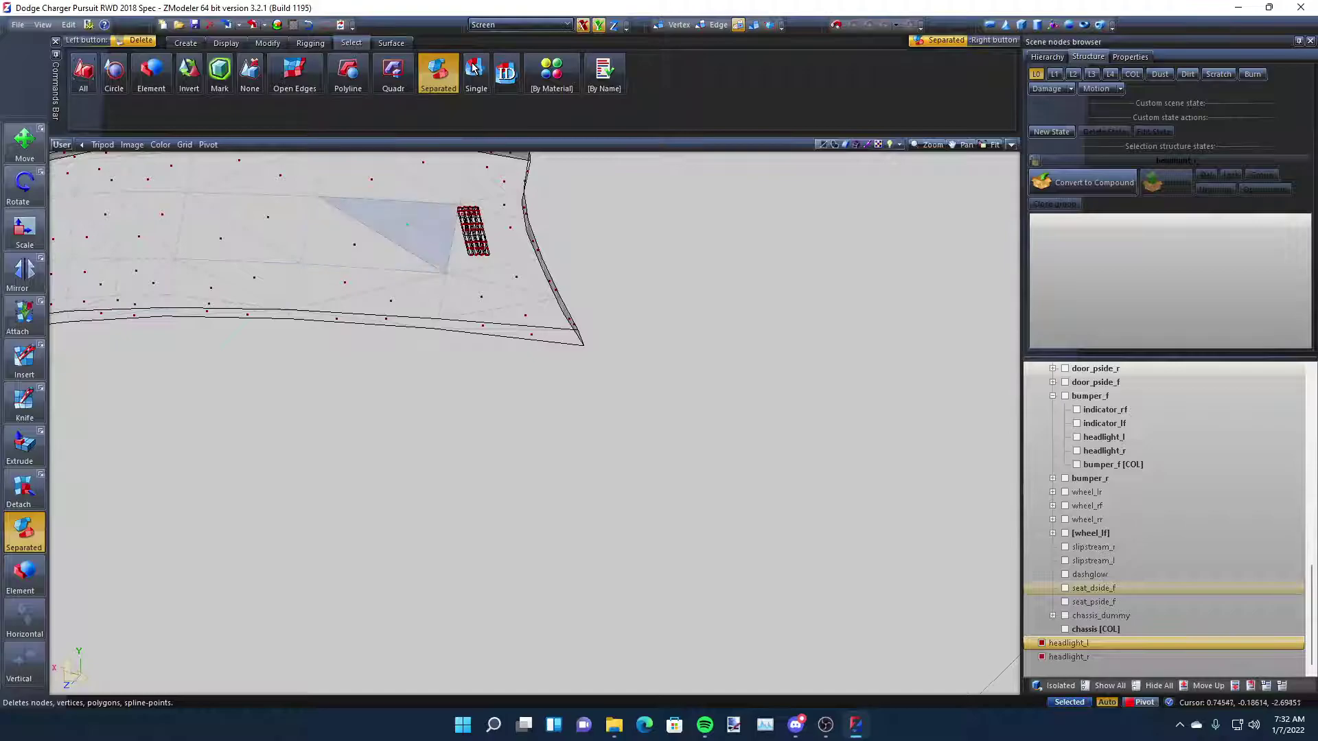
pyautogui.scroll(5, 507, 265)
pyautogui.moveTo(507, 265); pyautogui.dragTo(145, 190, button='middle')
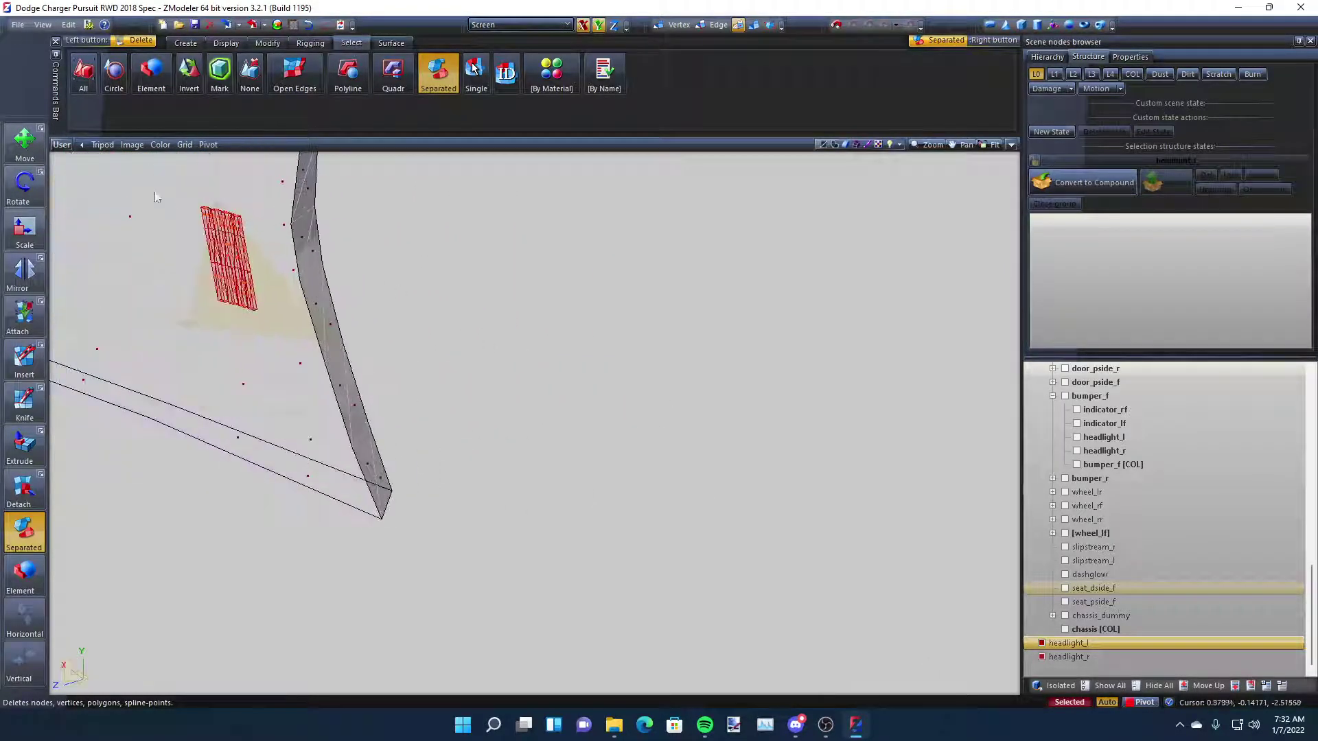
pyautogui.scroll(8, 276, 330)
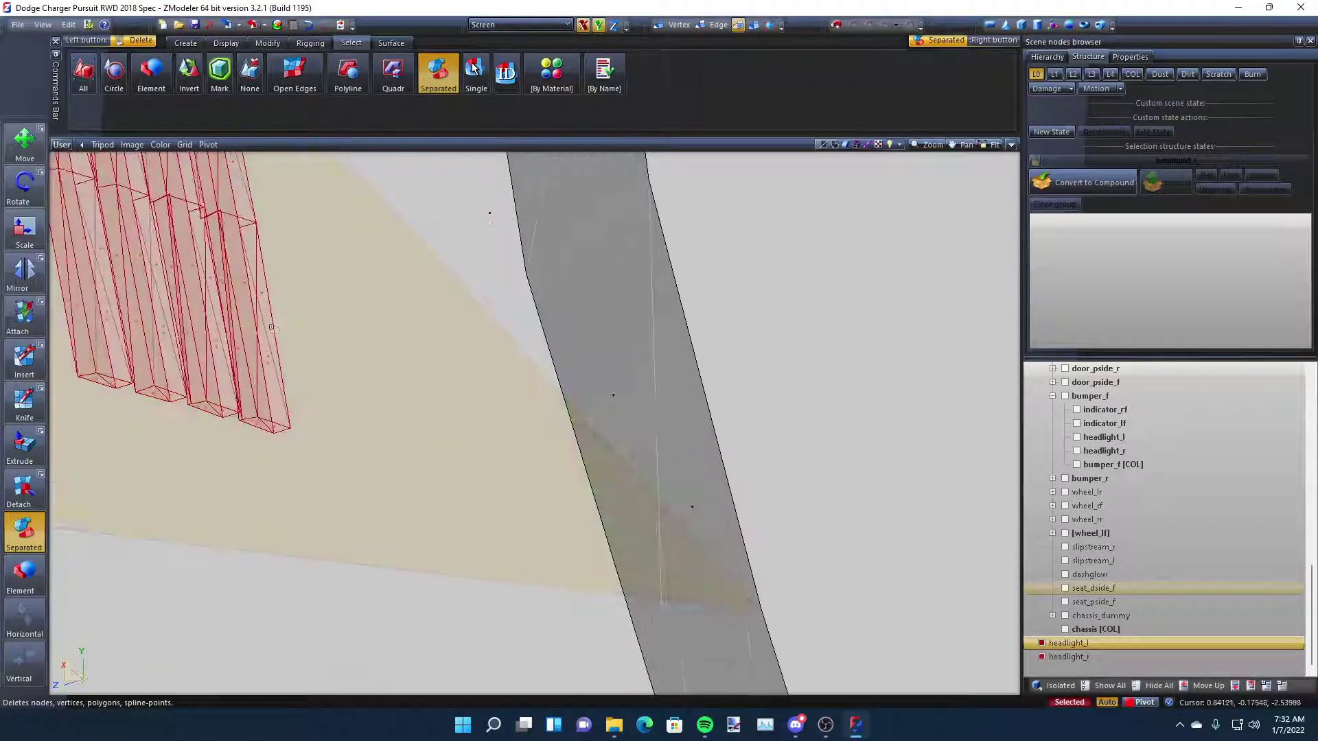
pyautogui.scroll(-10, 239, 317)
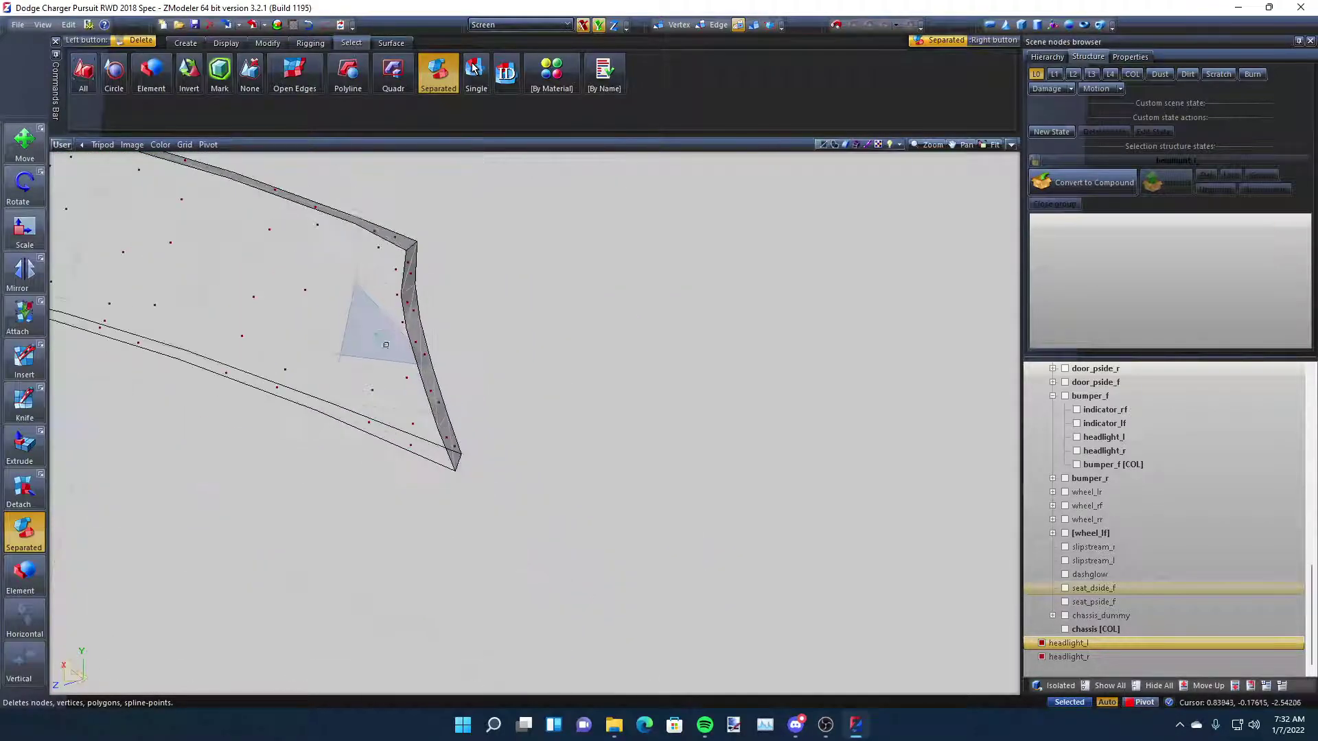
pyautogui.click(754, 25)
pyautogui.press('space')
pyautogui.scroll(-6, 630, 448)
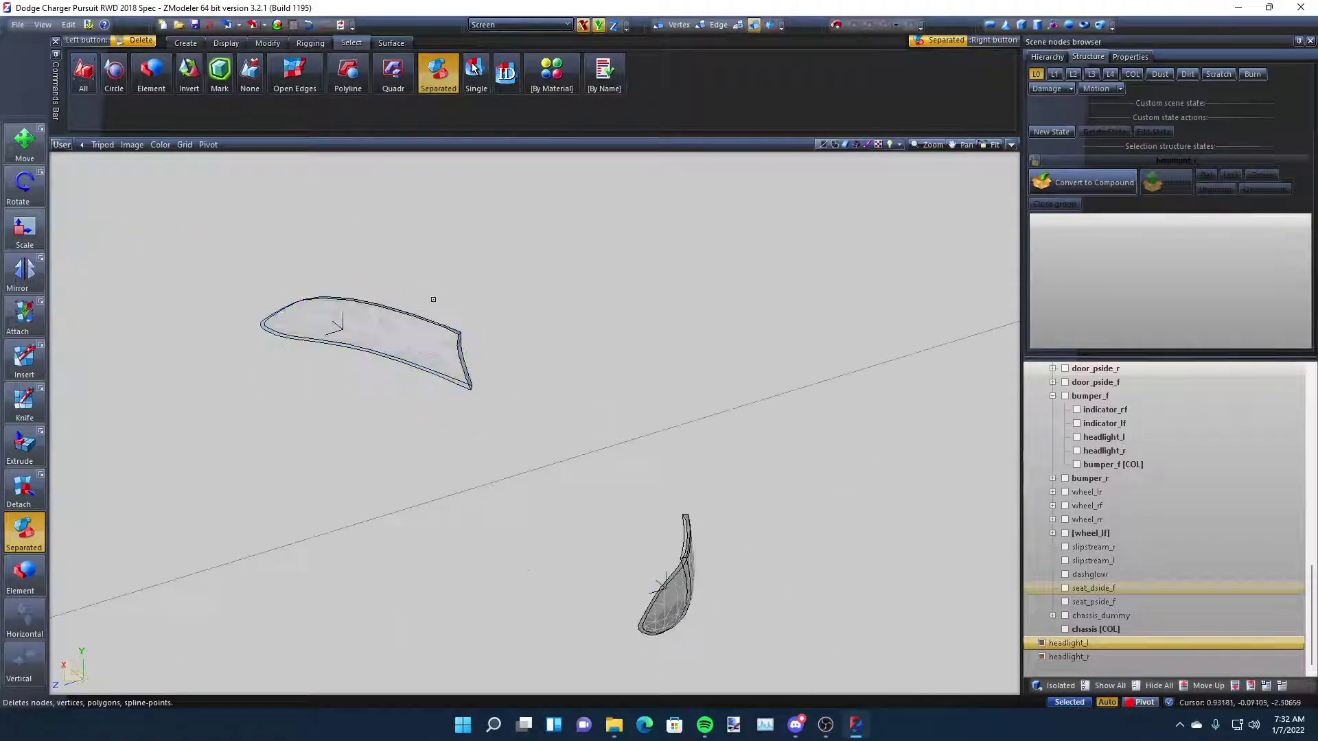
pyautogui.moveTo(545, 426); pyautogui.dragTo(342, 297, button='middle')
pyautogui.scroll(4, 342, 297)
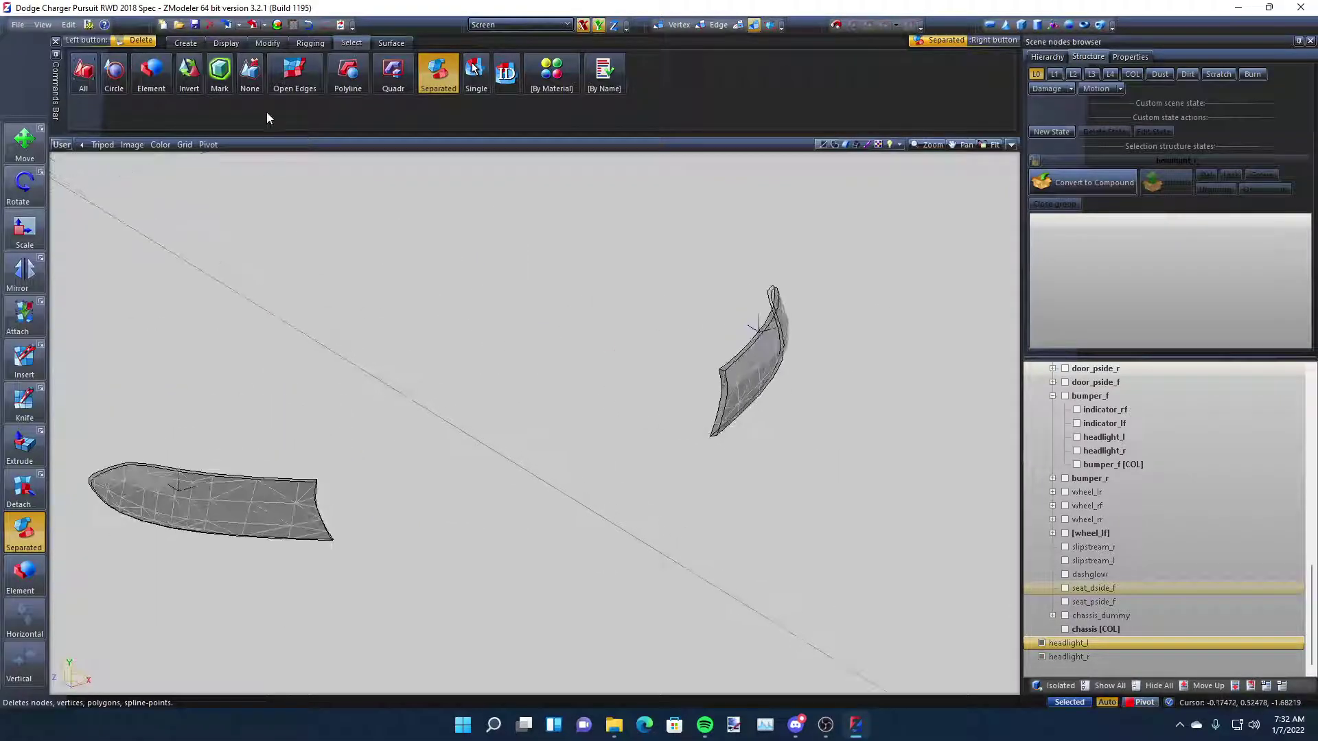
# Inspect the polygon material assigned to the headlight_r copy in its mesh properties
pyautogui.moveTo(643, 544); pyautogui.dragTo(166, 235, button='right')
pyautogui.click(1130, 57)
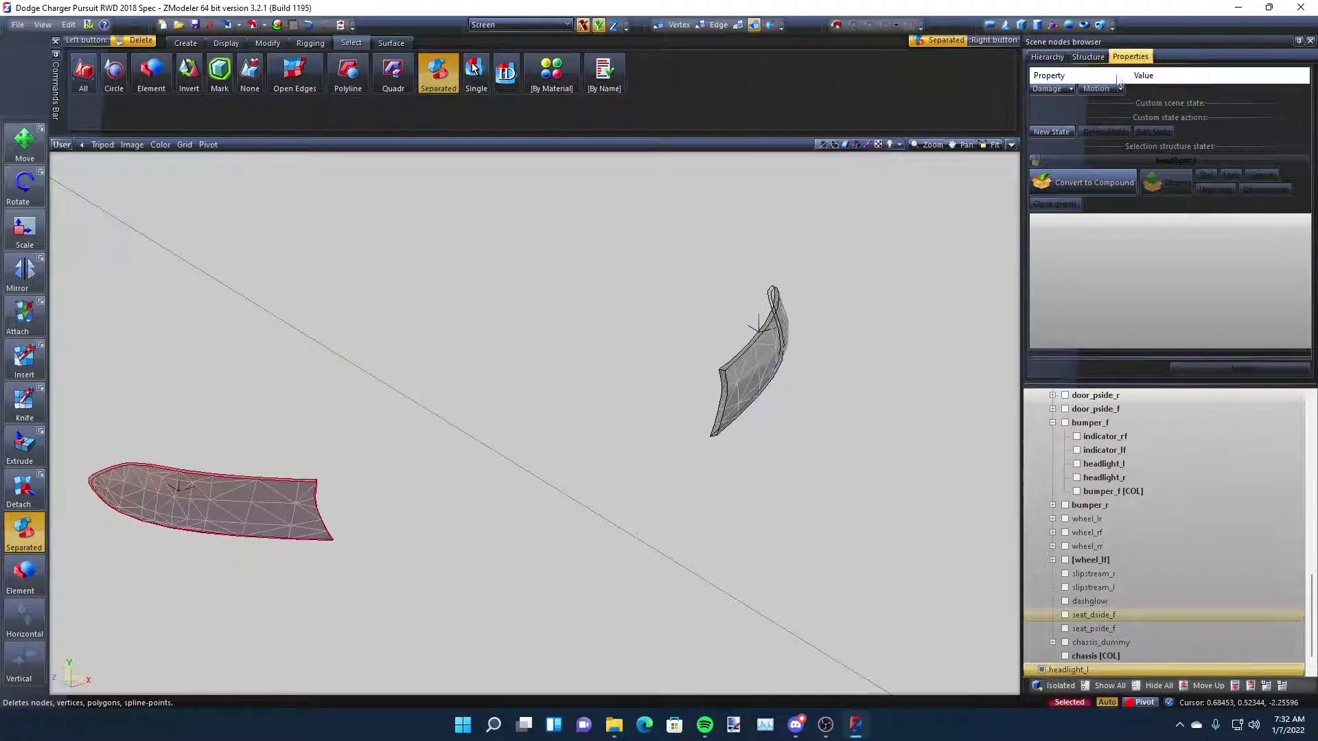
pyautogui.click(1046, 269)
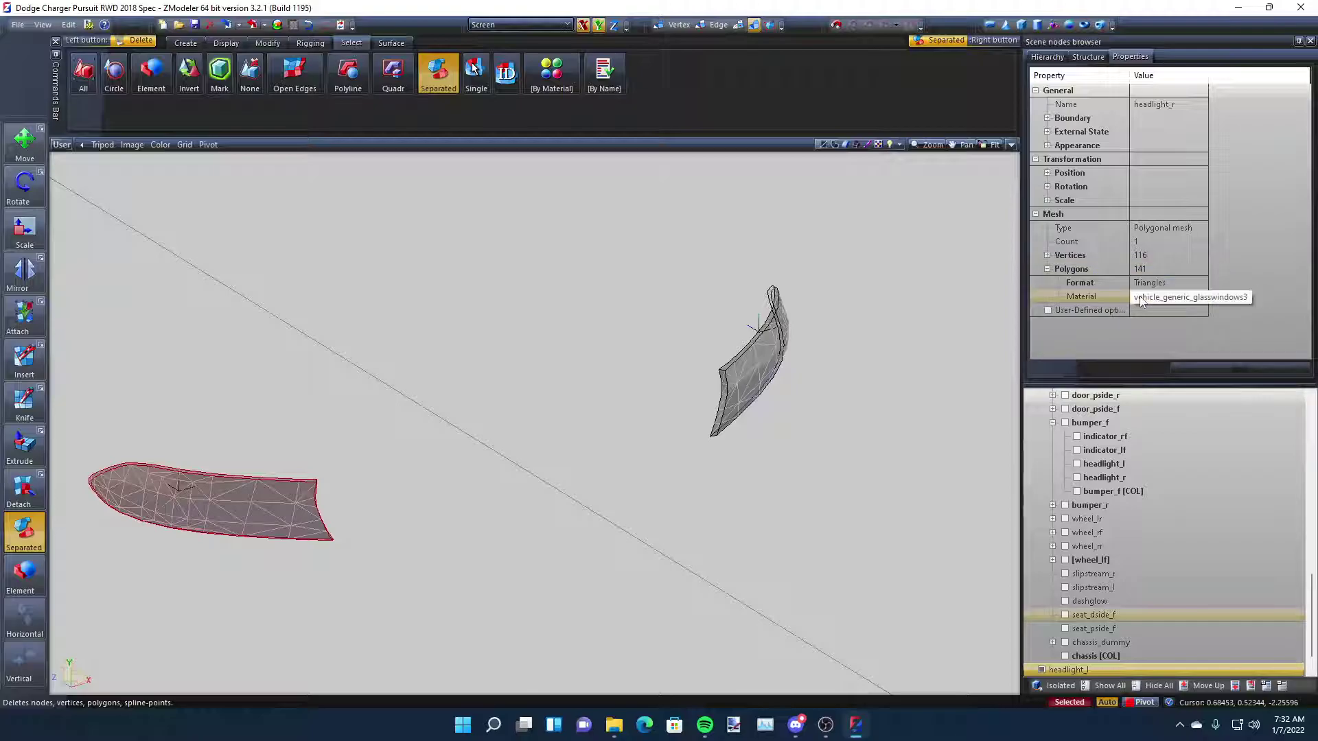
pyautogui.rightClick(611, 409)
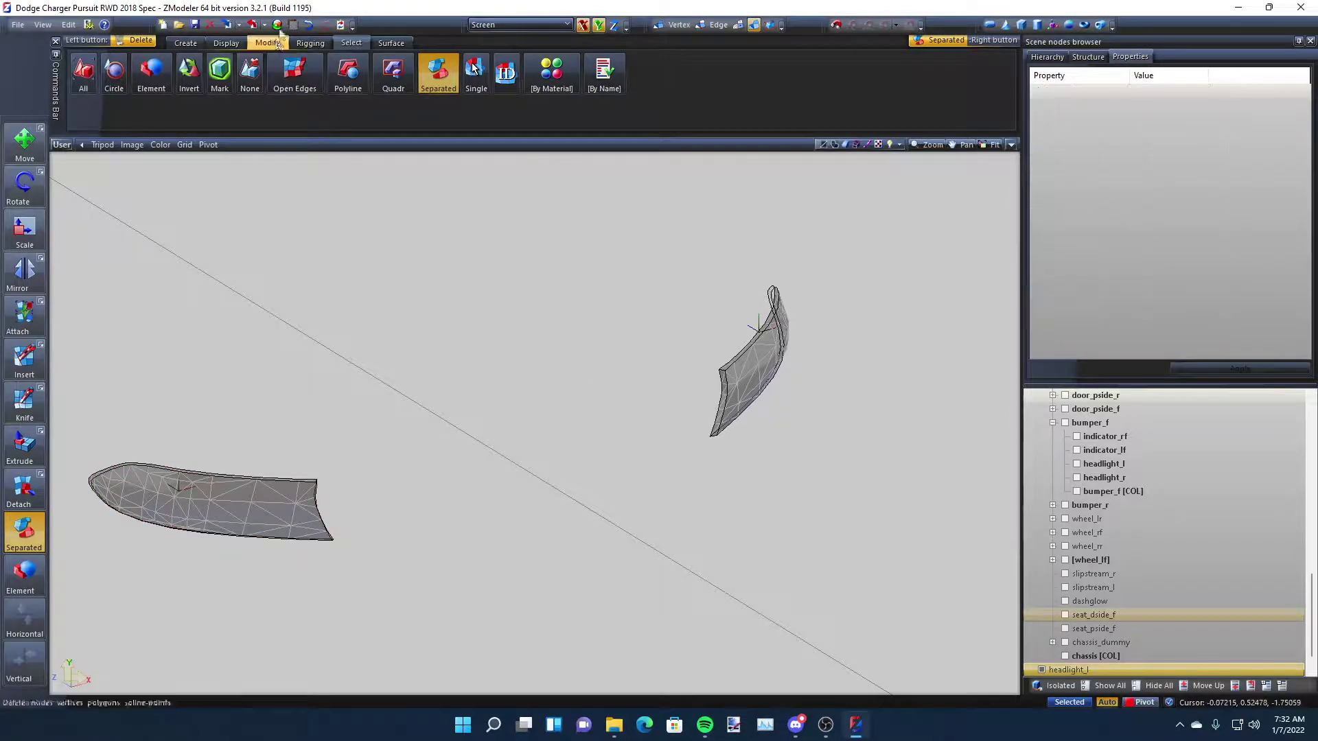
pyautogui.rightClick(313, 525)
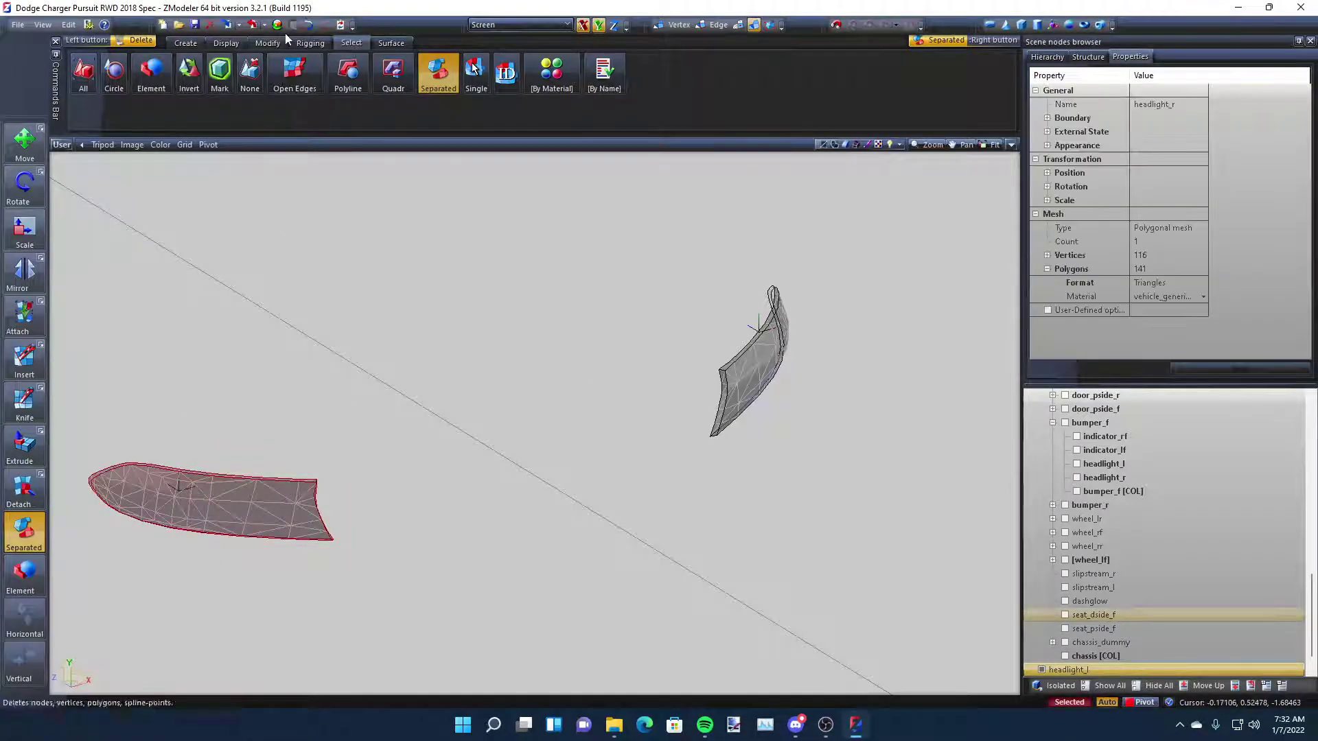
# Duplicate the selected lens's vehicle_generic_glasswindows3 material and name the duplicate DRLF;LAHERS
pyautogui.click(277, 26)
pyautogui.click(118, 209)
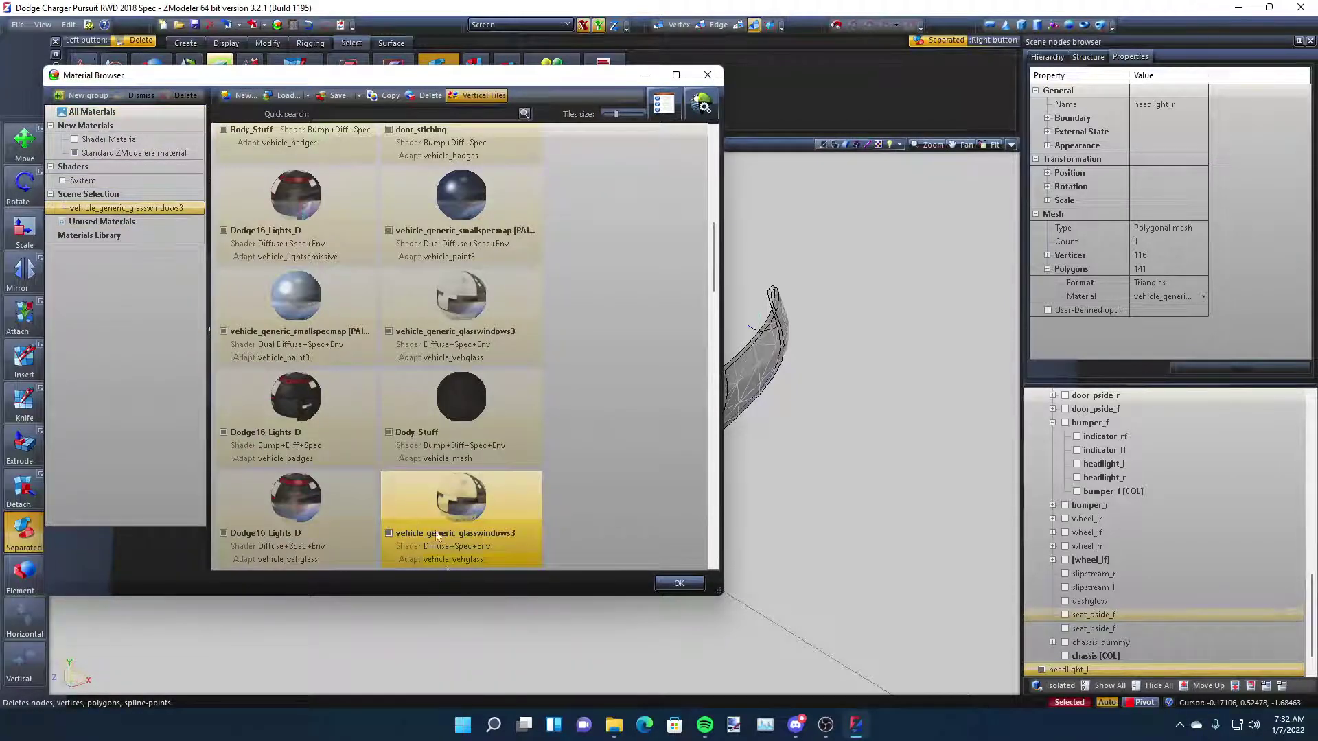
pyautogui.click(390, 97)
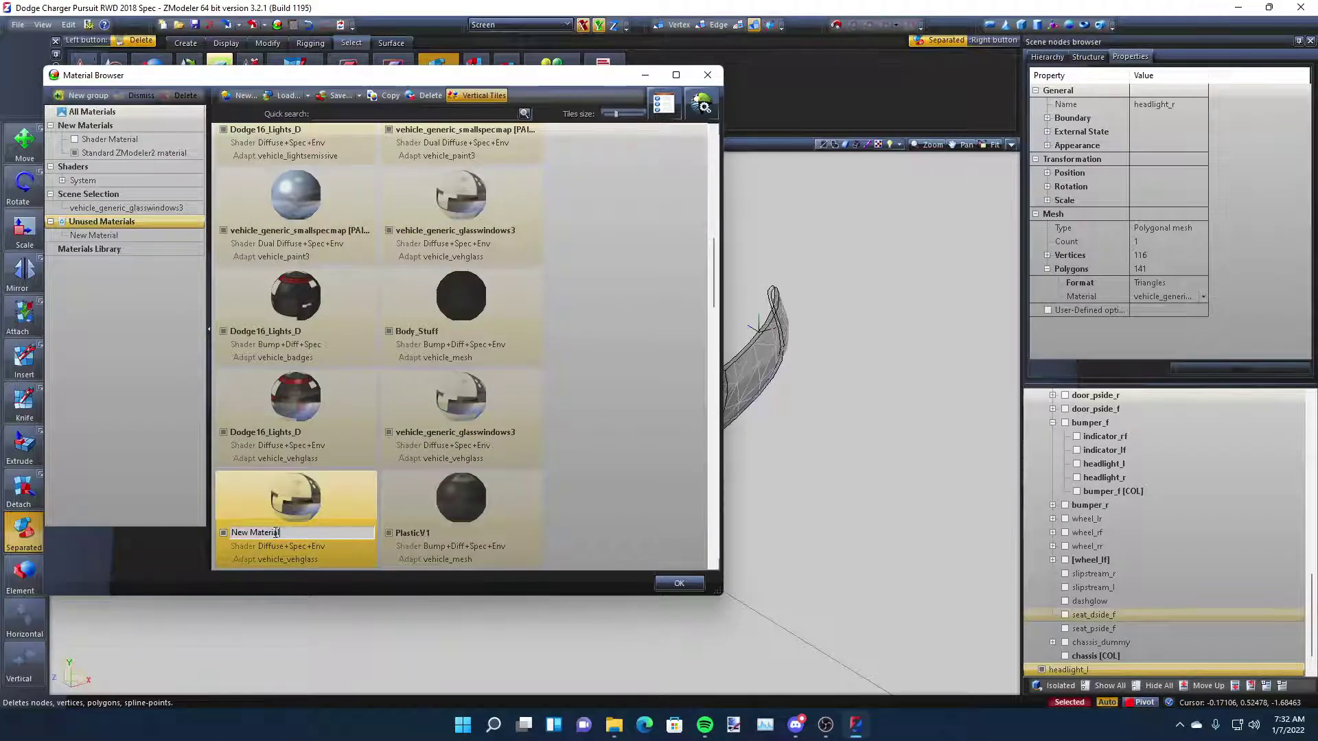
pyautogui.write('DRLF_LAHERS')
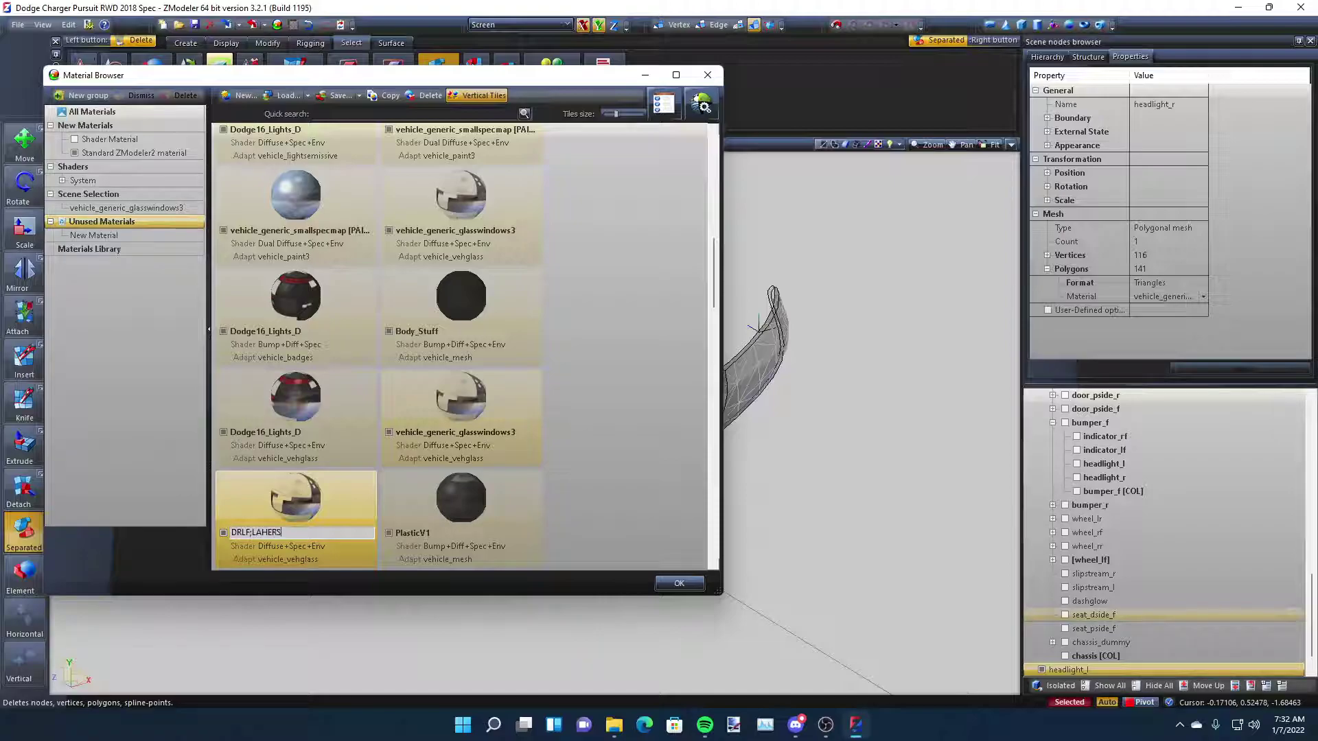
pyautogui.press('Return')
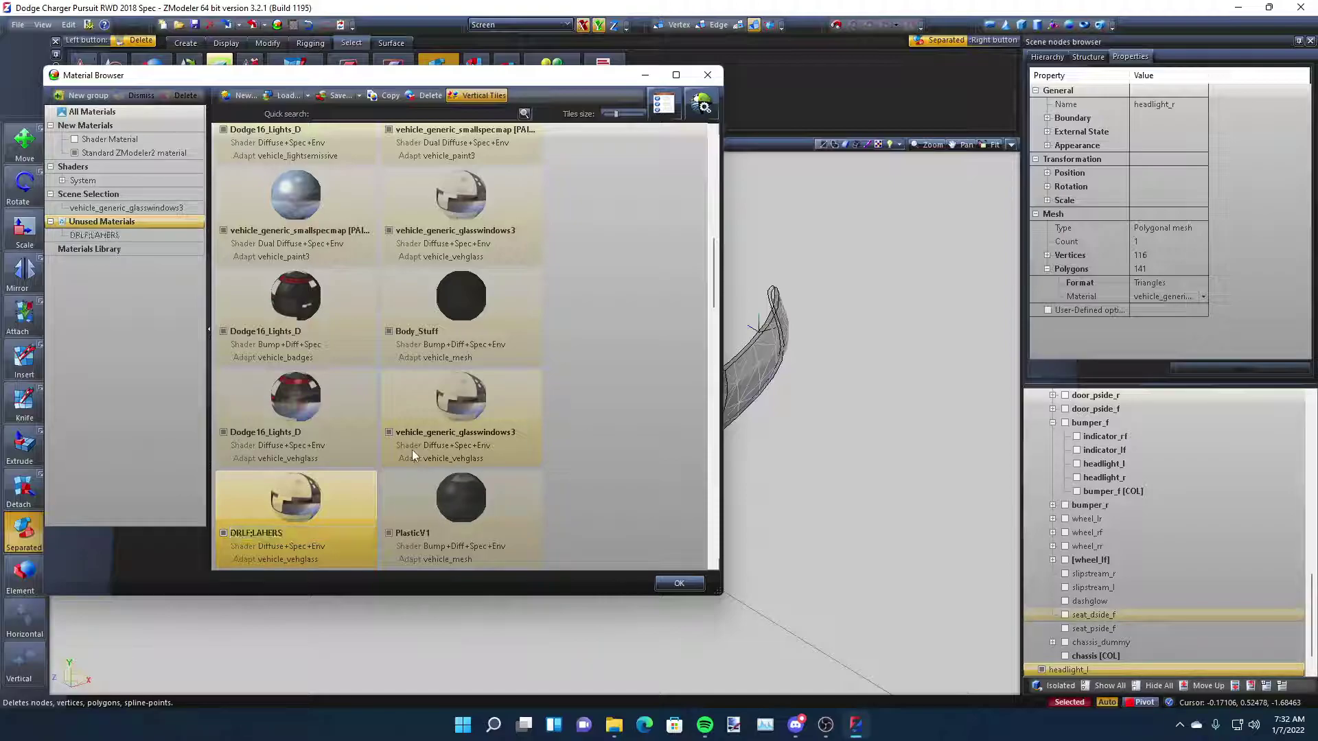
pyautogui.click(707, 75)
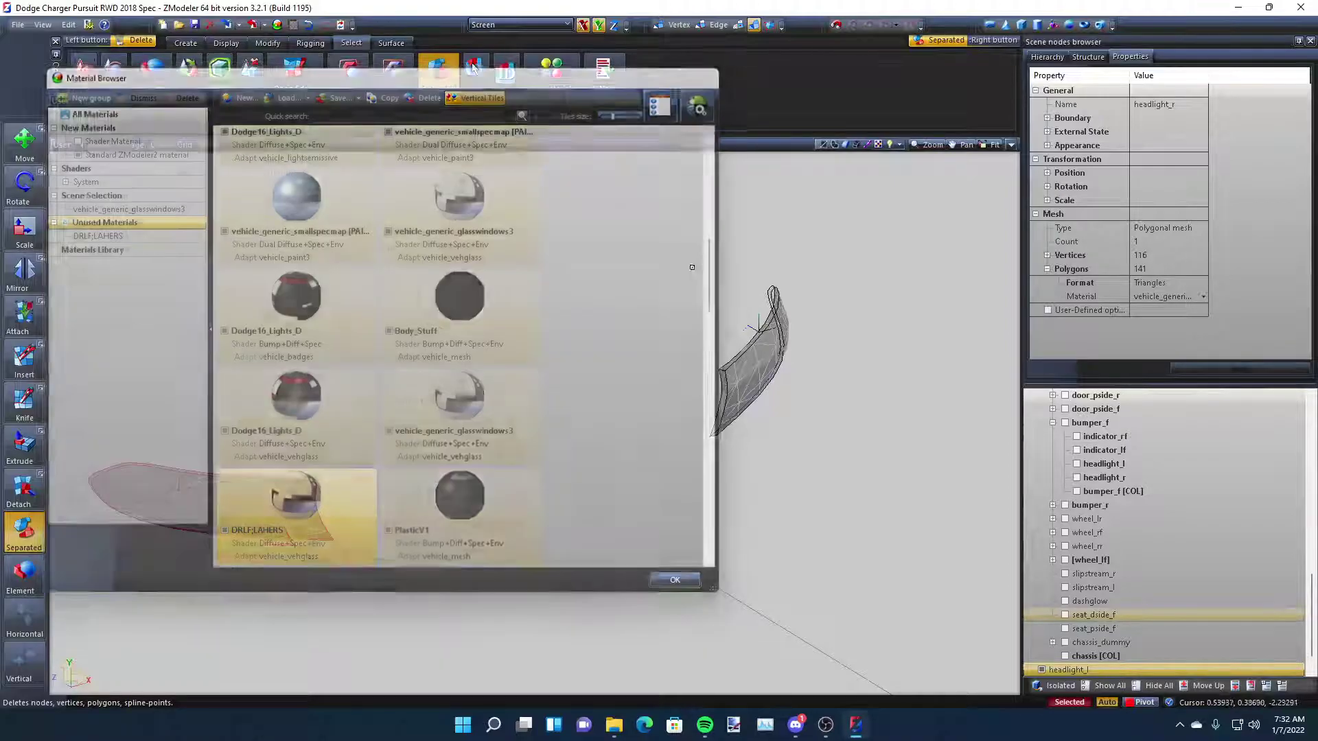
# Select both headlight copies and assign the DRLF;LAHERS material to their polygons
pyautogui.moveTo(819, 580); pyautogui.dragTo(650, 265, button='right')
pyautogui.click(1171, 300)
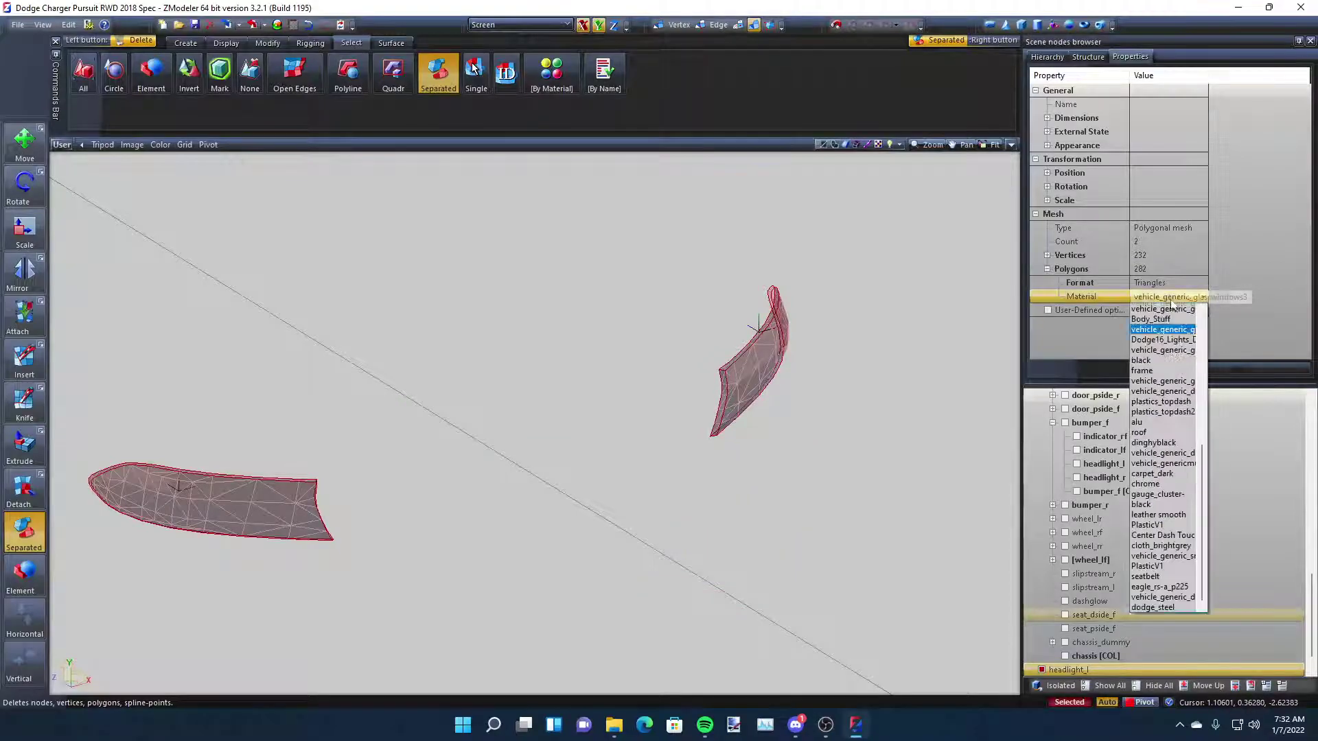
pyautogui.click(1083, 59)
pyautogui.click(1128, 58)
pyautogui.click(1160, 302)
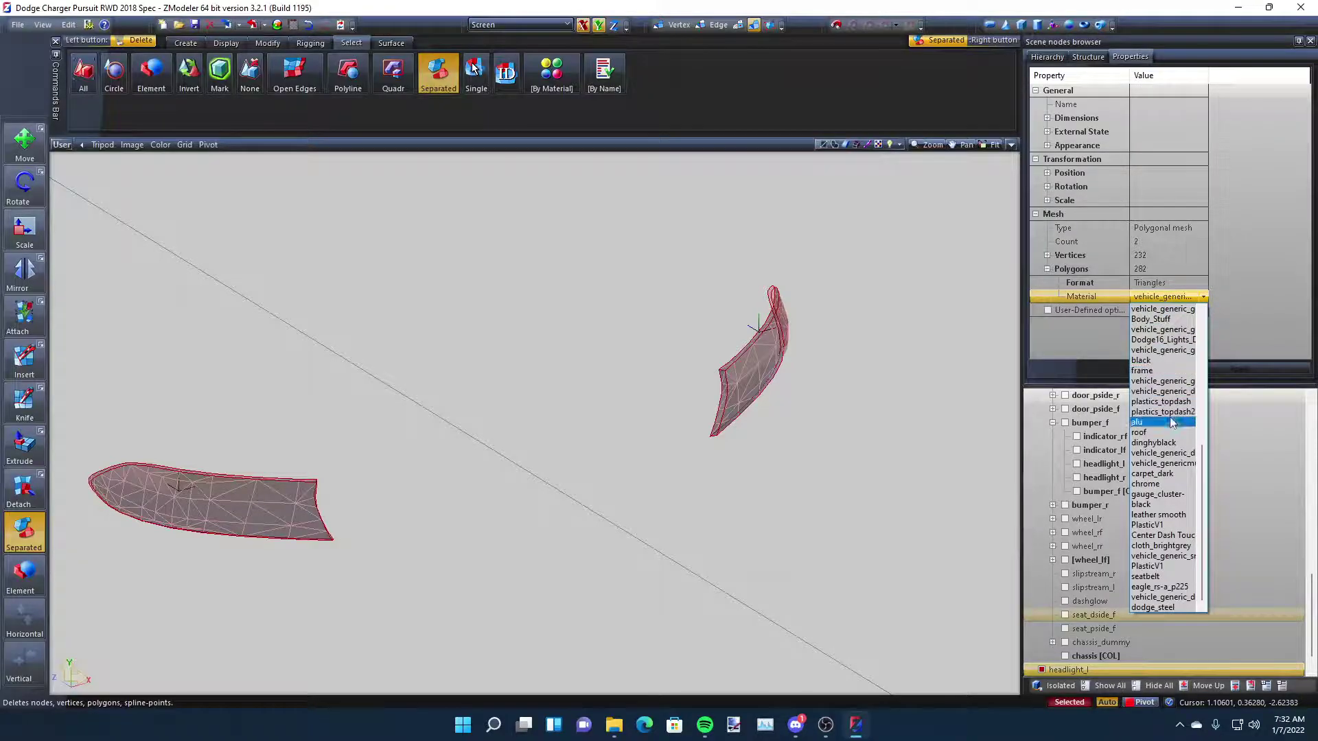
pyautogui.scroll(3, 1175, 412)
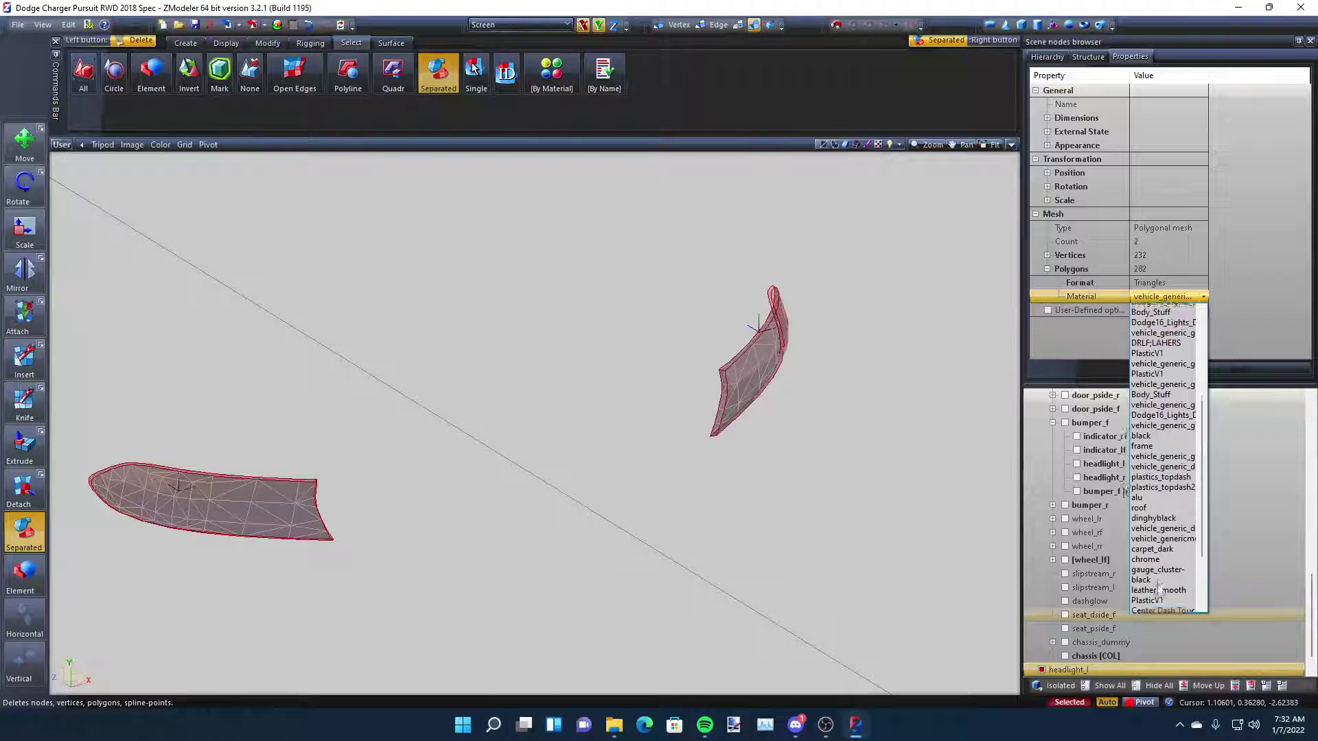
pyautogui.click(1160, 360)
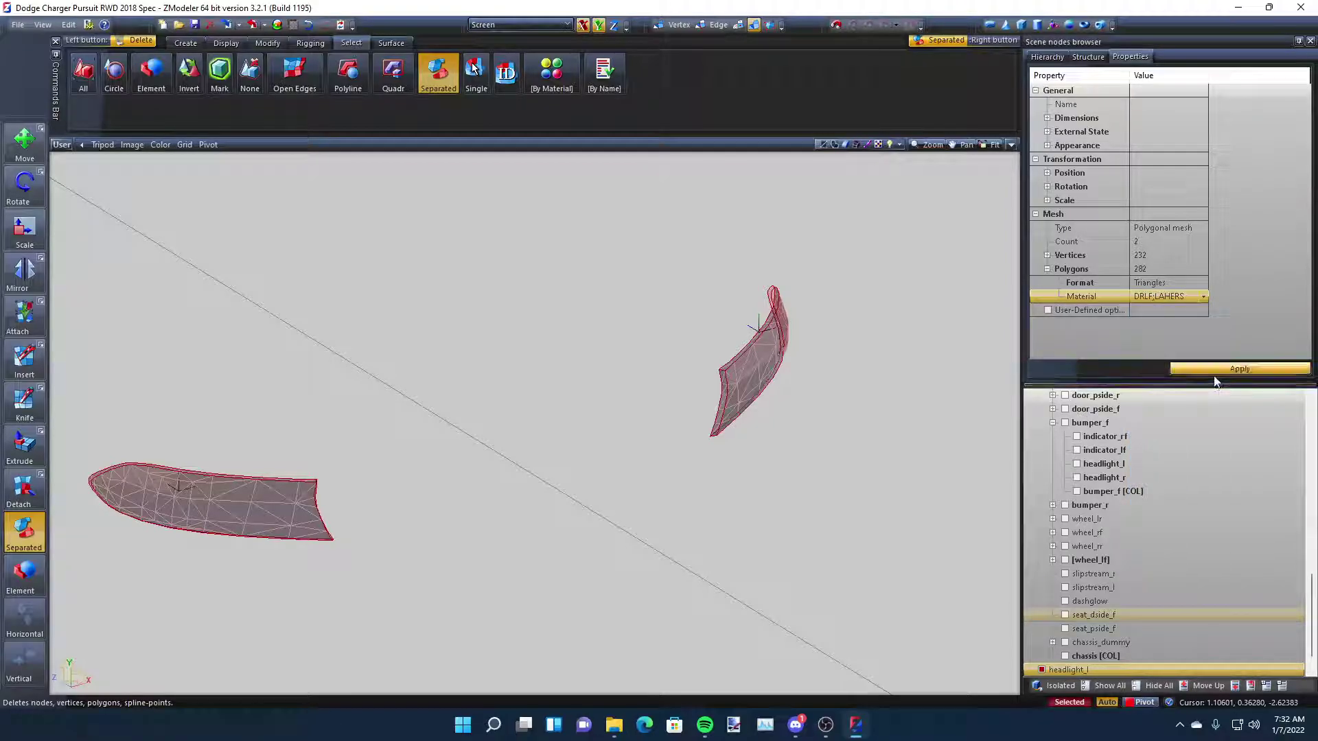
# Adapt the DRLF;LAHERS material to the GTAV vehicle_badges shader preset
pyautogui.click(293, 25)
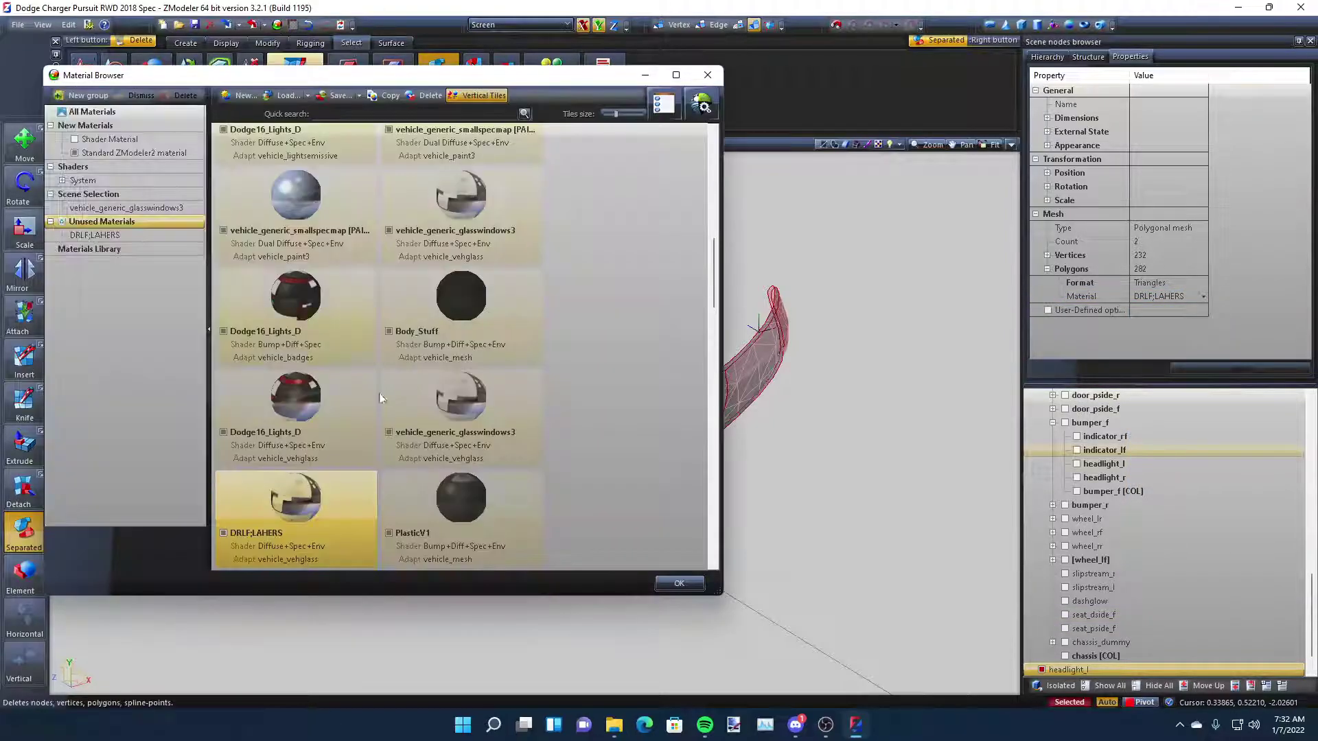
pyautogui.moveTo(714, 145)
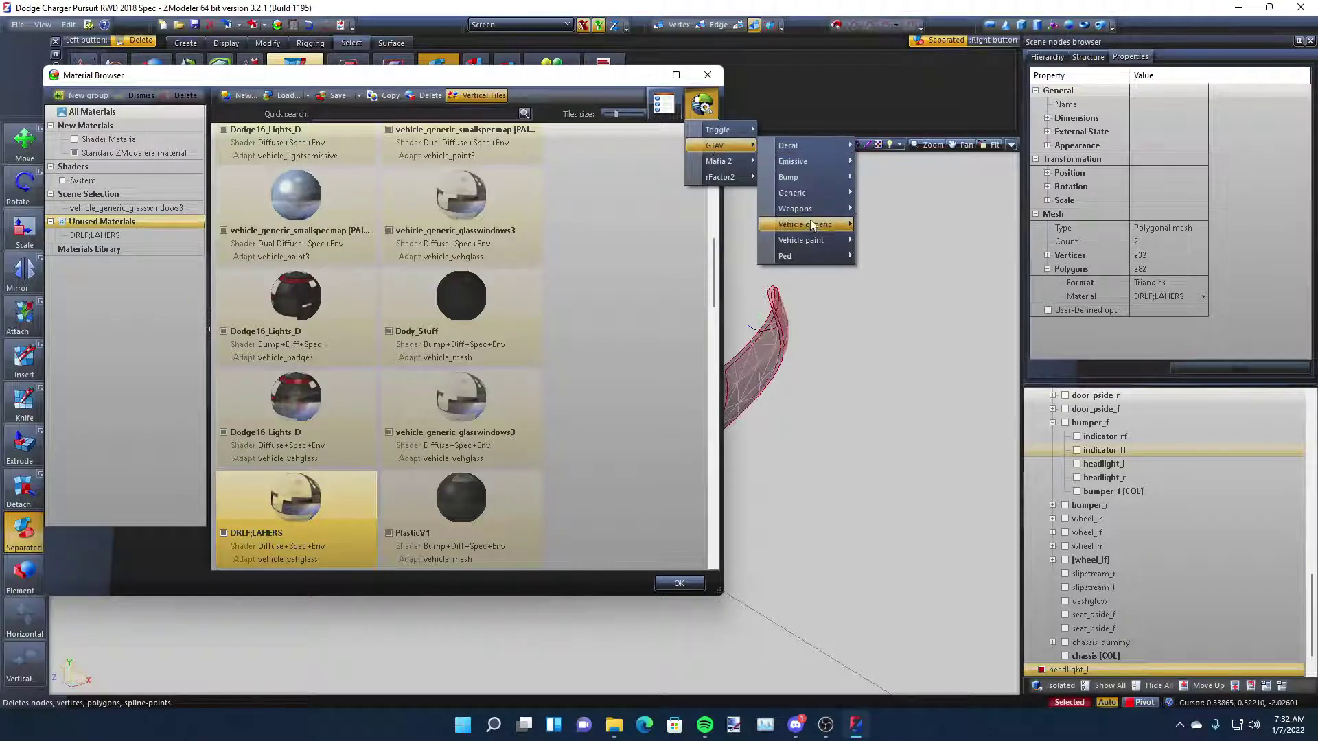
pyautogui.moveTo(810, 224)
pyautogui.click(903, 235)
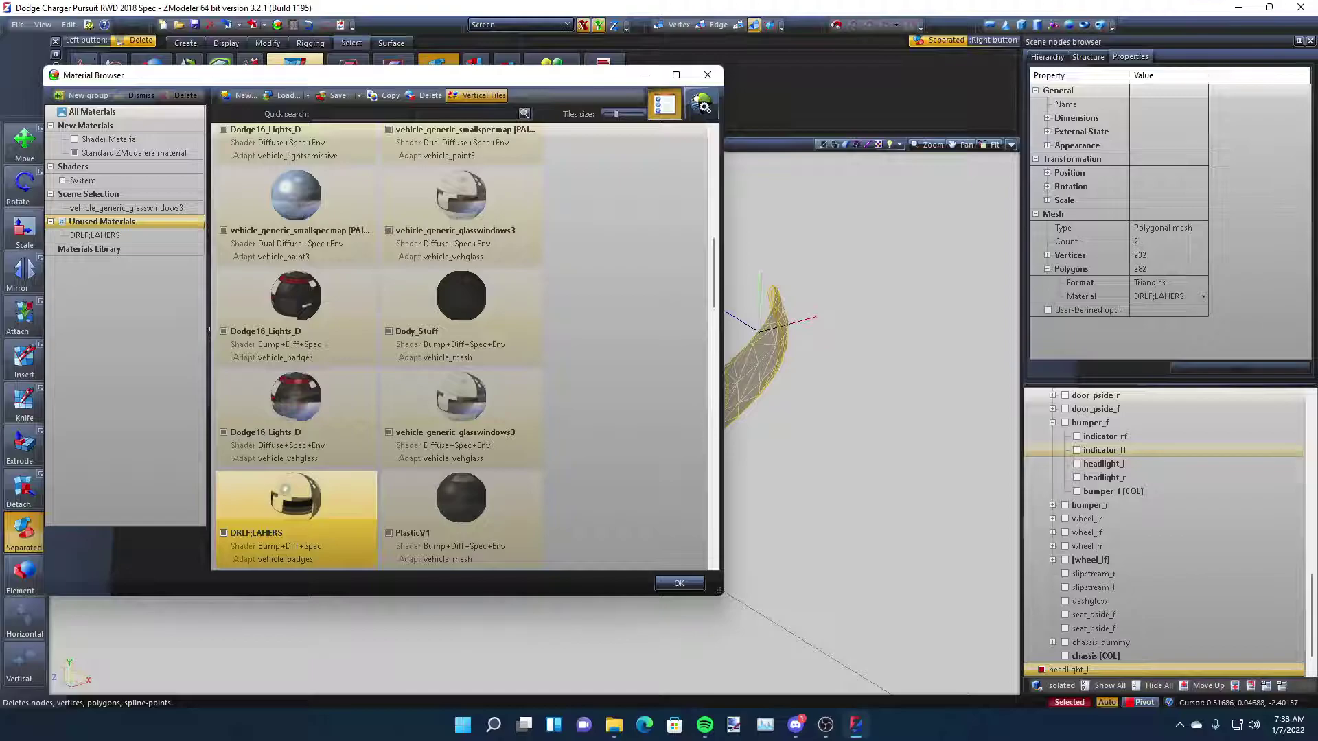
# Open the texture browser for the DRLF;LAHERS material's DETAIL texture map and start adding a texture
pyautogui.doubleClick(287, 488)
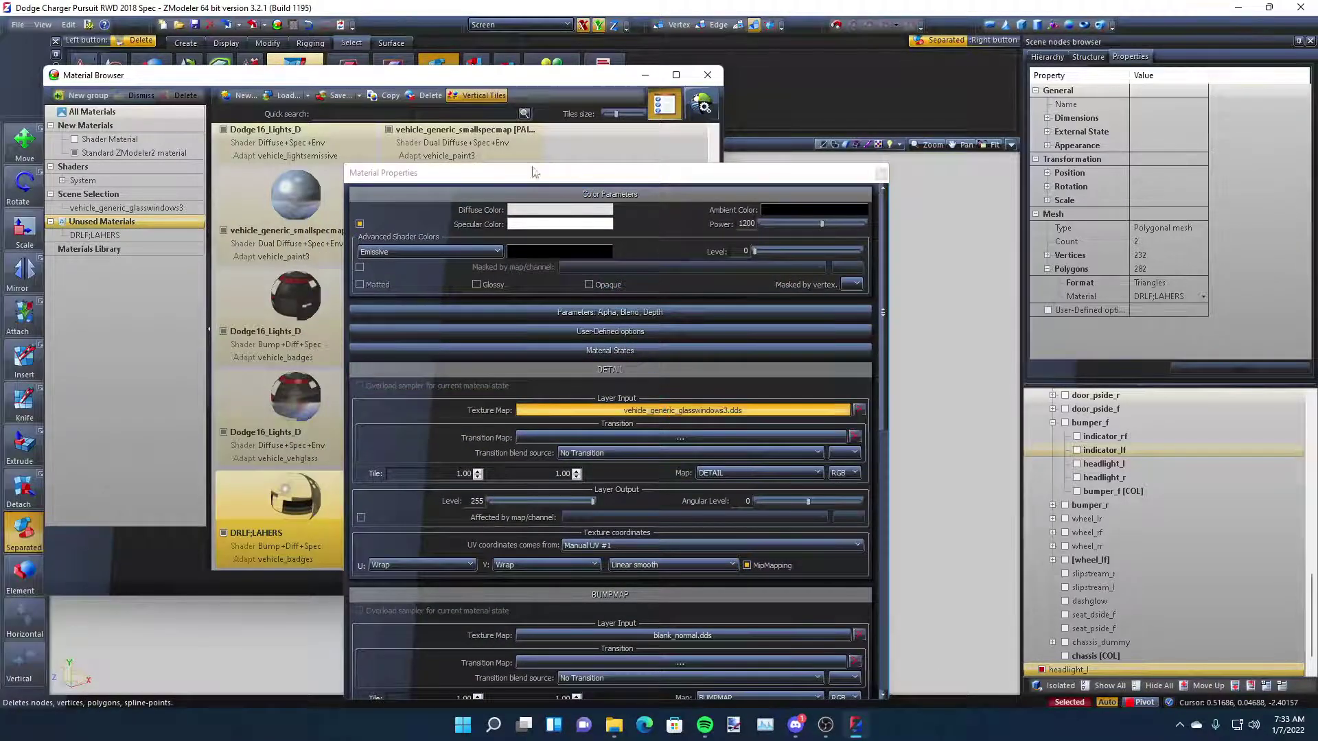
pyautogui.moveTo(0, 96); pyautogui.dragTo(575, 115)
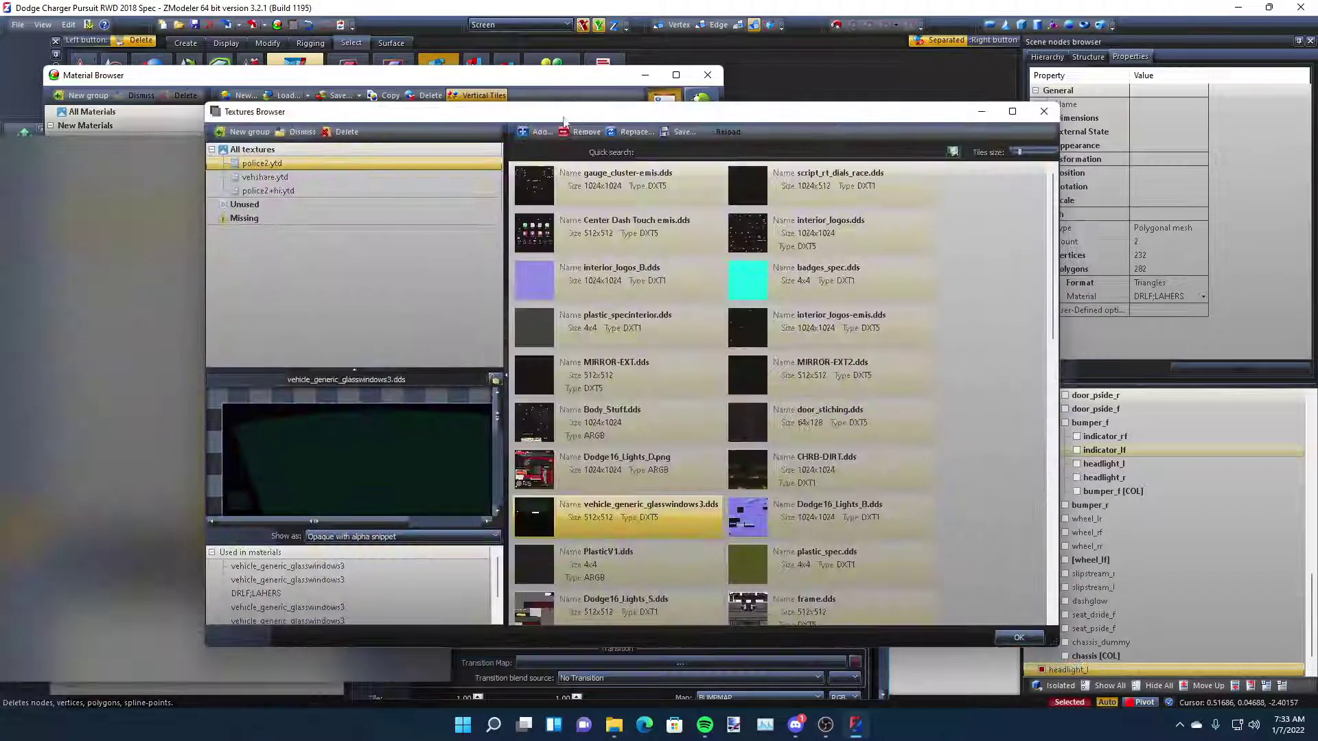
pyautogui.click(543, 134)
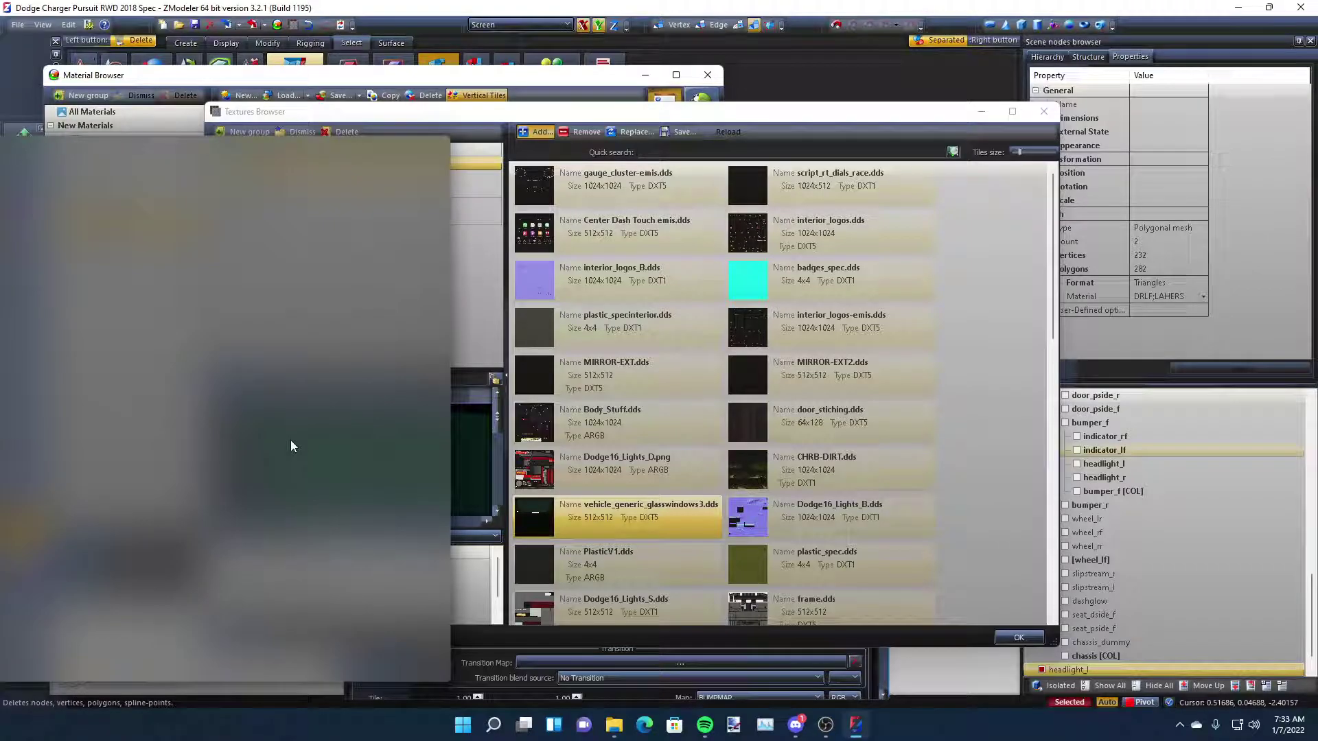
pyautogui.press('super')
pyautogui.press('super')
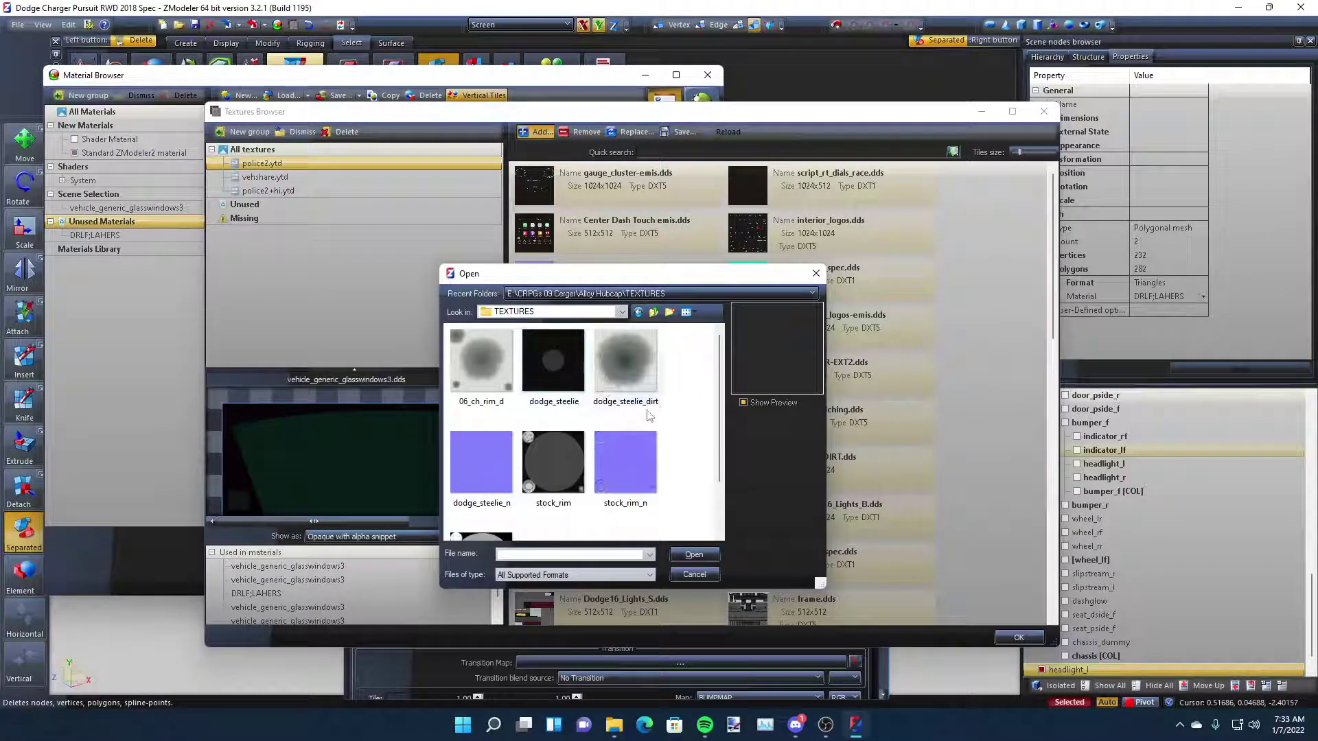
# Load the DRLFLASHERS image from the Desktop into the police2.ytd textures
pyautogui.press('BackSpace')
pyautogui.press('BackSpace')
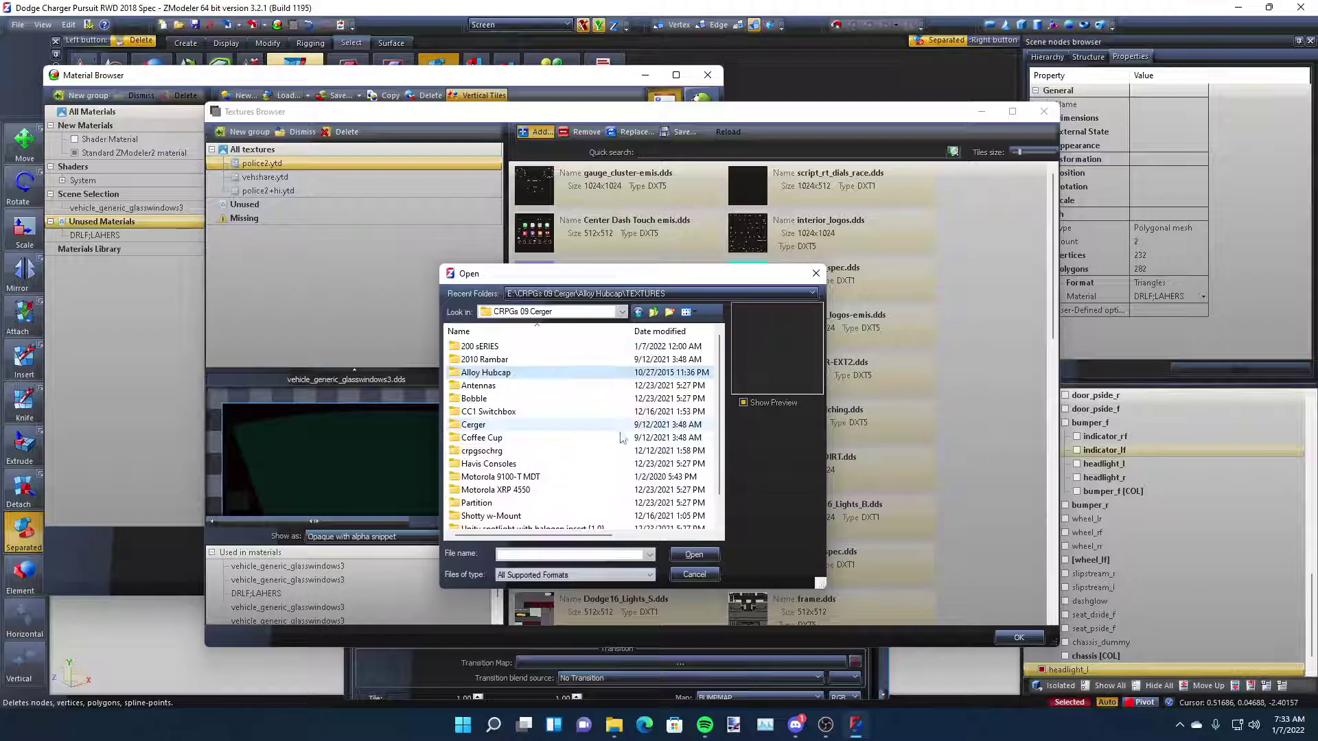
pyautogui.press('BackSpace')
pyautogui.press('BackSpace')
pyautogui.press('BackSpace')
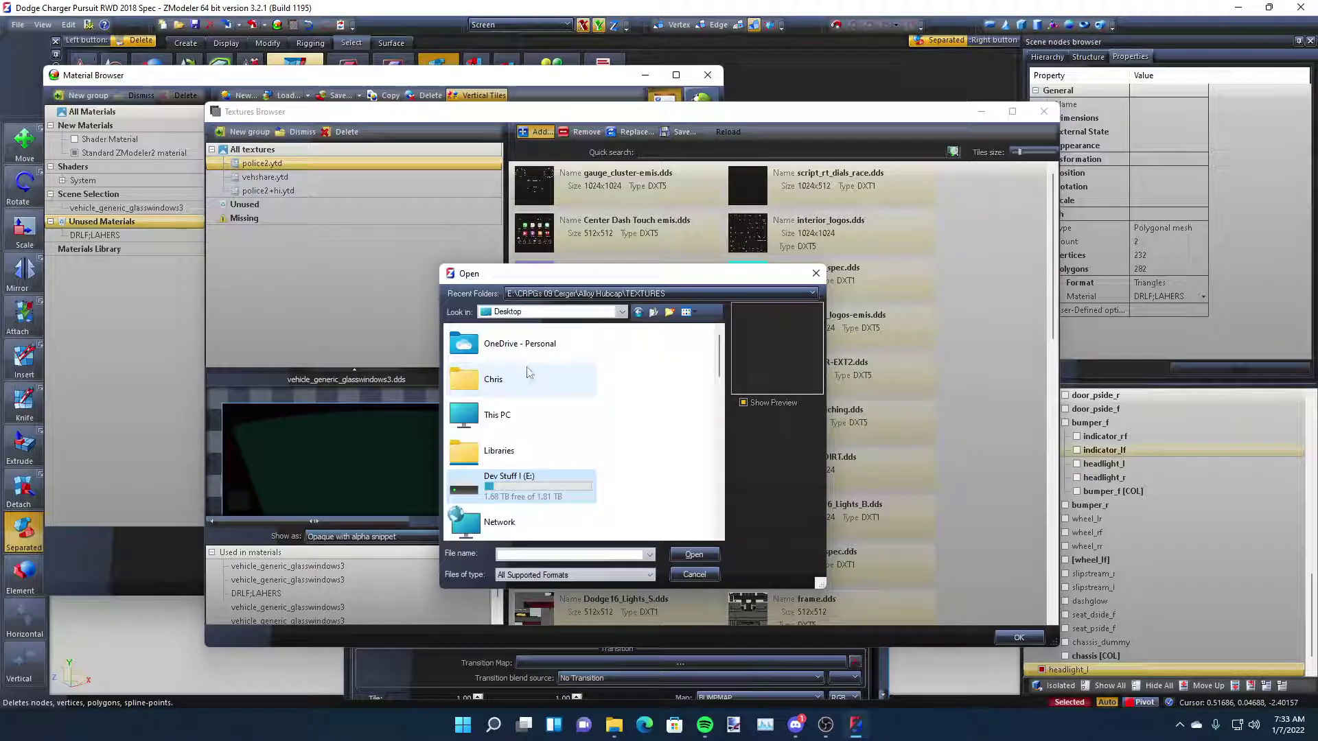
pyautogui.doubleClick(507, 410)
pyautogui.doubleClick(537, 365)
pyautogui.scroll(-3, 544, 447)
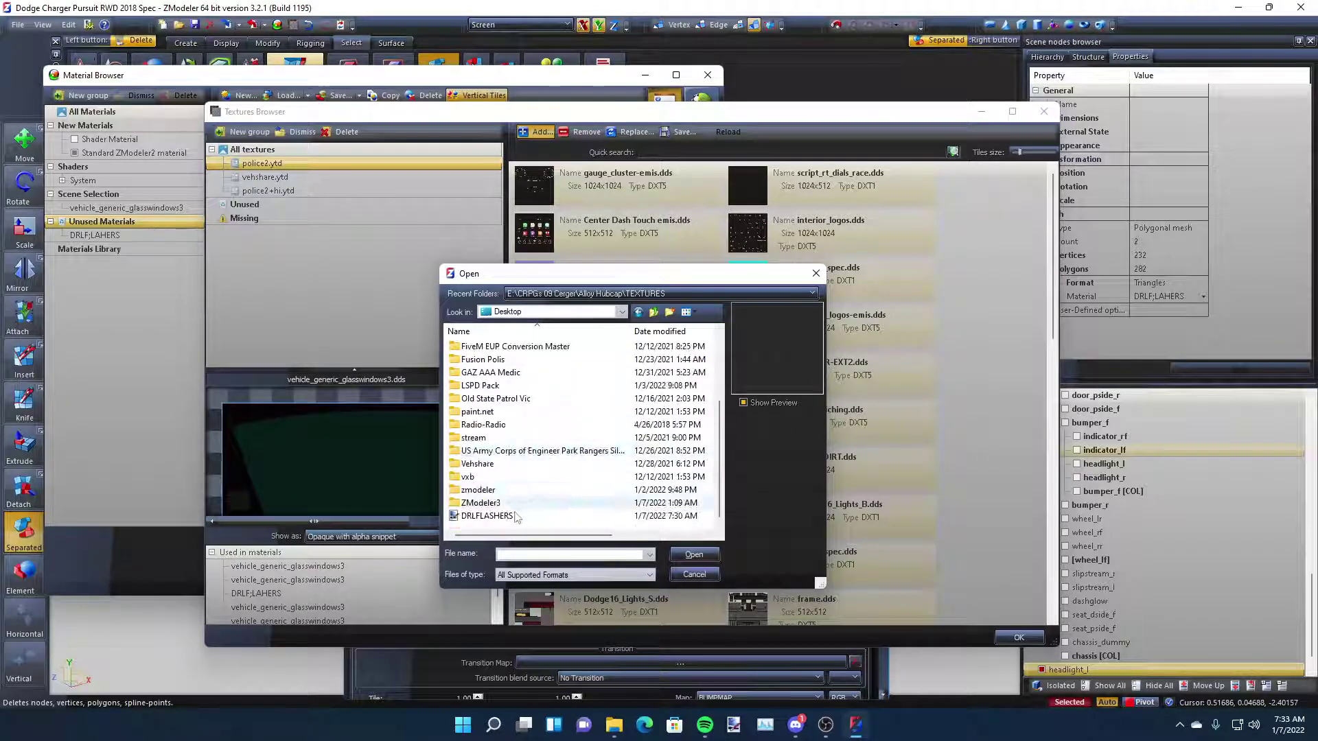
pyautogui.click(515, 515)
pyautogui.click(694, 554)
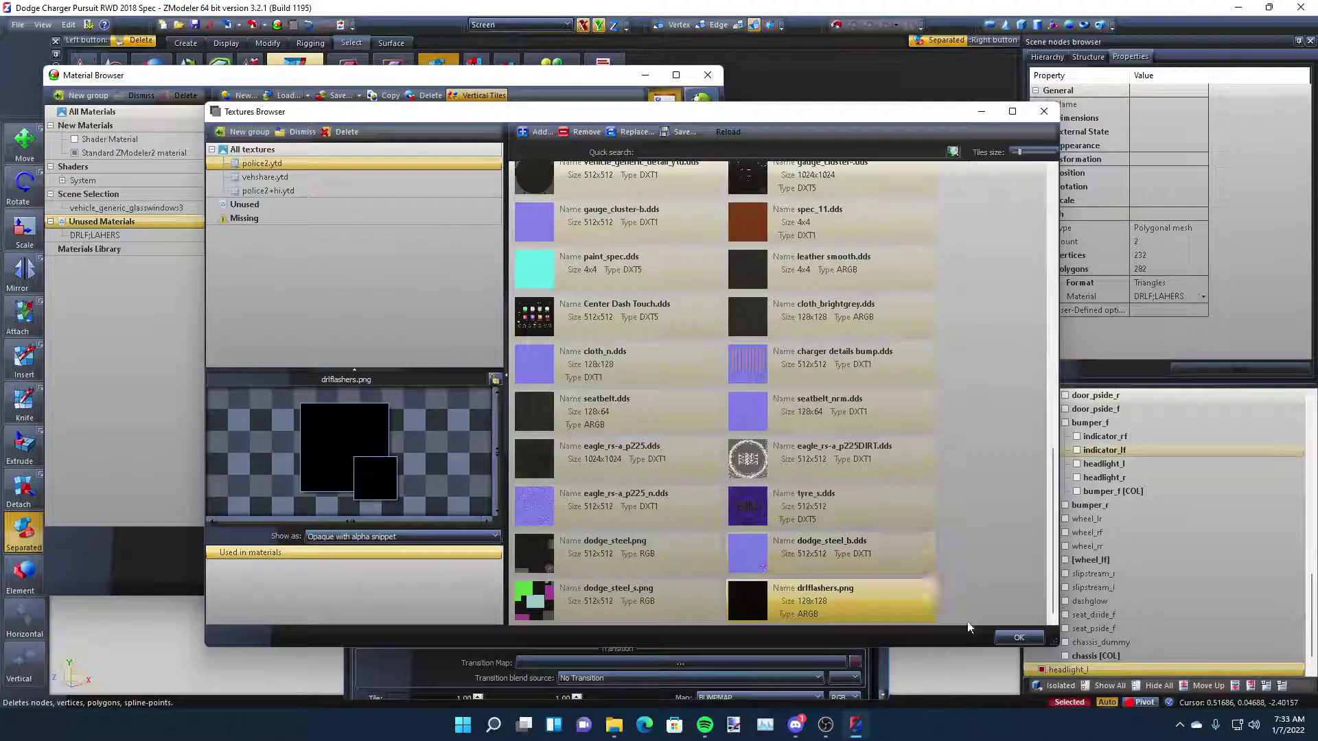
# Assign drlflashers.png as the material's DETAIL texture map and close the material windows
pyautogui.click(1014, 639)
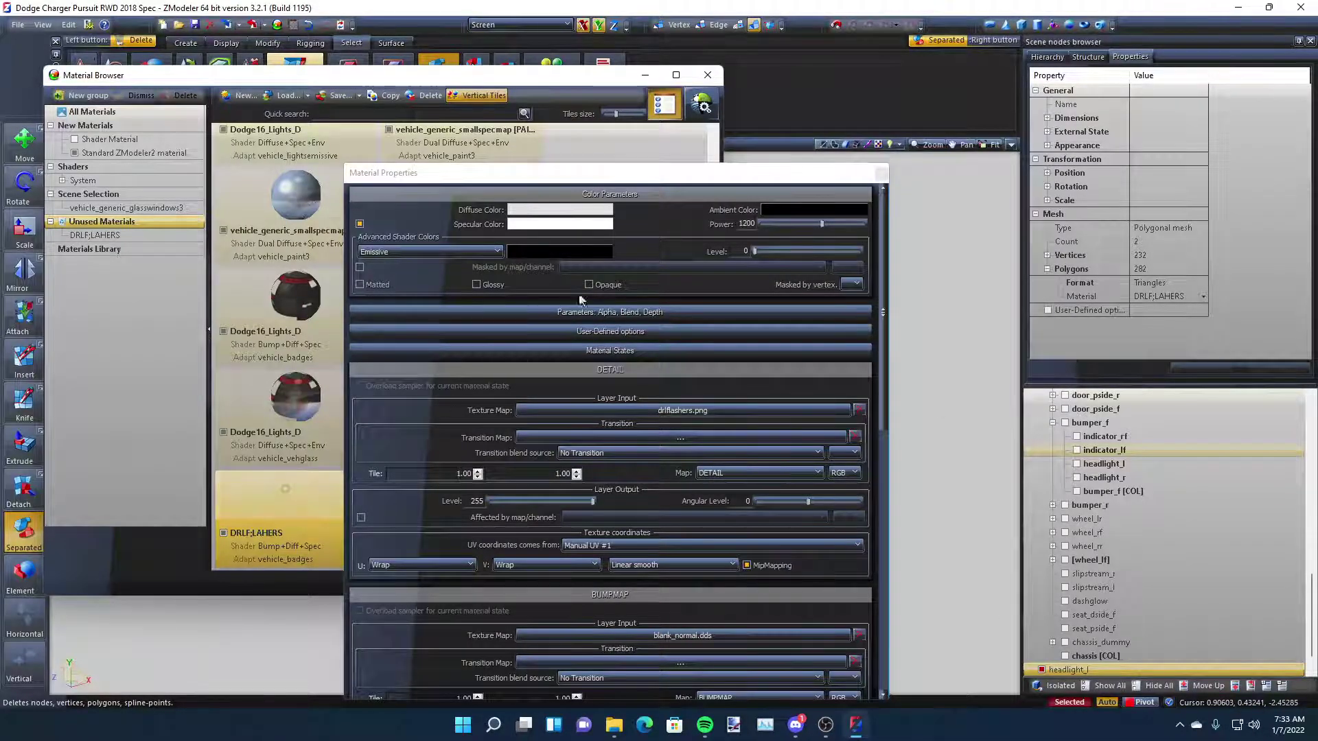
pyautogui.click(882, 172)
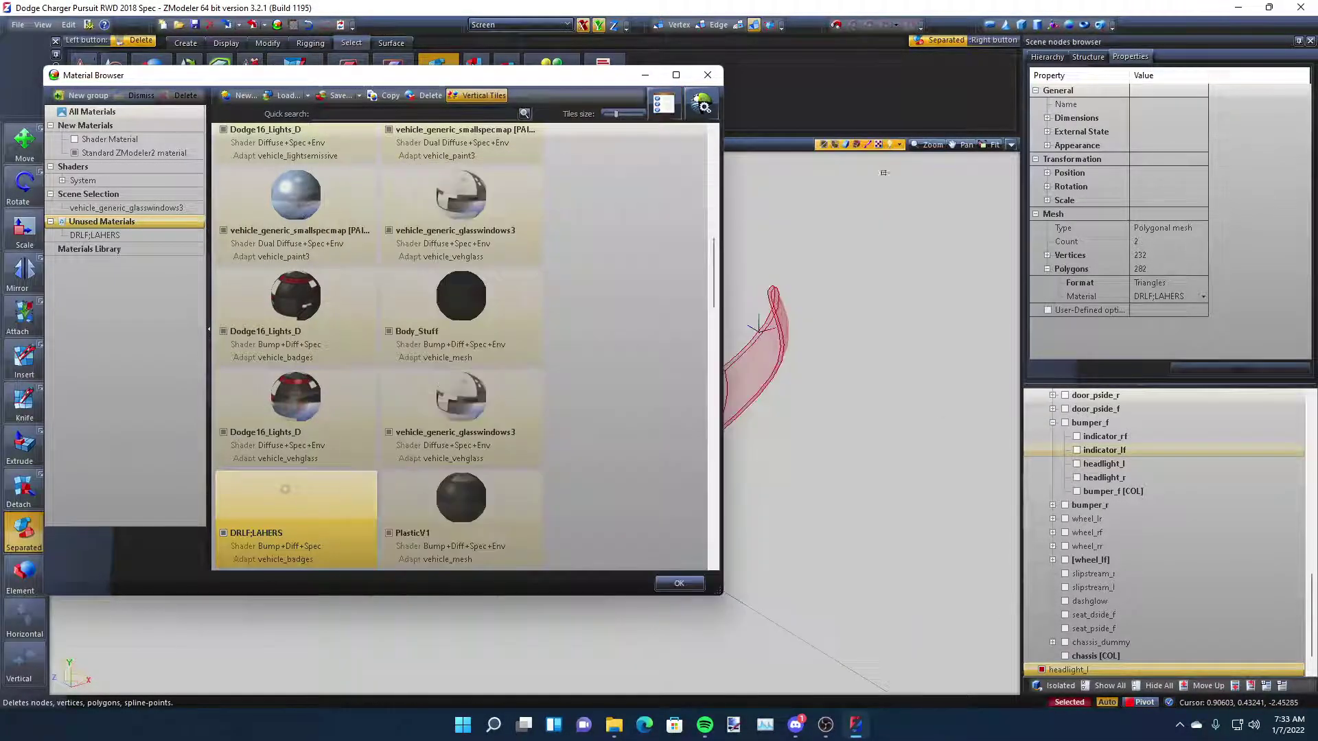
pyautogui.click(710, 74)
# Deselect and hide the headlight copies, showing only the original headlight_l and headlight_r under bumper_f
pyautogui.rightClick(793, 444)
pyautogui.scroll(-2, 793, 443)
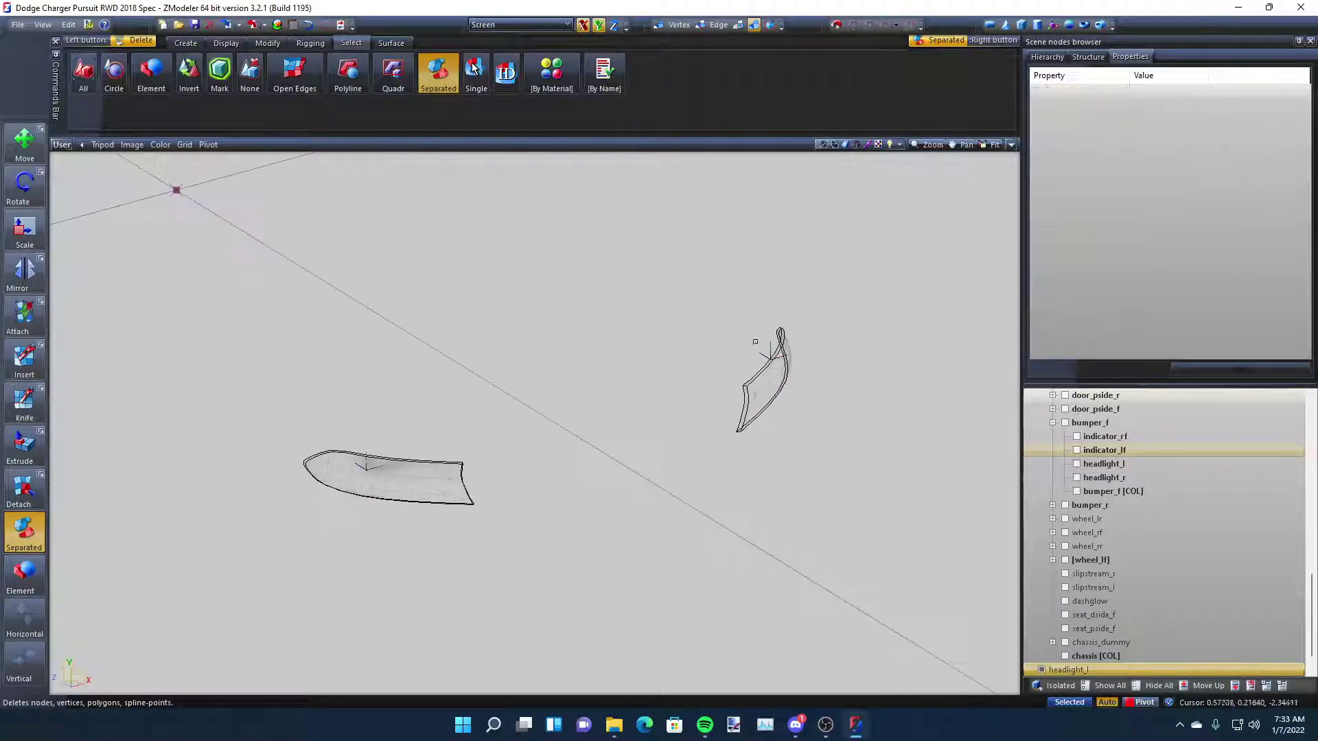
pyautogui.scroll(2, 755, 342)
pyautogui.scroll(-1, 1122, 510)
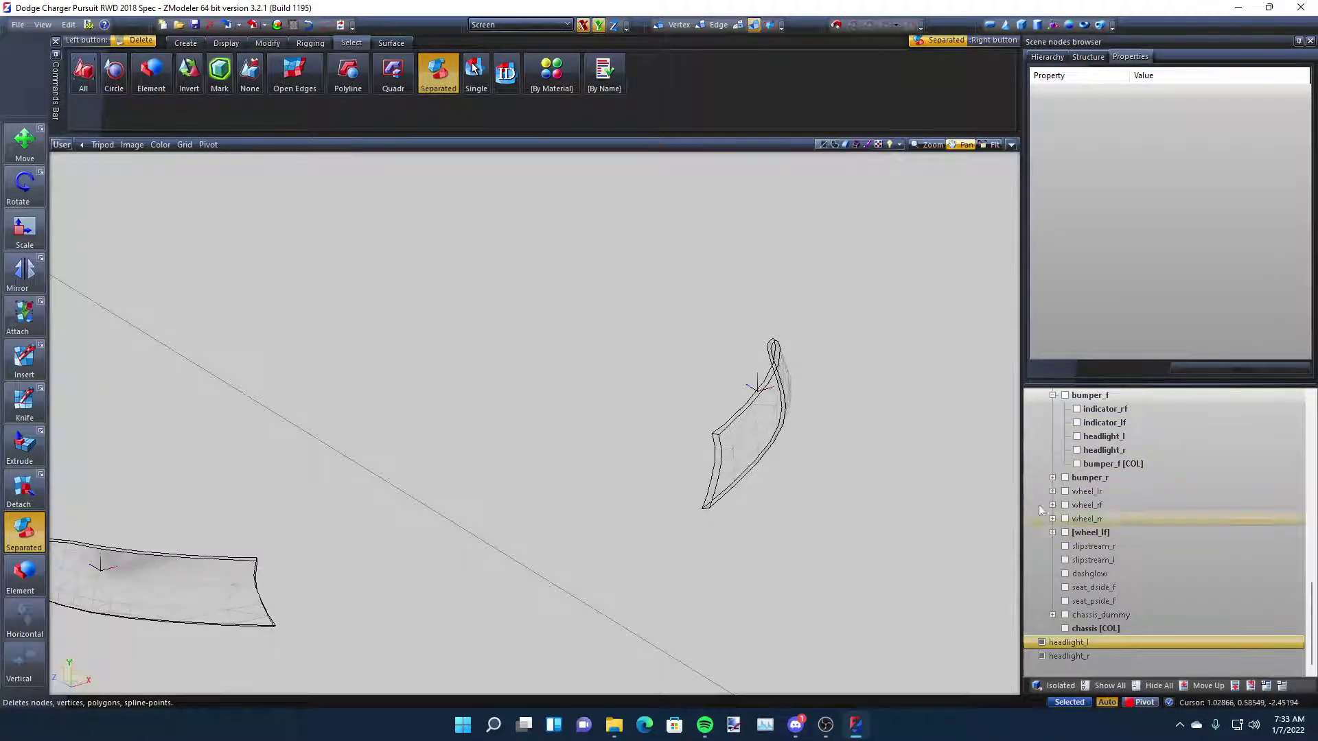
pyautogui.scroll(3, 1143, 501)
pyautogui.scroll(-3, 1103, 574)
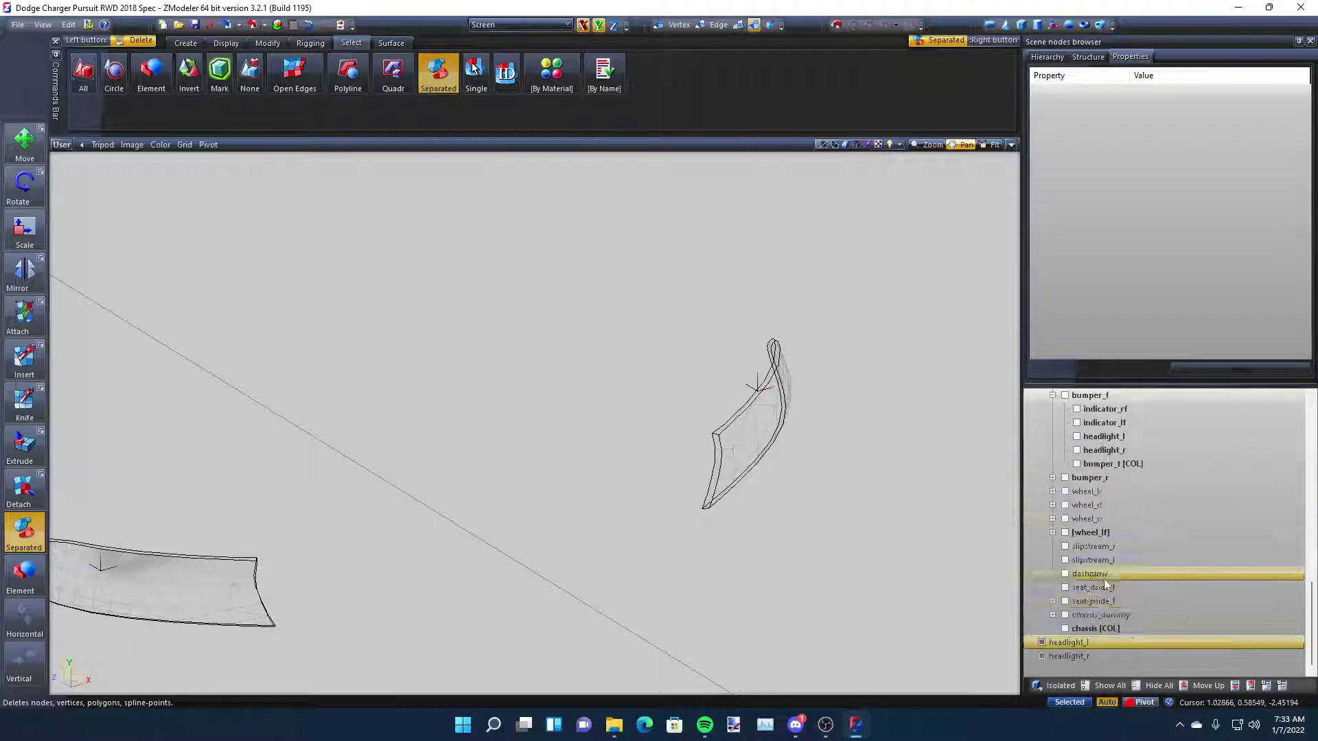
pyautogui.click(1157, 686)
pyautogui.click(1076, 450)
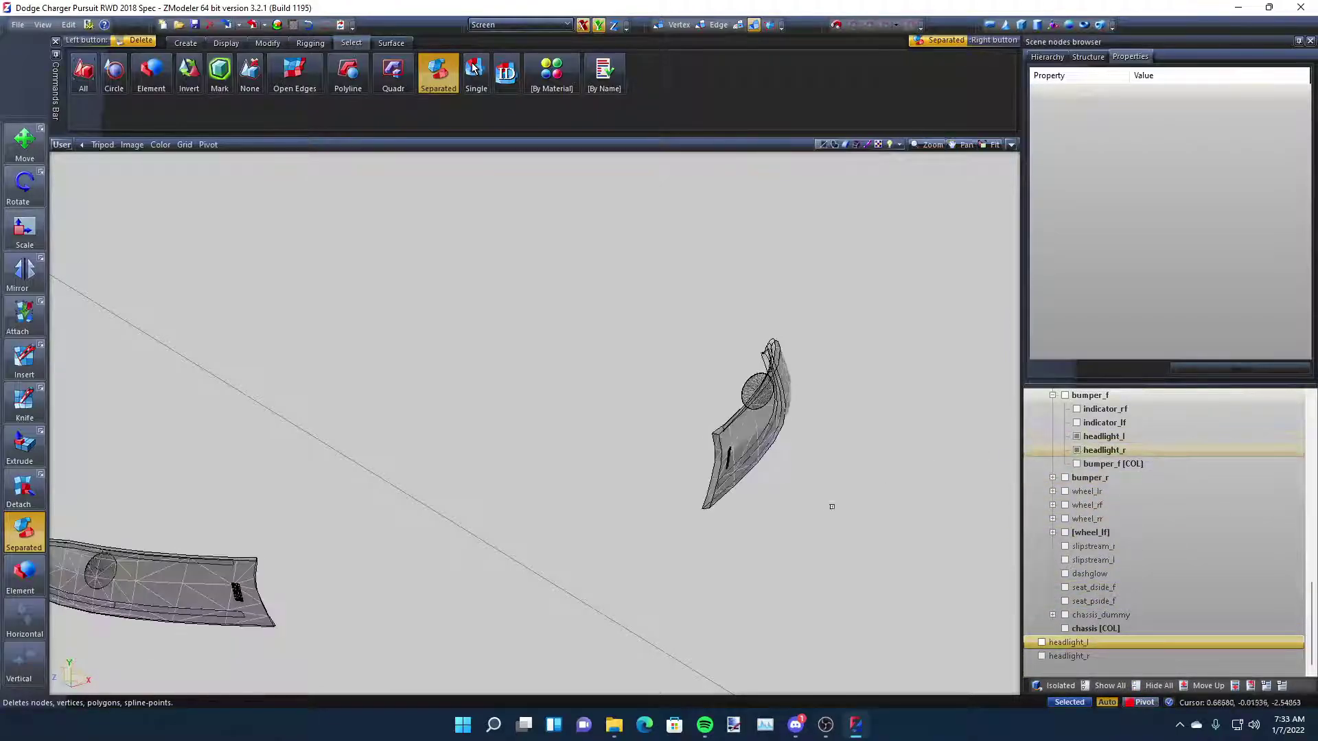
# Duplicate the Dodge16_Lights_D material adapted to vehicle_lightsemissive, keeping the headlight visible beside the material browser
pyautogui.click(277, 25)
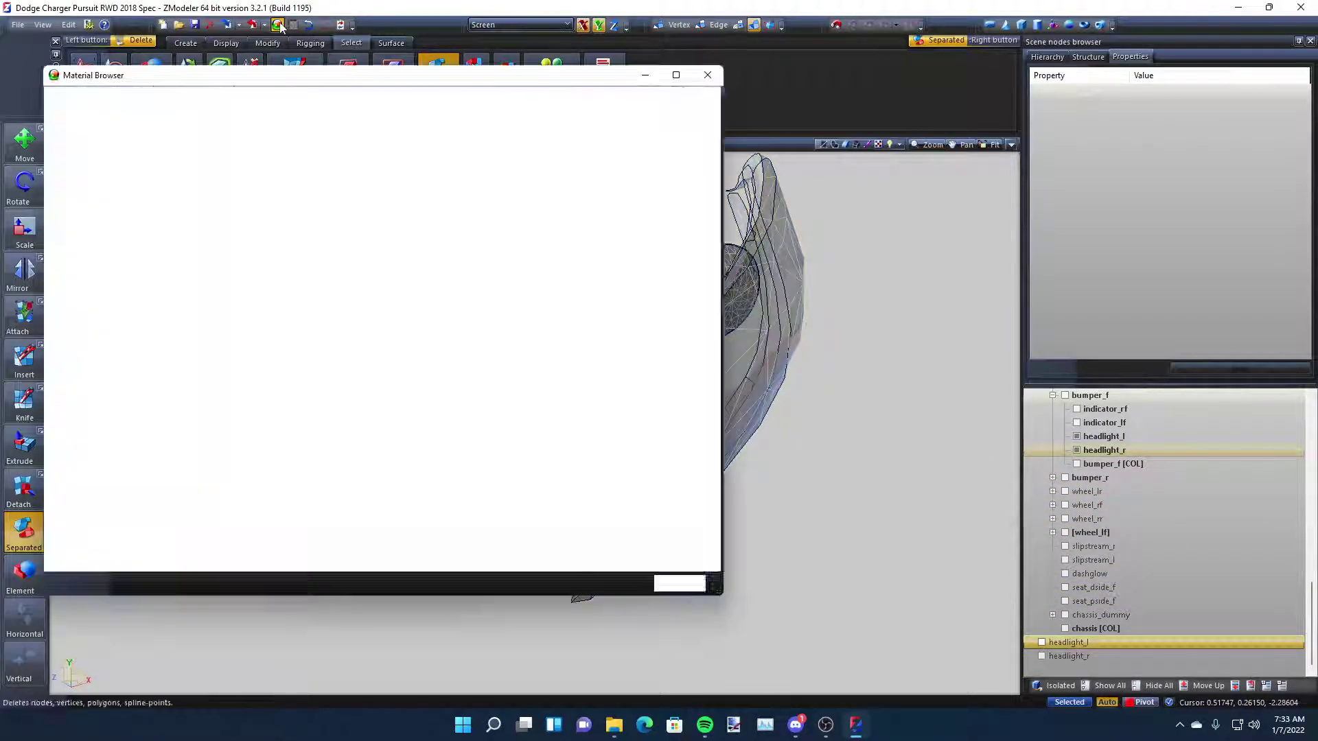
pyautogui.scroll(-3, 388, 355)
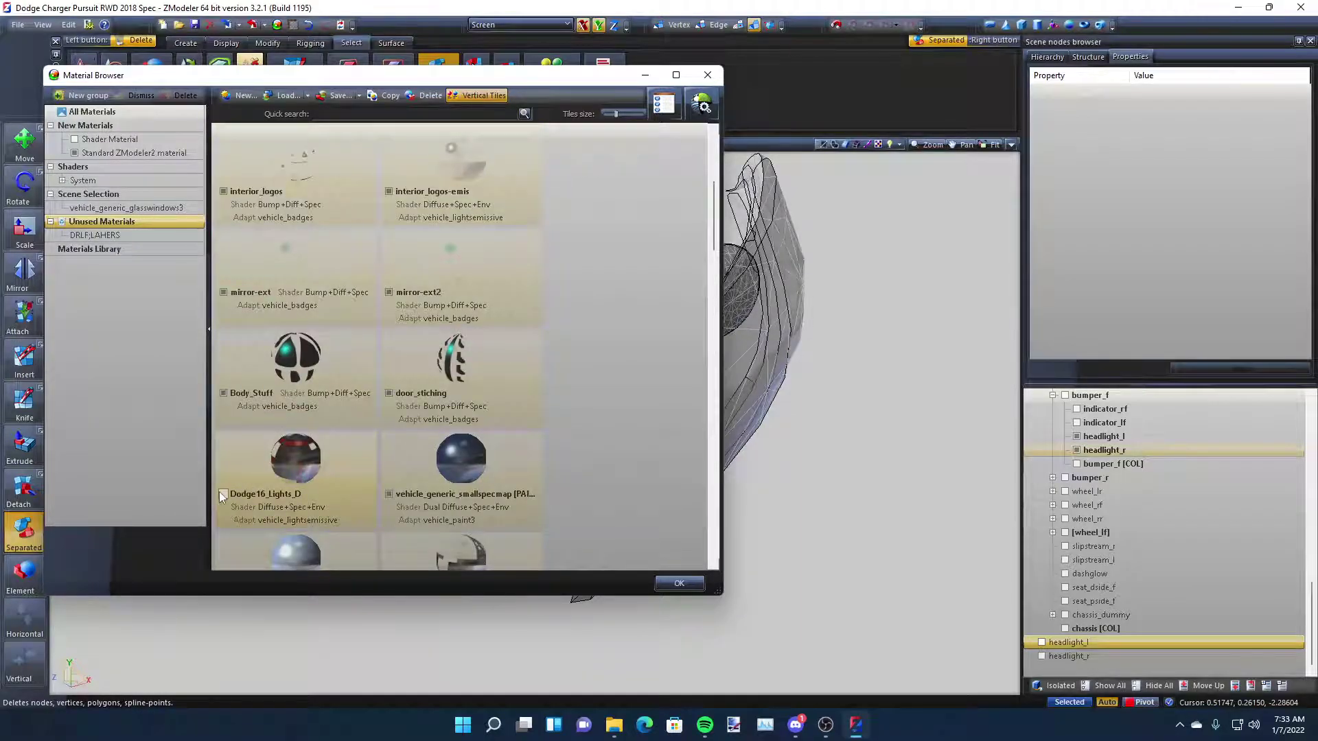
pyautogui.moveTo(285, 80); pyautogui.dragTo(397, 182)
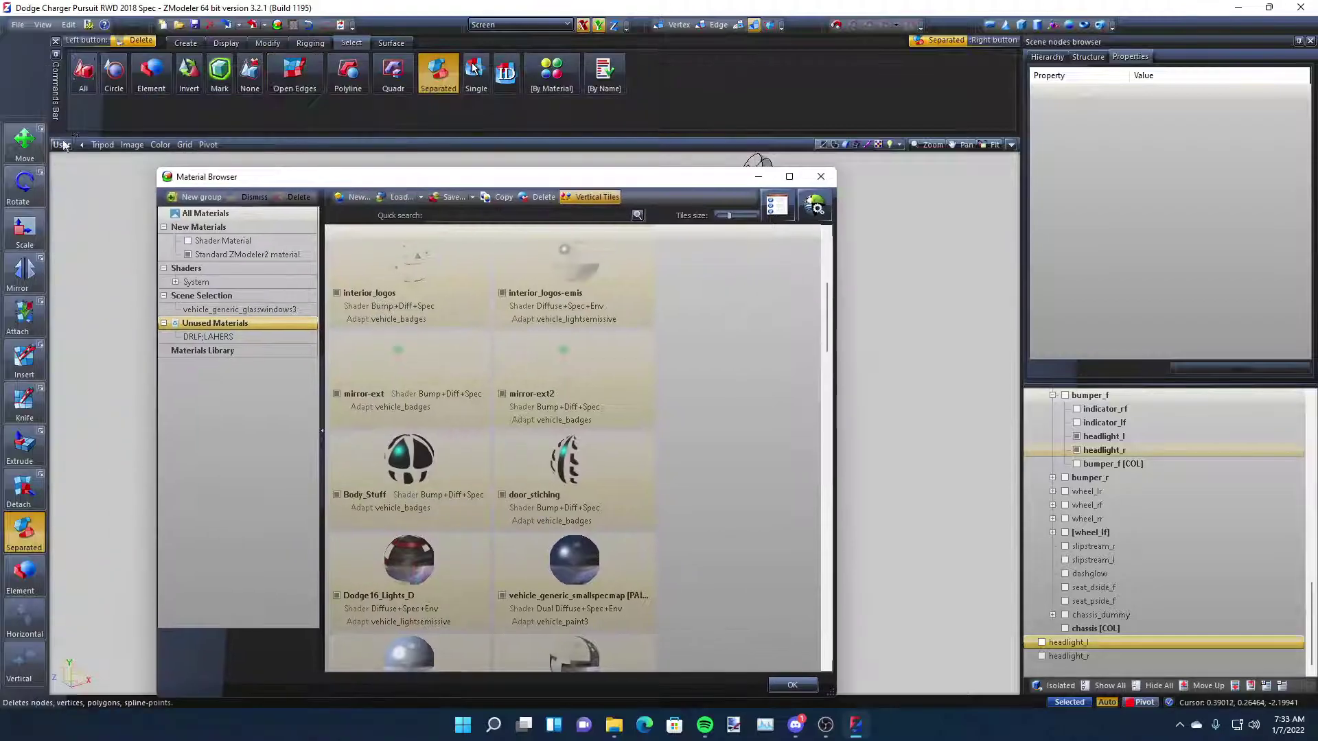
pyautogui.moveTo(560, 182); pyautogui.dragTo(869, 97)
pyautogui.moveTo(293, 446); pyautogui.dragTo(362, 442, button='middle')
pyautogui.scroll(3, 362, 442)
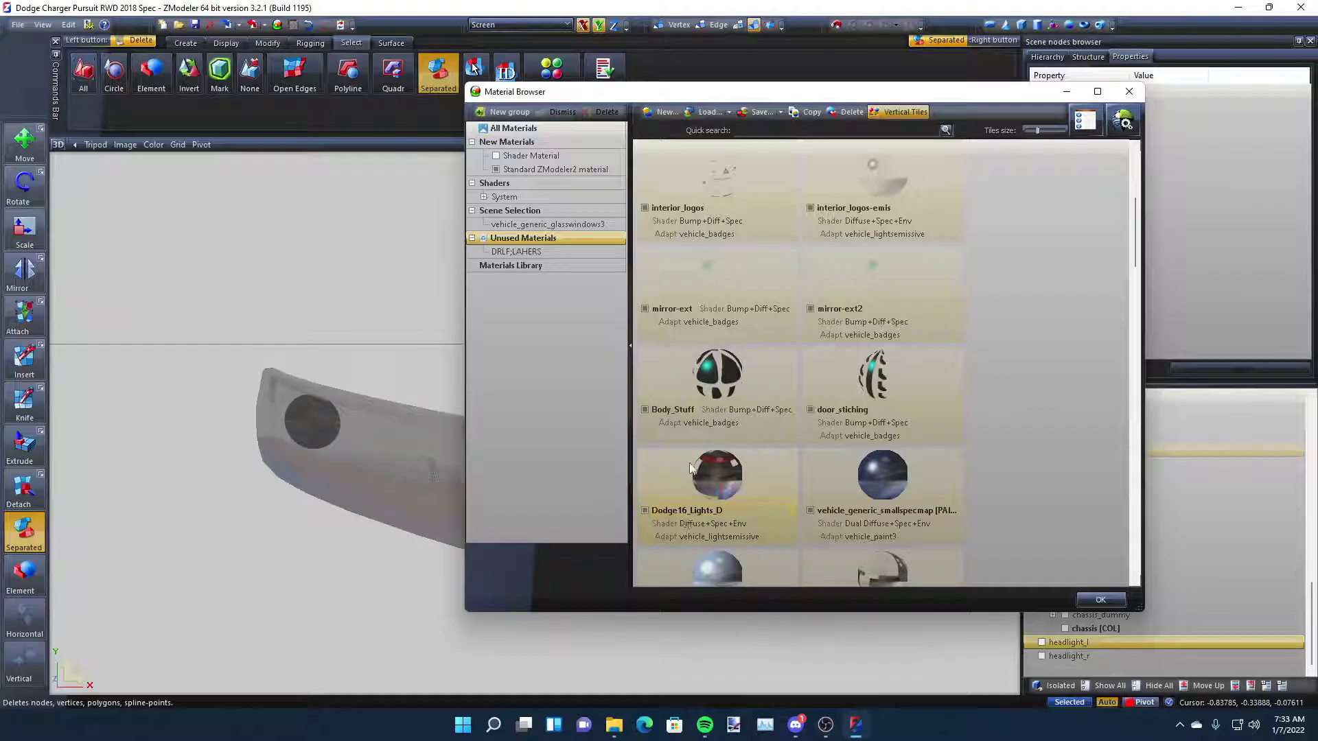
pyautogui.click(718, 481)
pyautogui.click(807, 113)
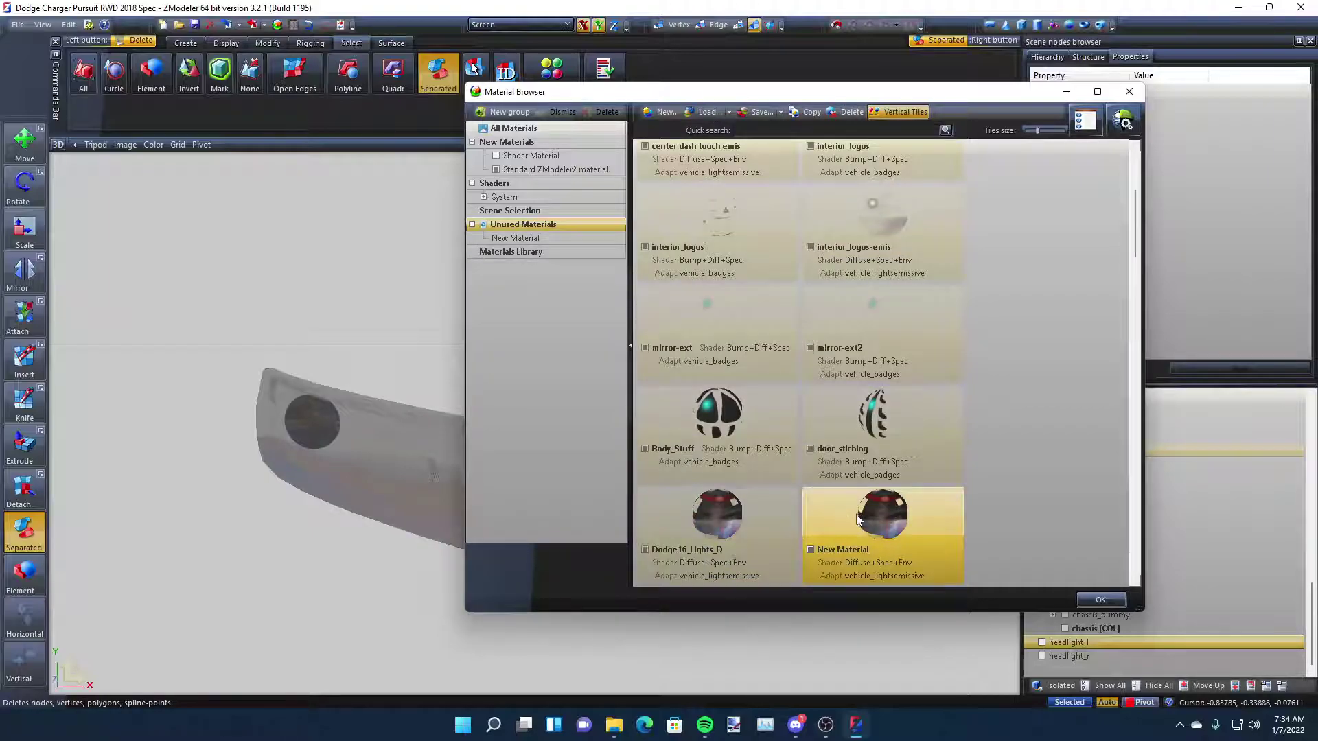
# Rename the duplicated vehicle_lightsemissive material as DRLFLASHEREMIS
pyautogui.click(866, 555)
pyautogui.write('DRLFLASHEREMIS')
pyautogui.press('Return')
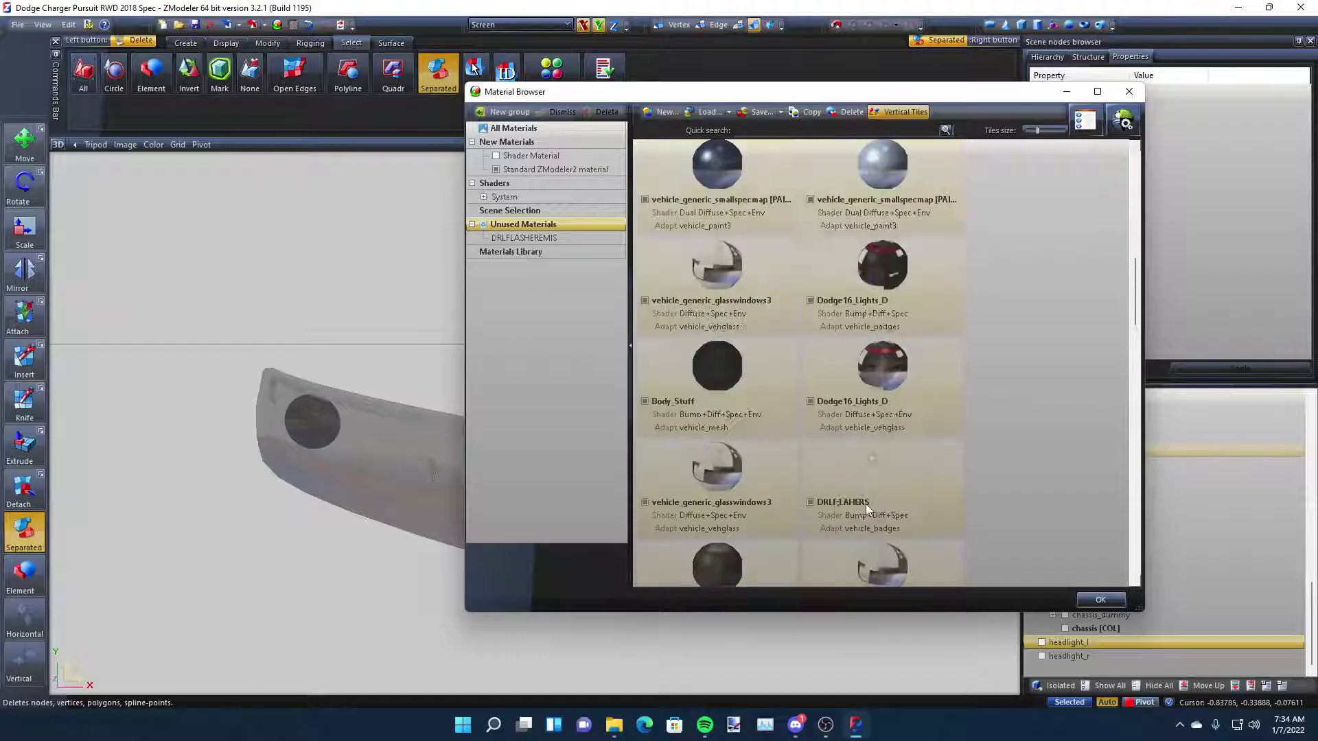
# Reorder the material tiles so that DRLF;LAHERS sits directly before DRLFLASHEREMIS
pyautogui.scroll(-1, 866, 503)
pyautogui.scroll(-2, 866, 504)
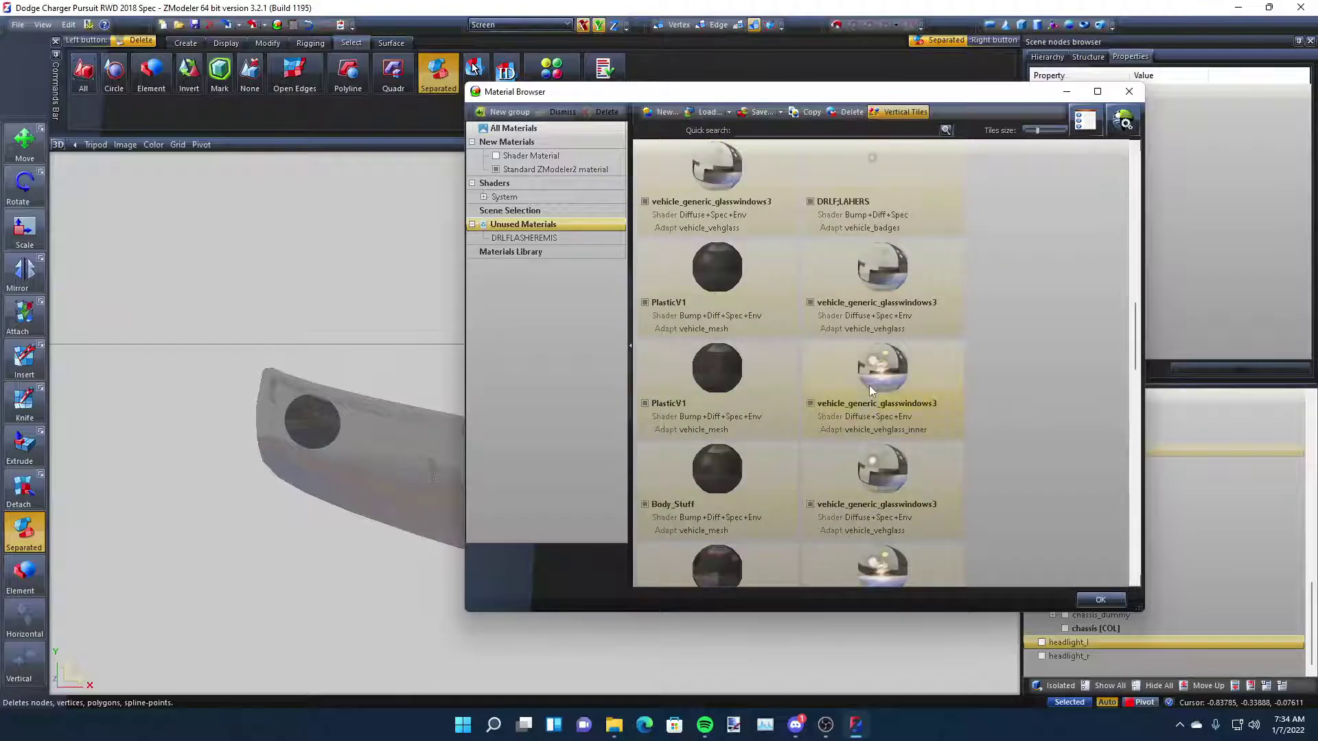
pyautogui.scroll(-4, 869, 385)
pyautogui.scroll(-2, 783, 392)
pyautogui.scroll(-1, 777, 364)
pyautogui.scroll(-4, 735, 230)
pyautogui.scroll(-3, 734, 232)
pyautogui.scroll(10, 812, 493)
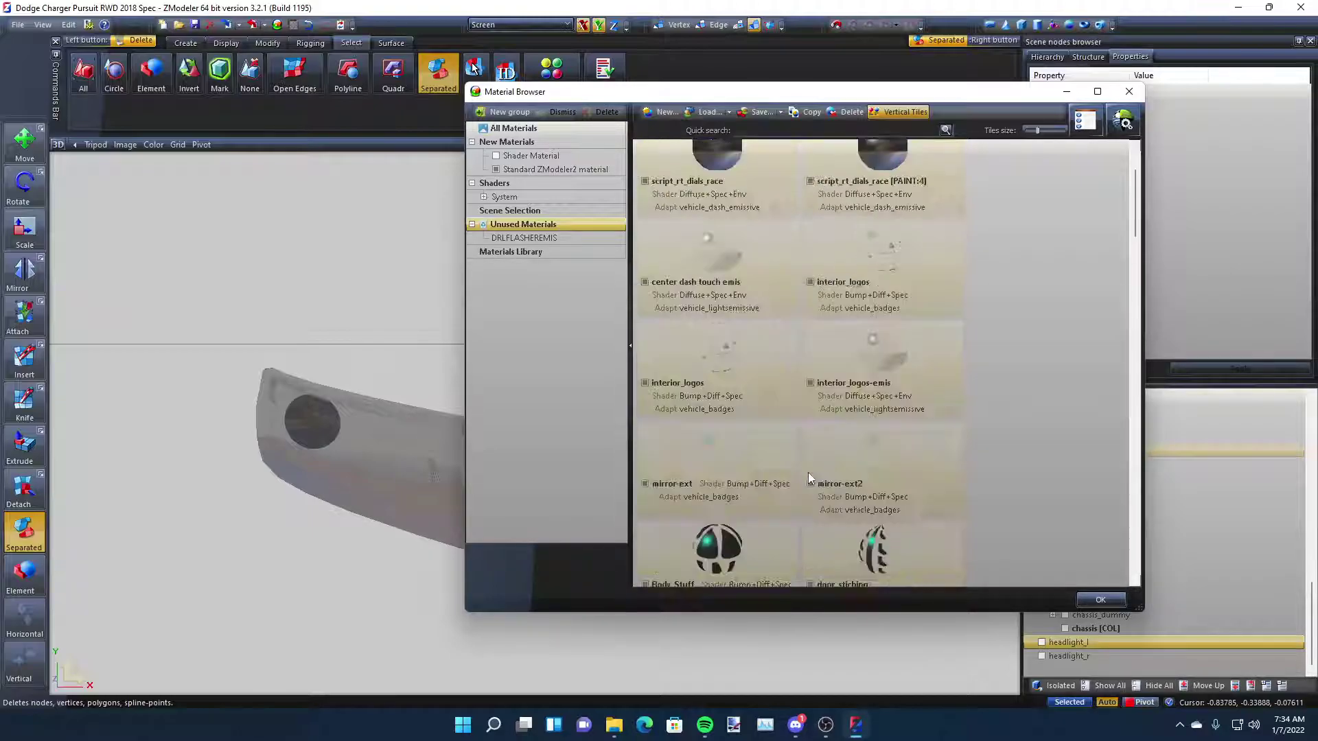
pyautogui.scroll(2, 809, 472)
pyautogui.scroll(-5, 801, 246)
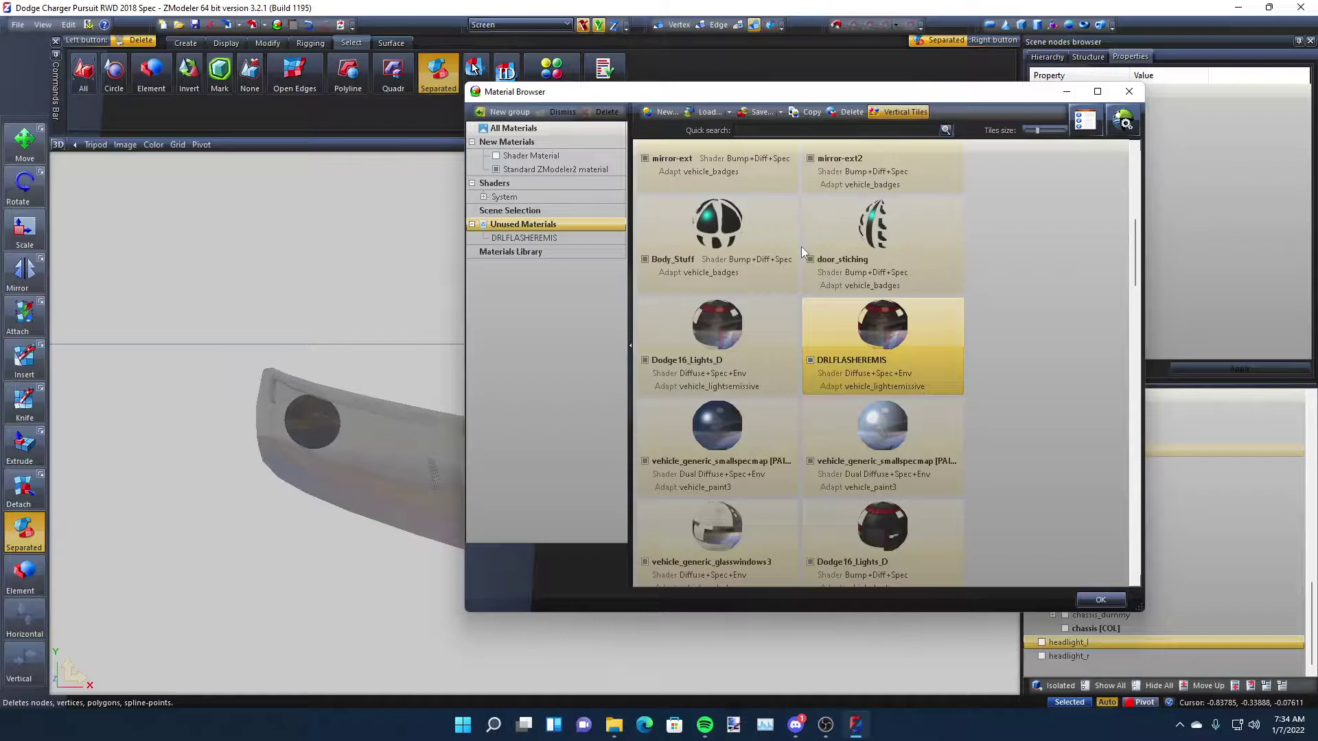
pyautogui.scroll(-3, 801, 245)
pyautogui.scroll(-2, 736, 344)
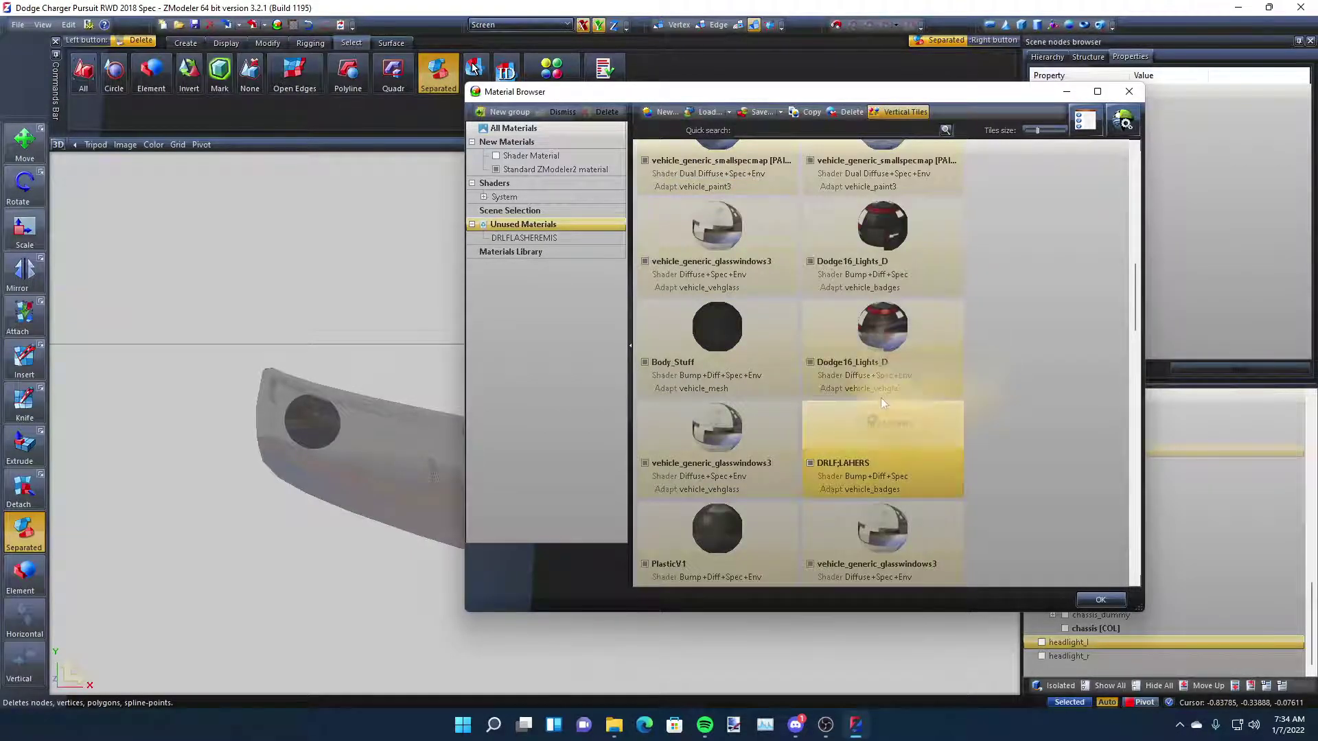
pyautogui.scroll(6, 879, 398)
pyautogui.scroll(-4, 895, 483)
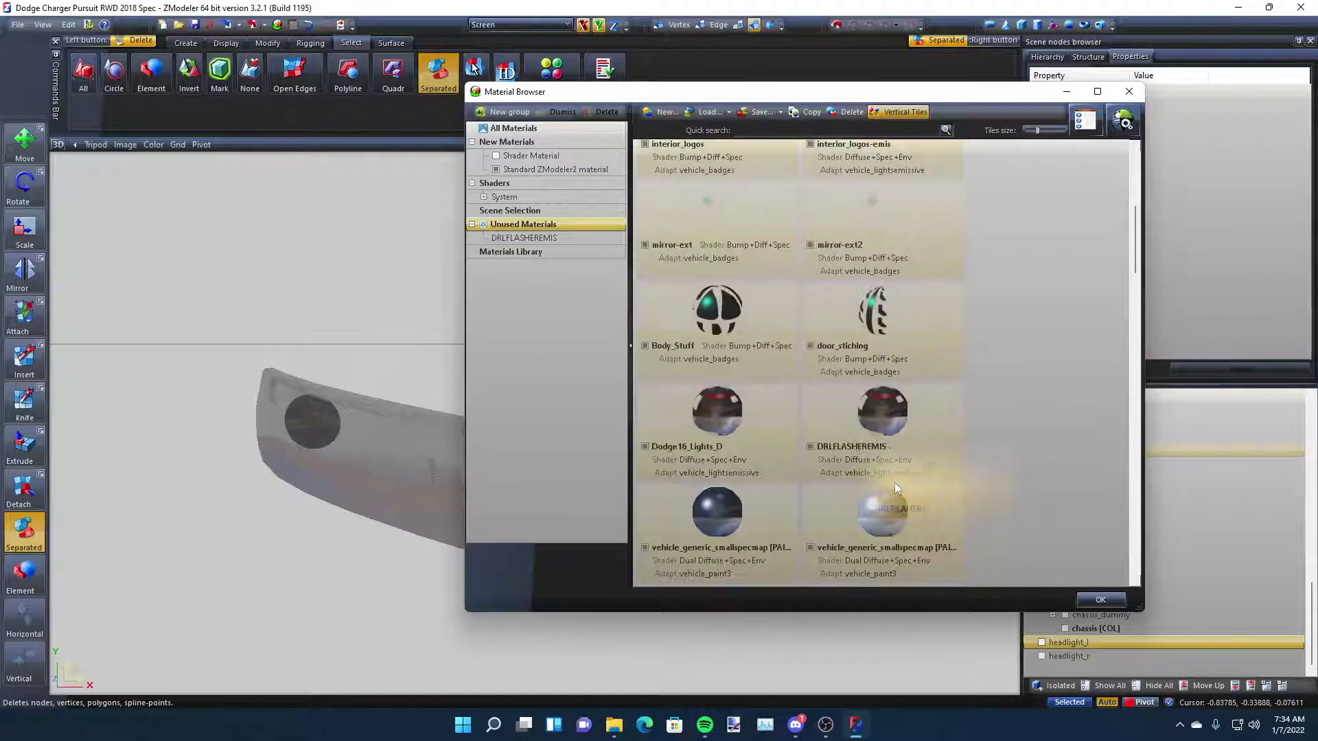
pyautogui.moveTo(850, 475)
pyautogui.mouseDown()
pyautogui.moveTo(768, 488)
pyautogui.moveTo(707, 419)
pyautogui.moveTo(721, 441)
pyautogui.moveTo(398, 447)
pyautogui.moveTo(764, 524)
pyautogui.moveTo(858, 453)
pyautogui.moveTo(843, 478)
pyautogui.moveTo(800, 462)
pyautogui.mouseUp()
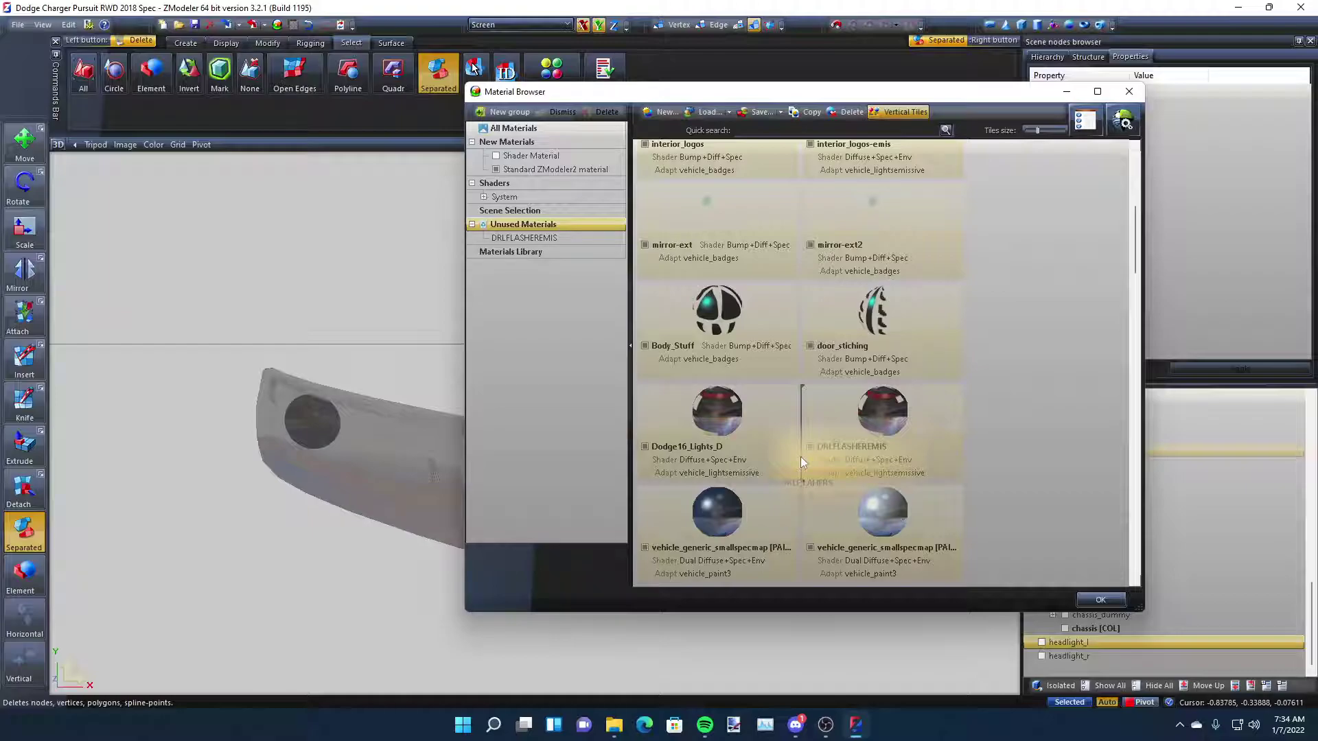
pyautogui.moveTo(800, 460); pyautogui.dragTo(801, 458)
pyautogui.scroll(-3, 889, 438)
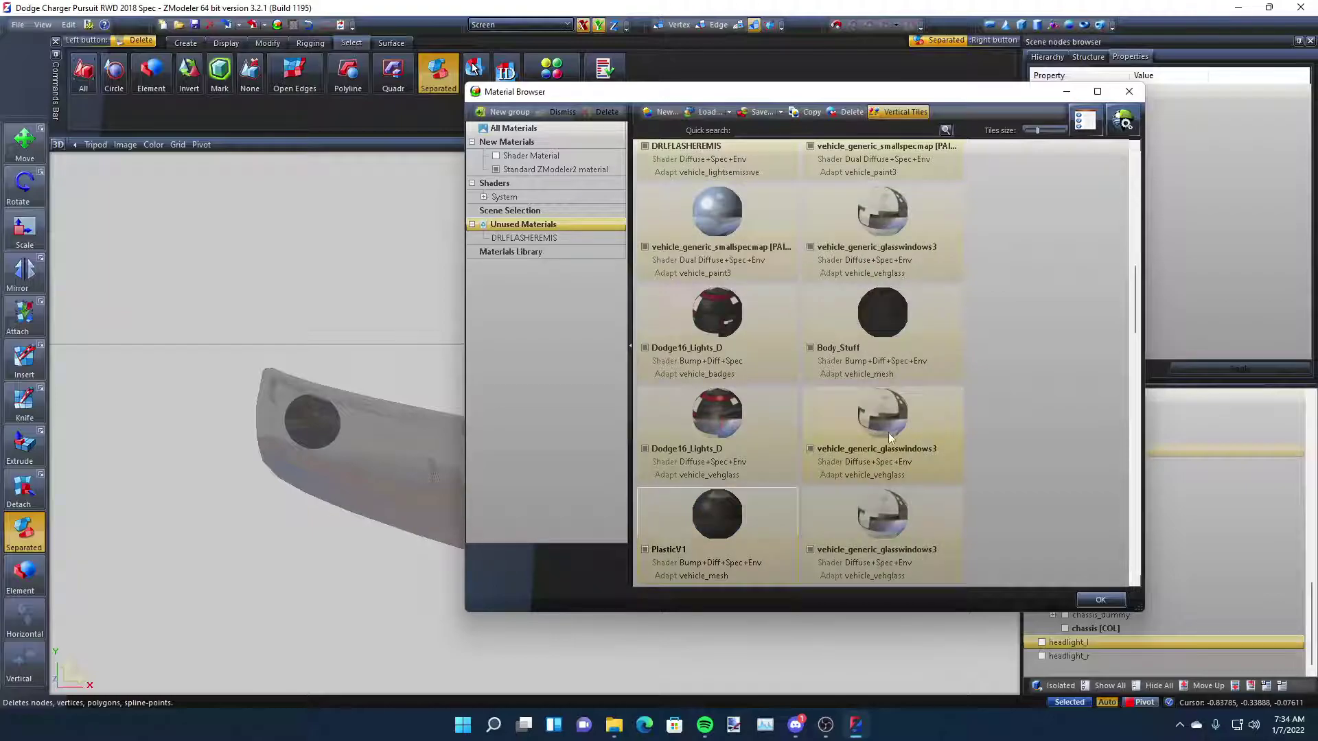
pyautogui.scroll(3, 888, 432)
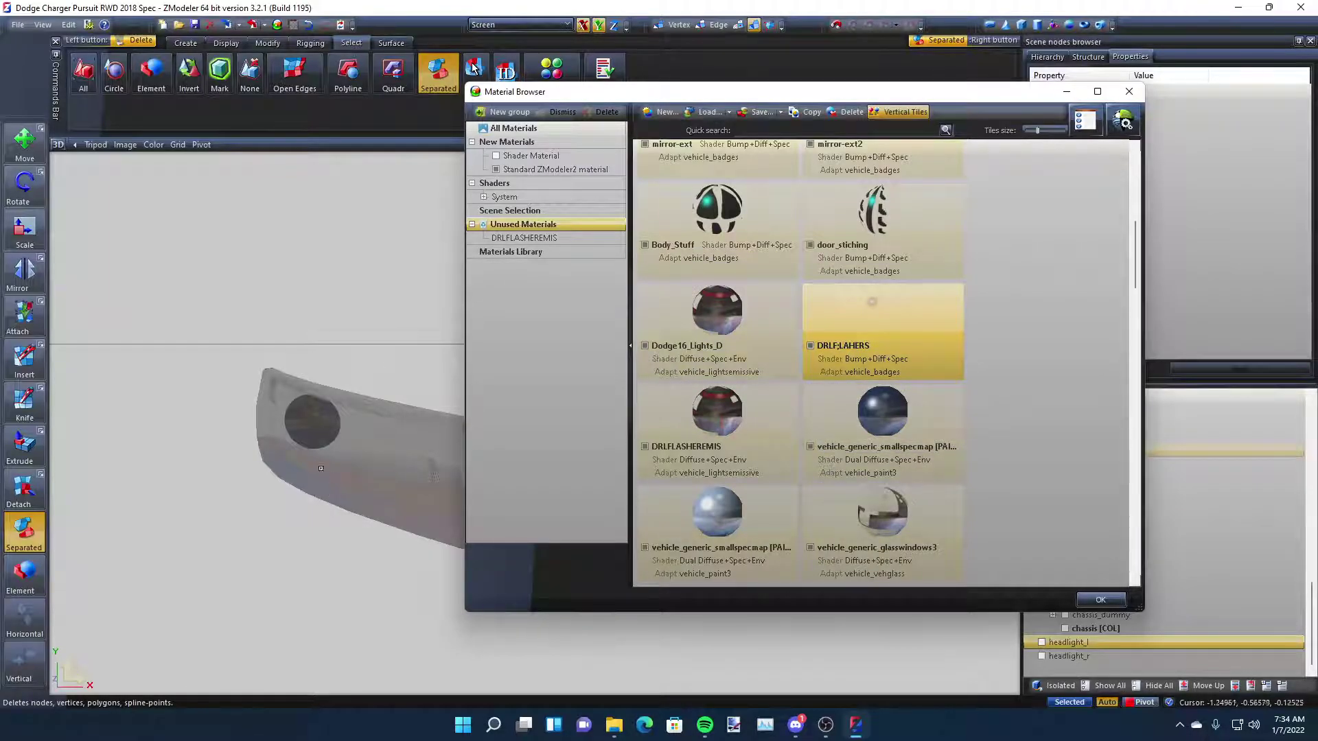
# Close the material browser, hide all scene nodes and show only the copied headlight_l and headlight_r at the end of the hierarchy
pyautogui.scroll(-5, 256, 497)
pyautogui.scroll(2, 382, 471)
pyautogui.scroll(3, 208, 494)
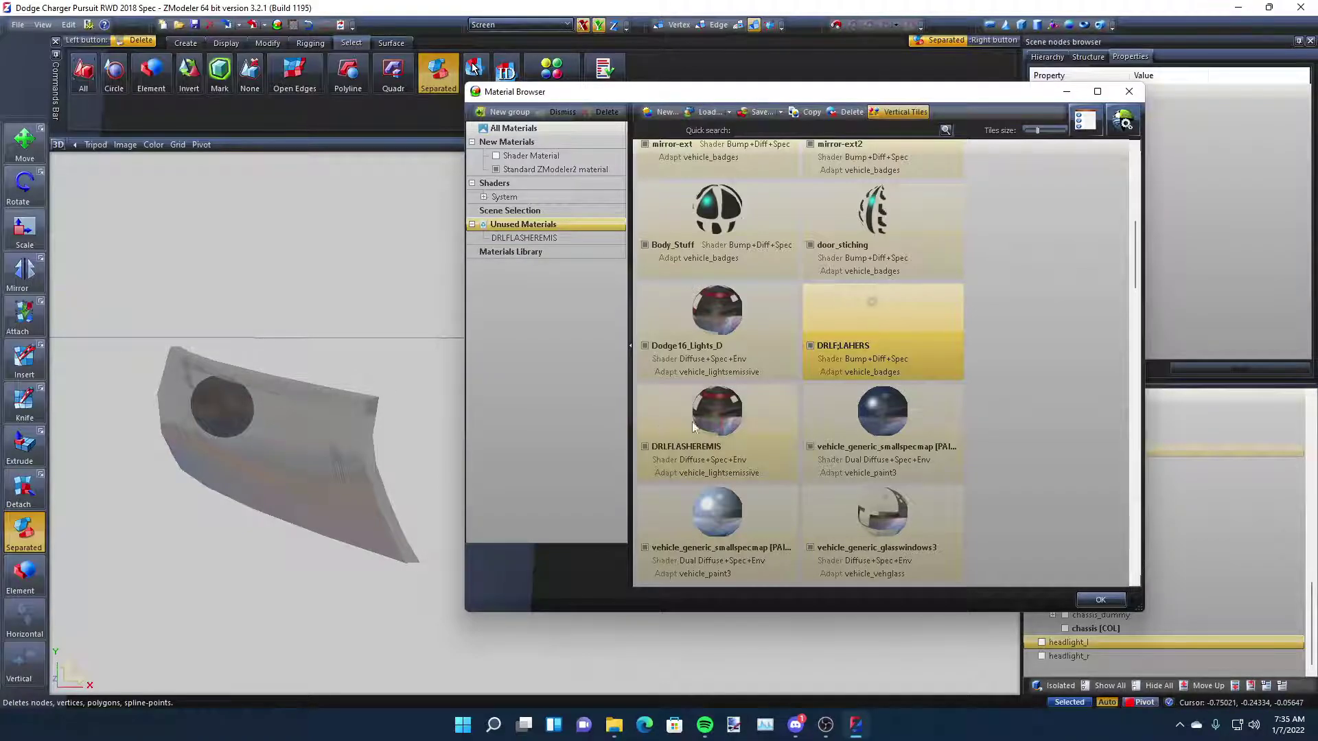
pyautogui.click(1129, 91)
pyautogui.scroll(-2, 509, 457)
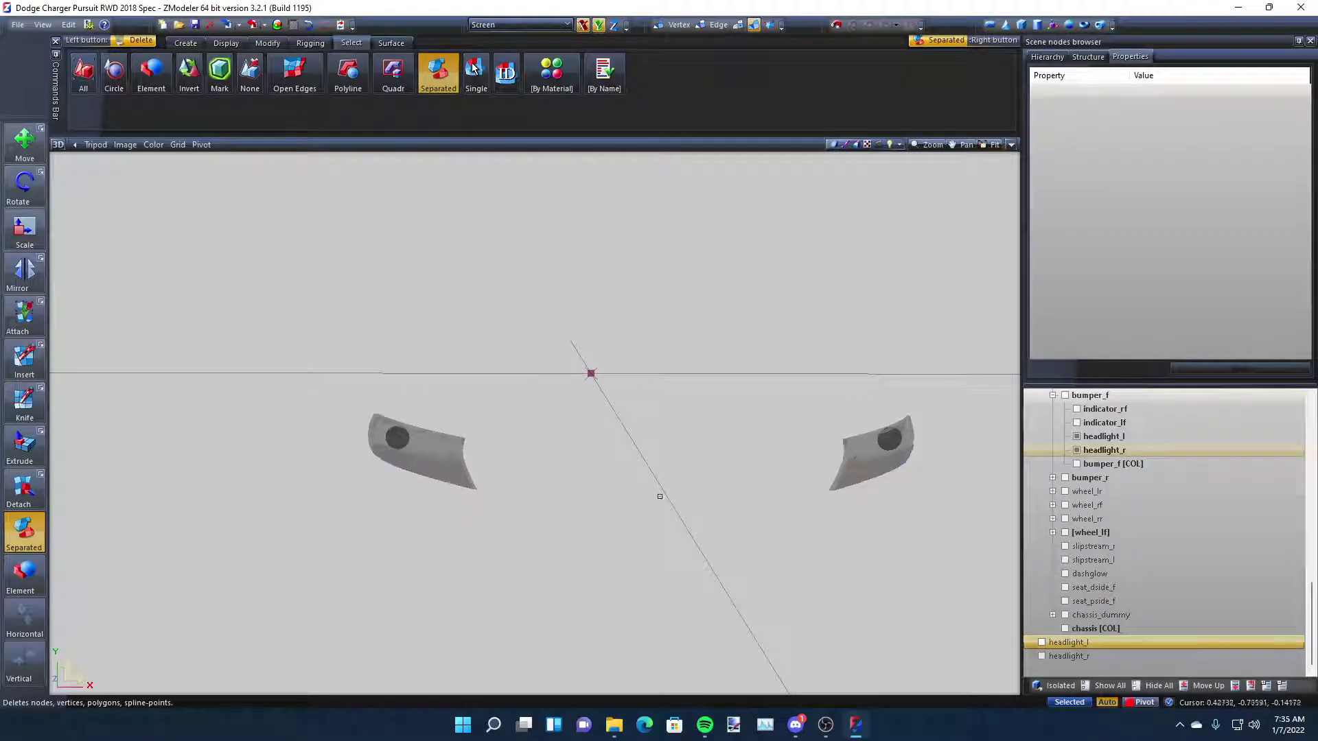
pyautogui.click(1159, 686)
pyautogui.click(1041, 656)
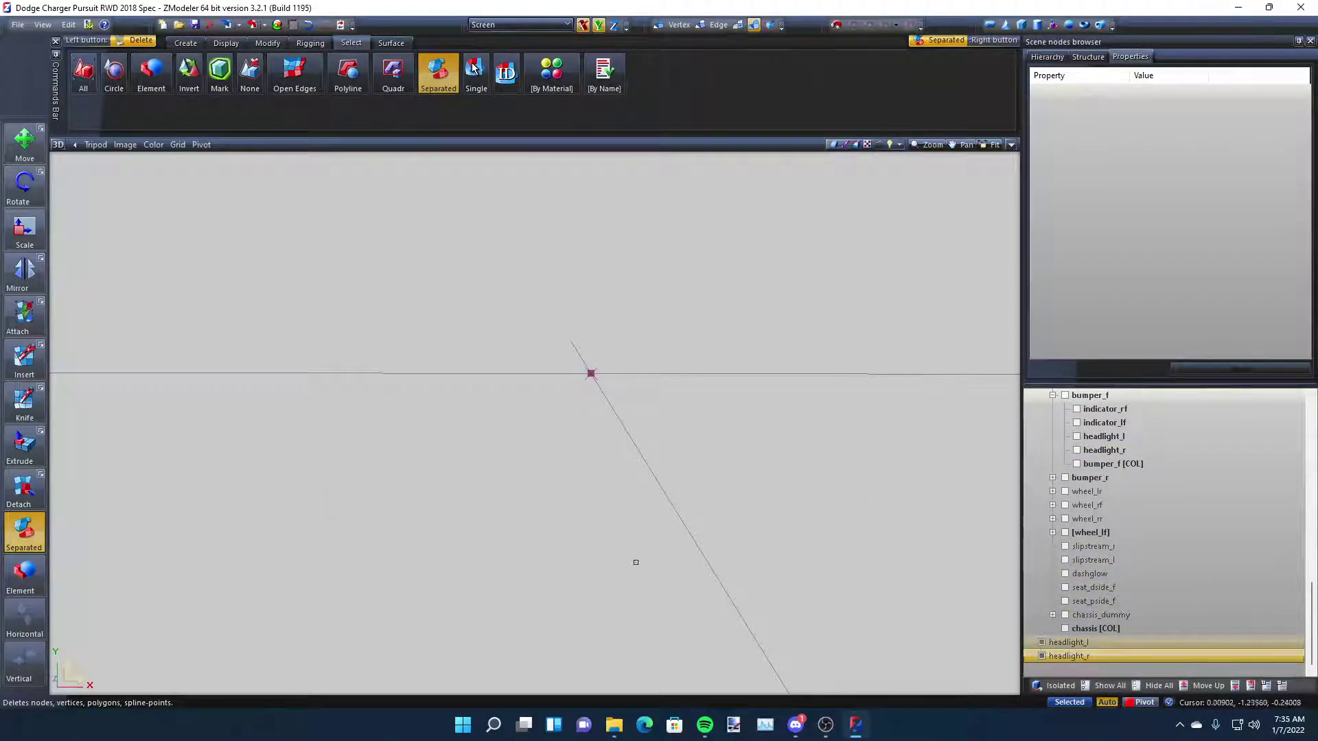
pyautogui.moveTo(694, 556)
pyautogui.mouseDown(button='middle')
pyautogui.moveTo(717, 561)
pyautogui.moveTo(691, 562)
pyautogui.moveTo(705, 562)
pyautogui.mouseUp(button='middle')
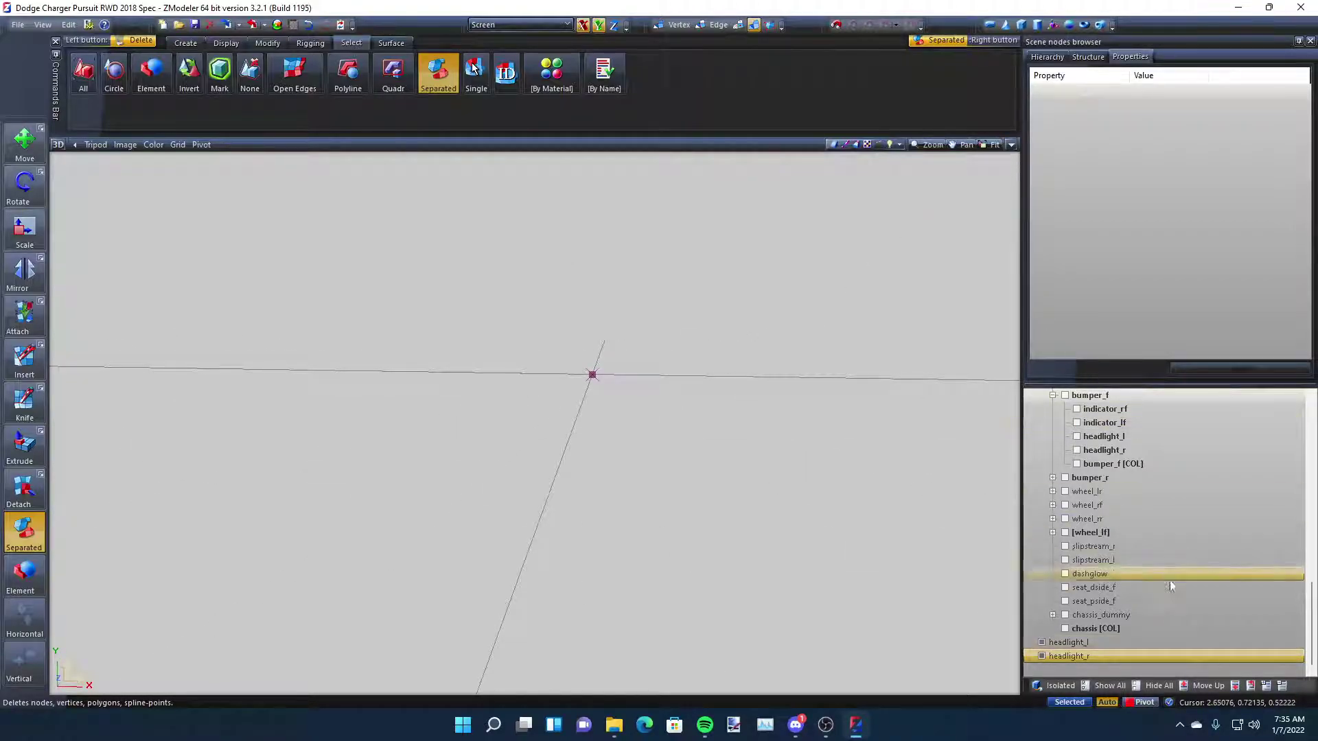
# Rename the copied headlight_l as siren1 and the copied headlight_r as siren2
pyautogui.doubleClick(1076, 641)
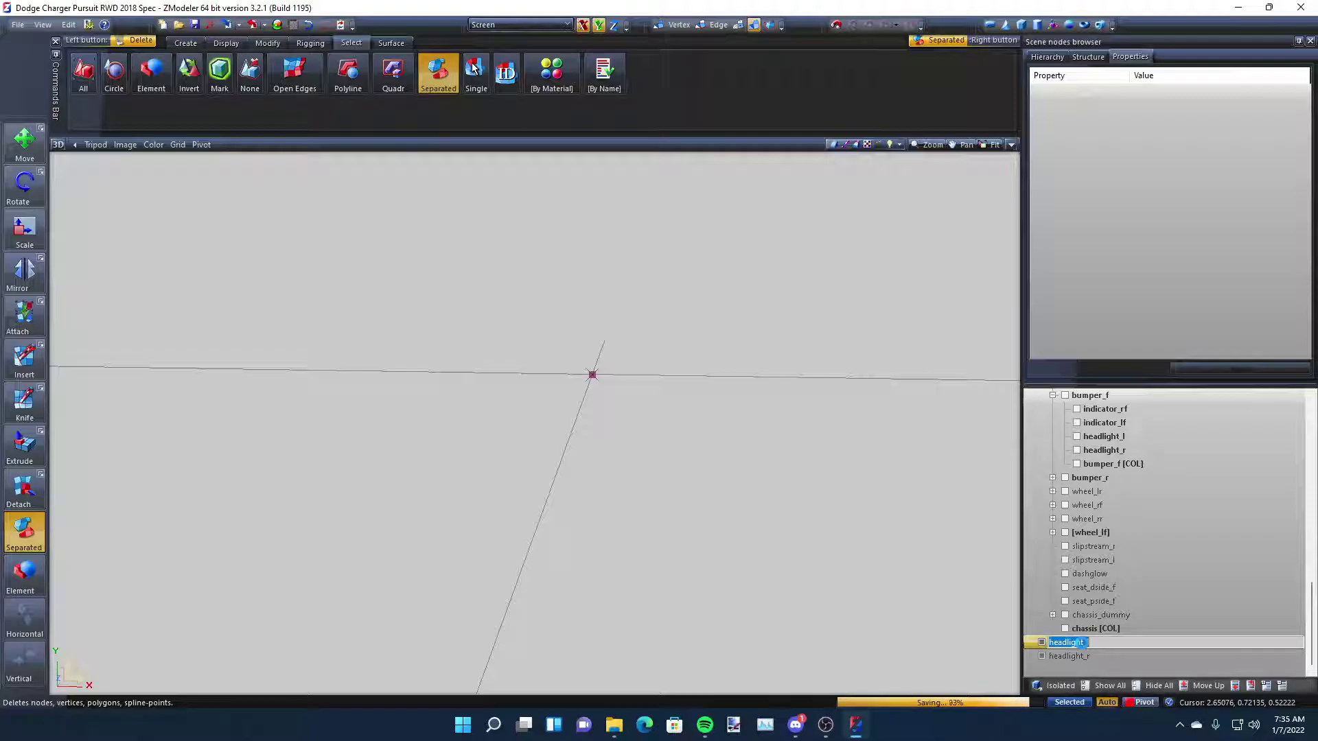
pyautogui.write('siren1')
pyautogui.press('Return')
pyautogui.click(1091, 658)
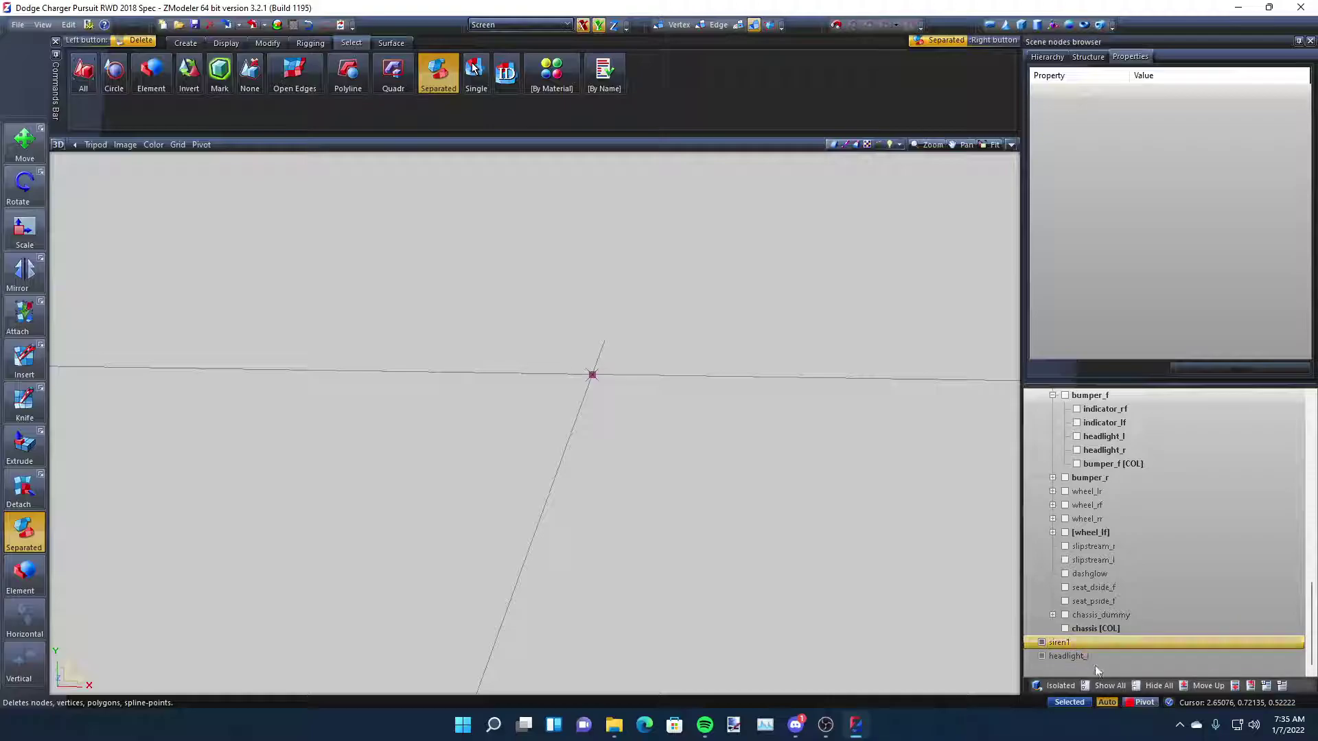
pyautogui.click(1089, 657)
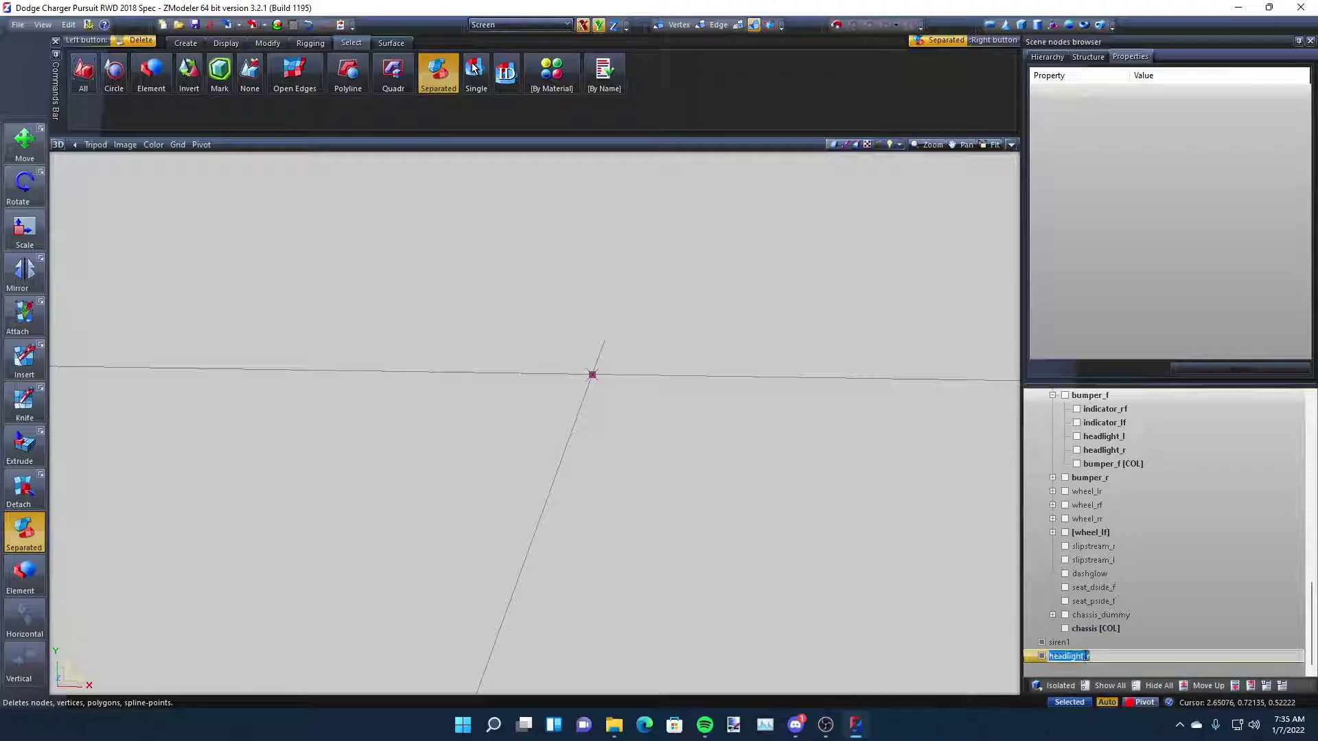
pyautogui.write('siren2')
pyautogui.press('Return')
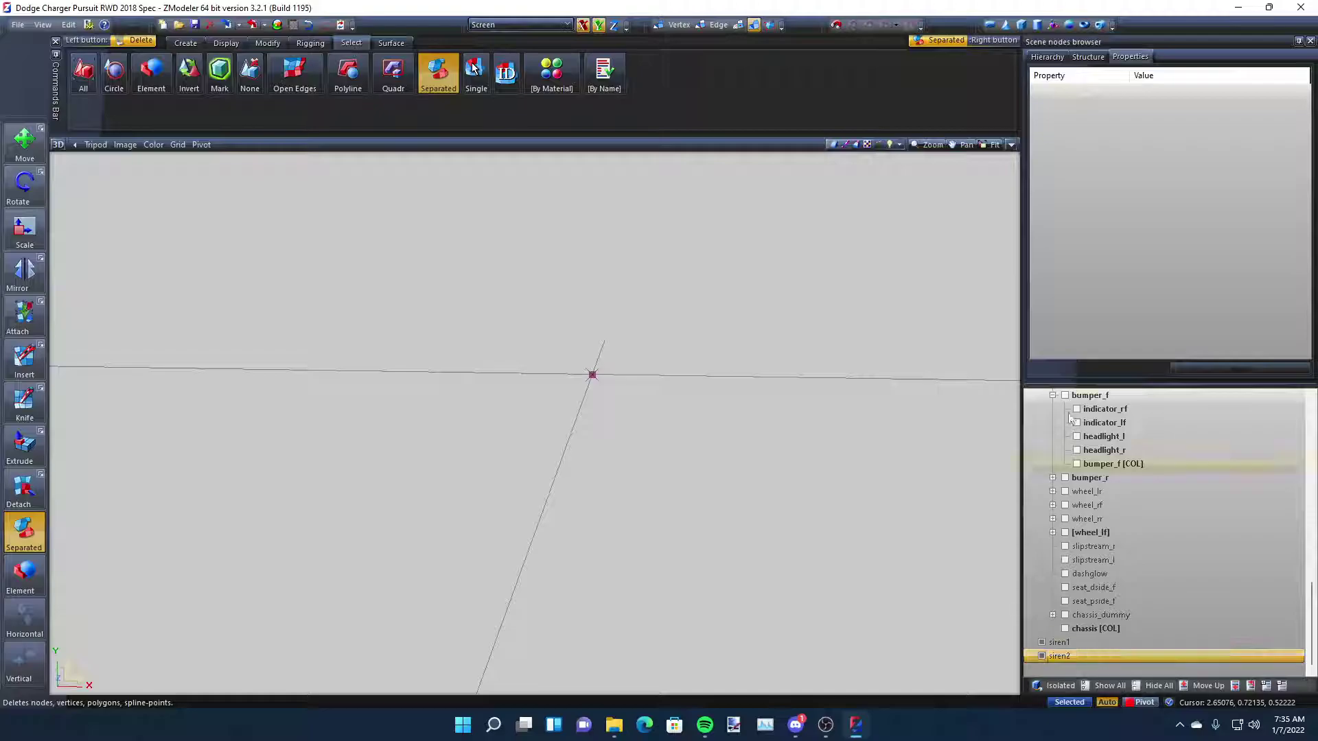
# Examine siren1 and siren2 against the visible bumper_f in the four-viewport layout, with a close-up in the top view
pyautogui.click(1011, 144)
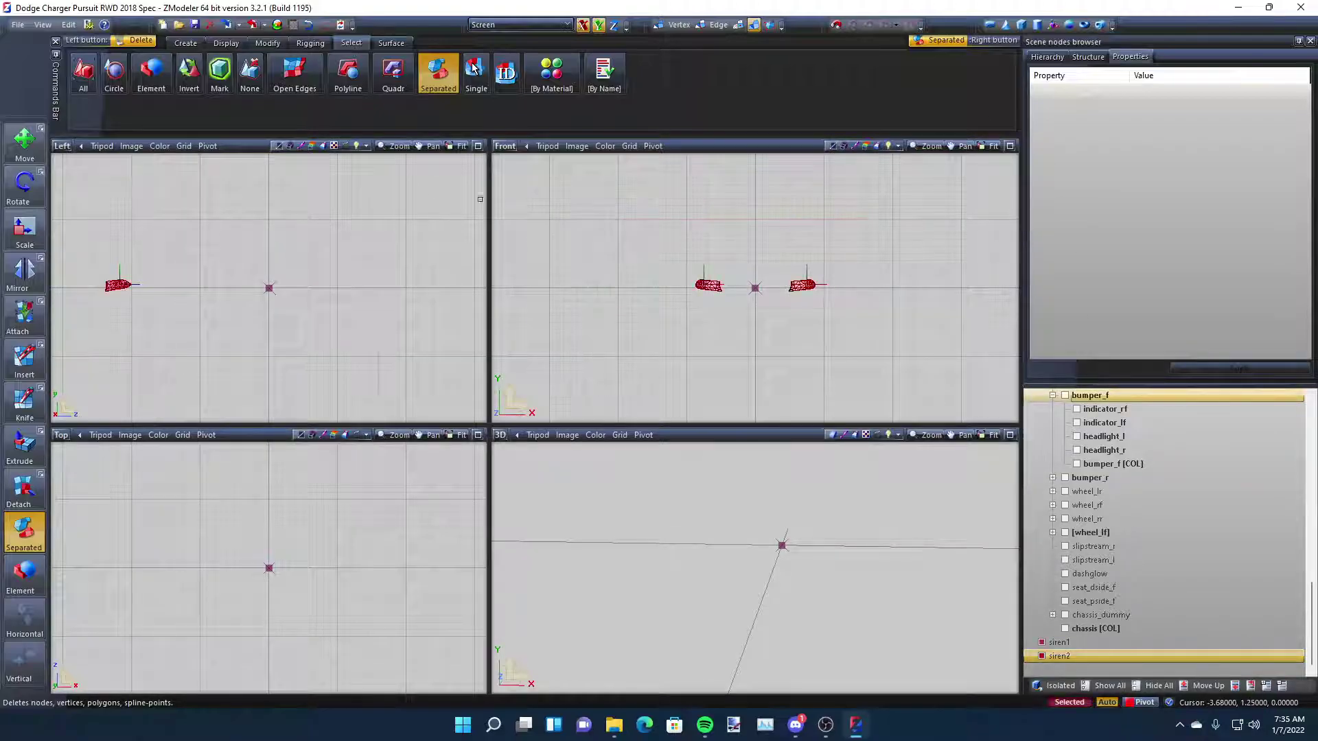
pyautogui.click(226, 42)
pyautogui.click(268, 43)
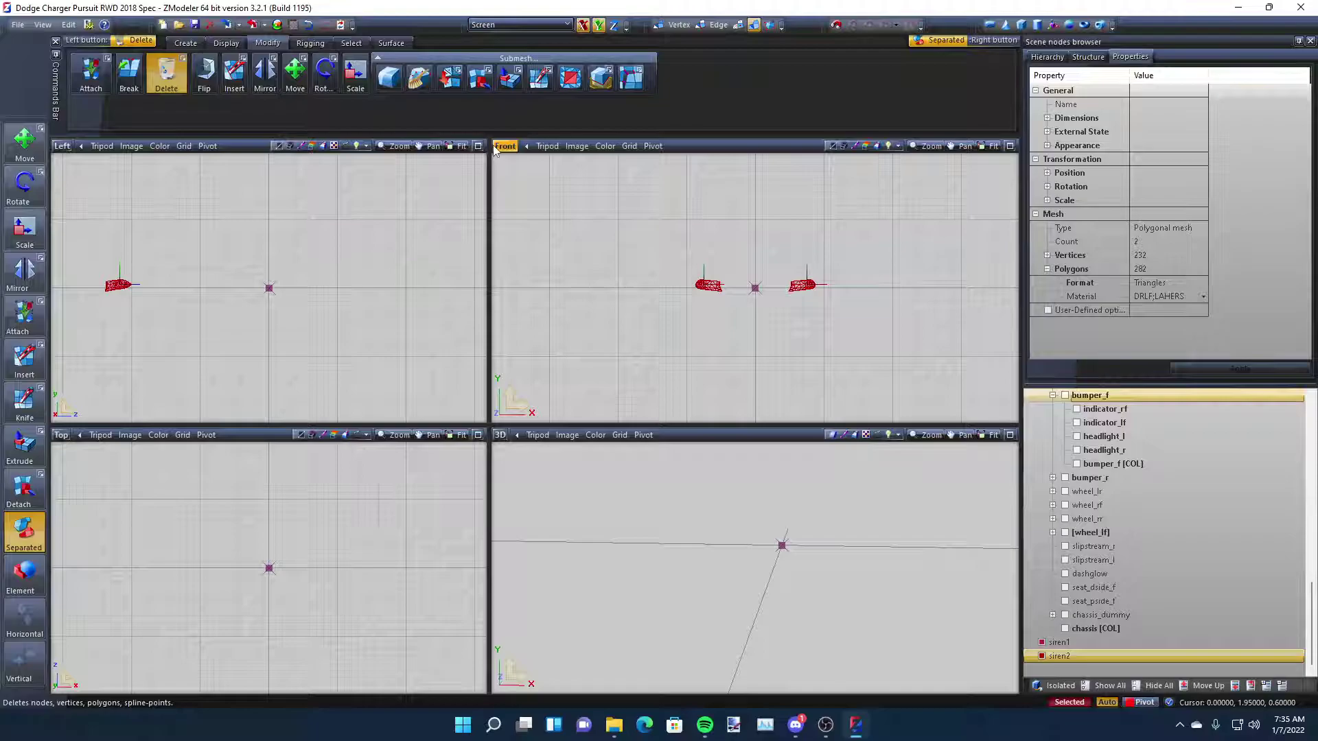
pyautogui.scroll(-5, 304, 603)
pyautogui.scroll(3, 295, 650)
pyautogui.scroll(3, 296, 651)
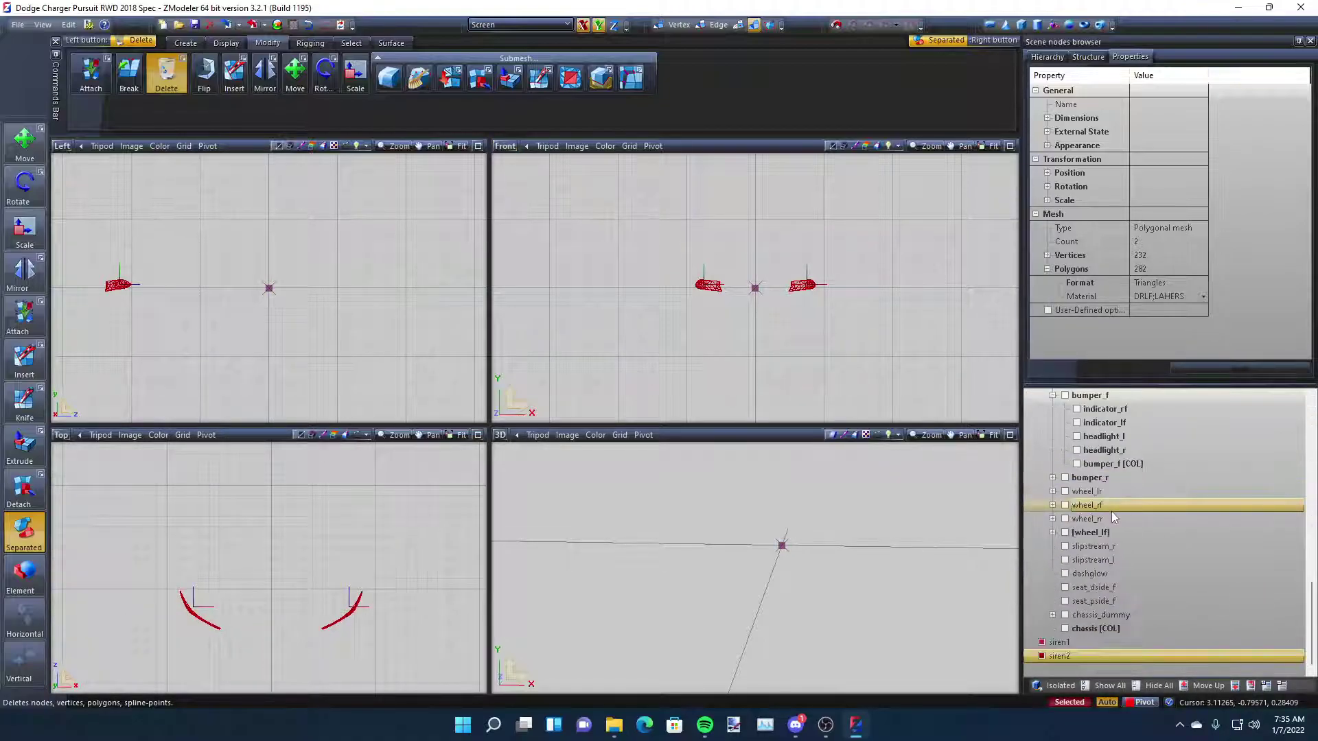
pyautogui.click(1066, 395)
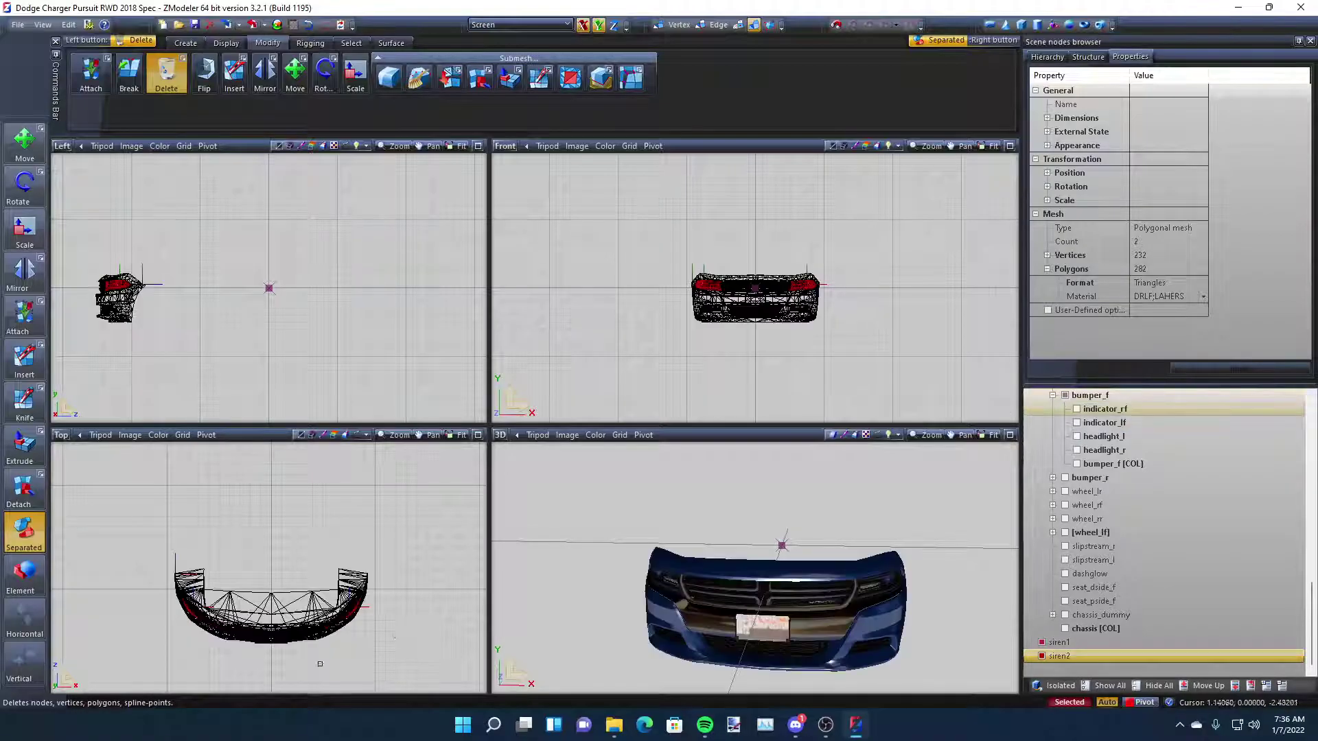
pyautogui.scroll(6, 342, 658)
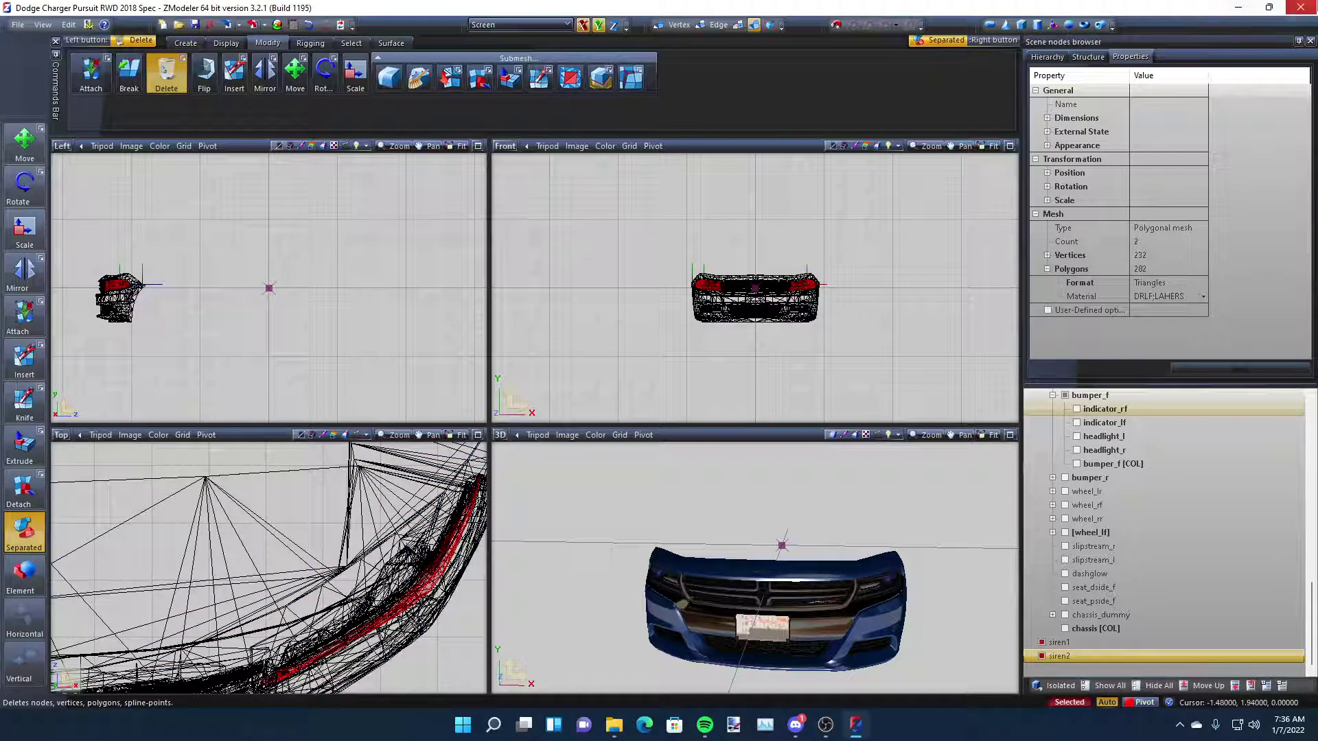
# Close ZModeler and open a blank Notepad document in a widened window
pyautogui.click(1300, 8)
pyautogui.click(688, 395)
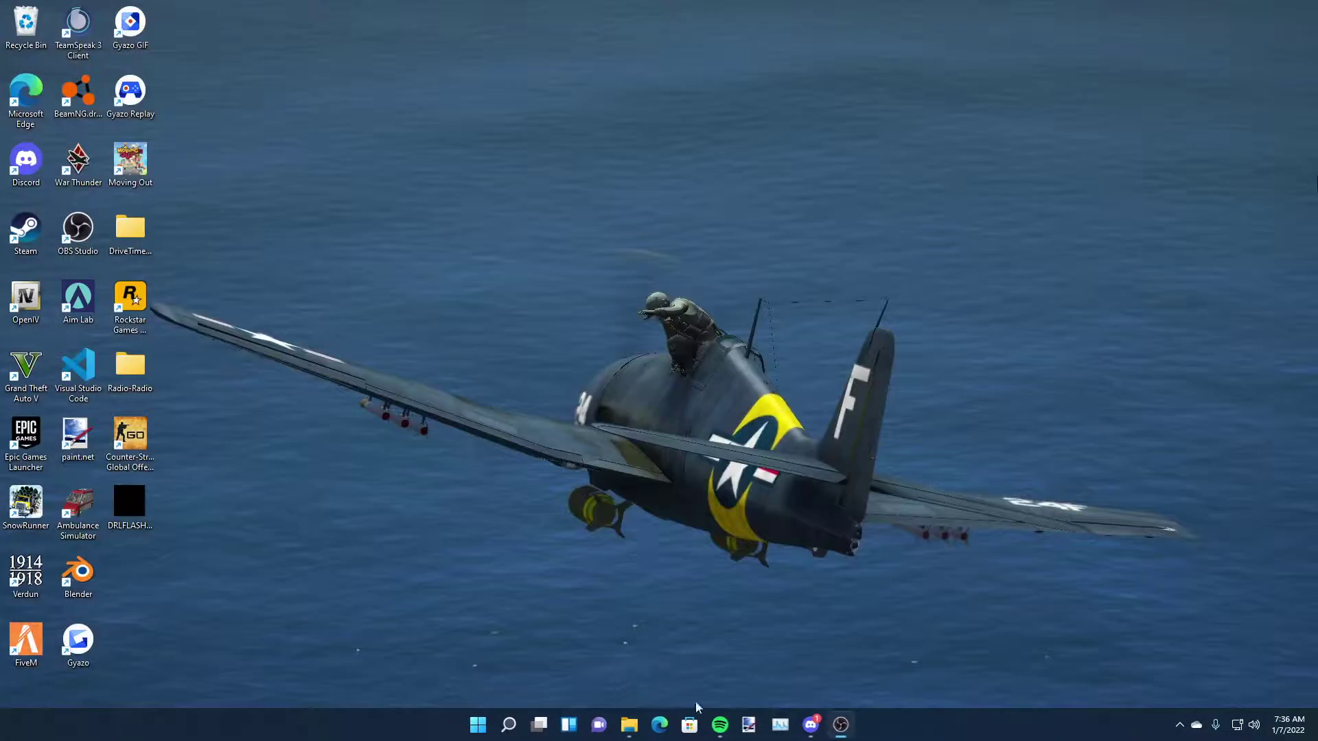
pyautogui.click(509, 725)
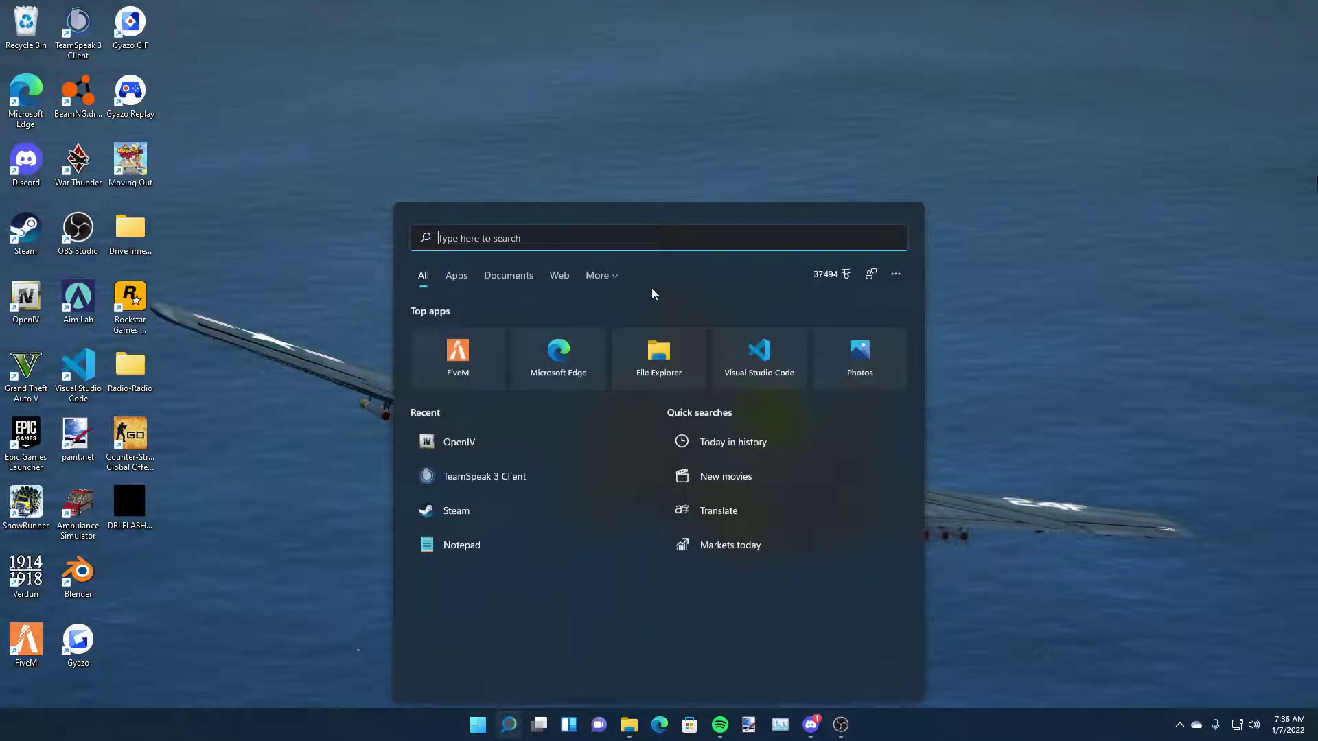
pyautogui.write('notepad')
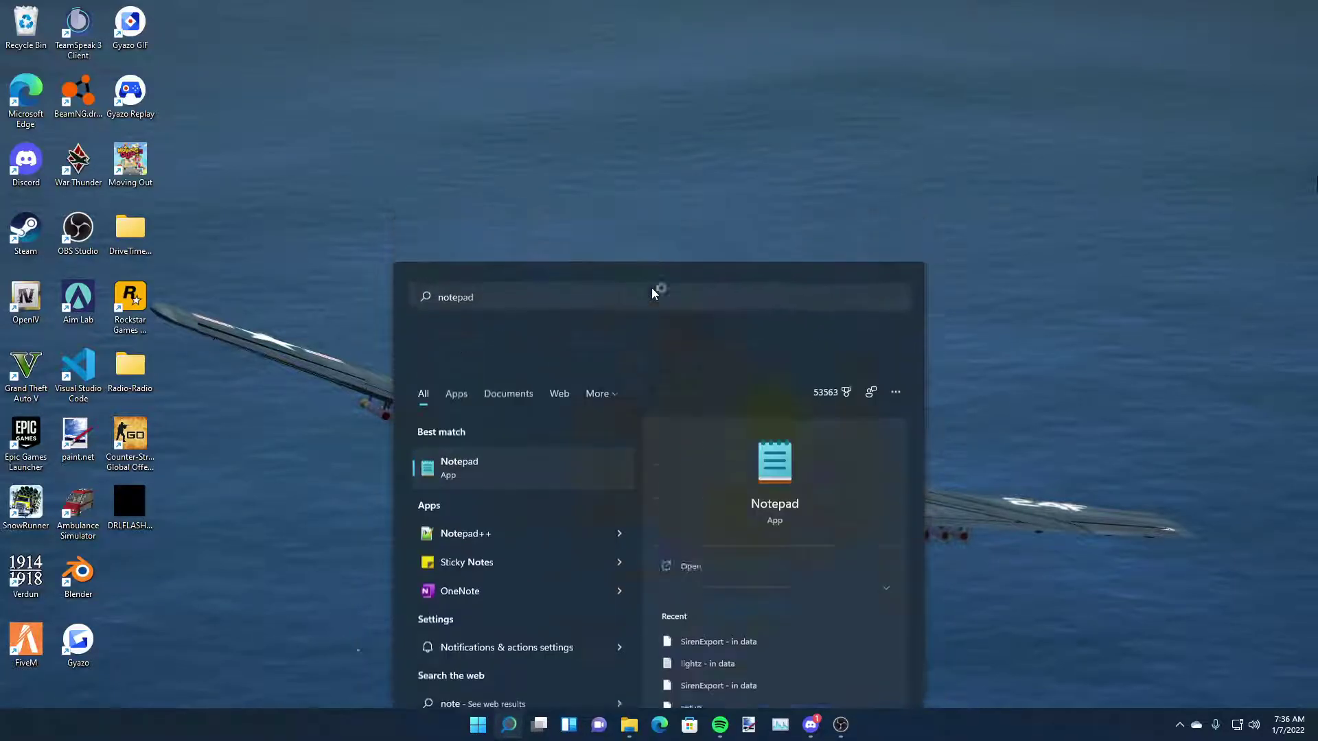
pyautogui.press('Return')
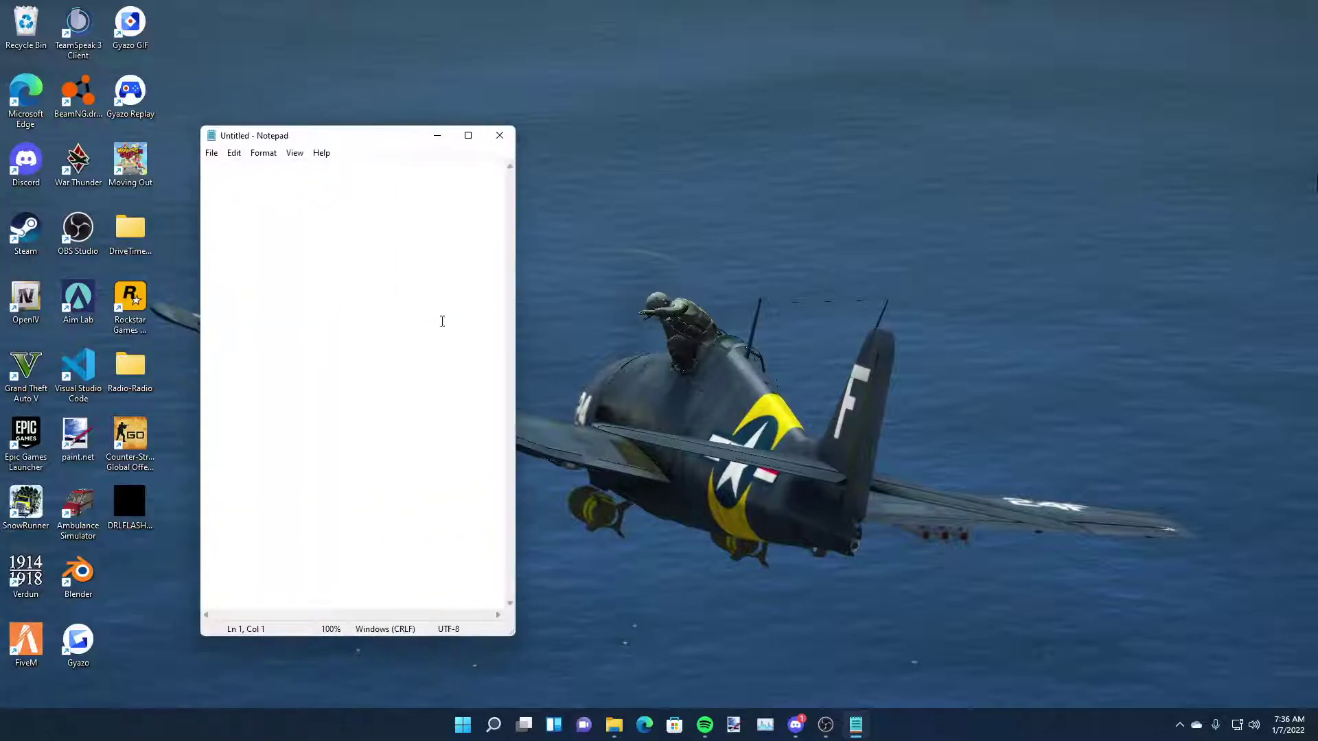
pyautogui.moveTo(516, 345); pyautogui.dragTo(775, 345)
# Write a tab-indented row of 32 x's, followed by 32-digit flash patterns repeating 1100 and 0011 on the next two rows
pyautogui.press('Tab')
pyautogui.write('xxxxxxxxxxxxxxxxxxxxxxxxxxxxxxxxx')
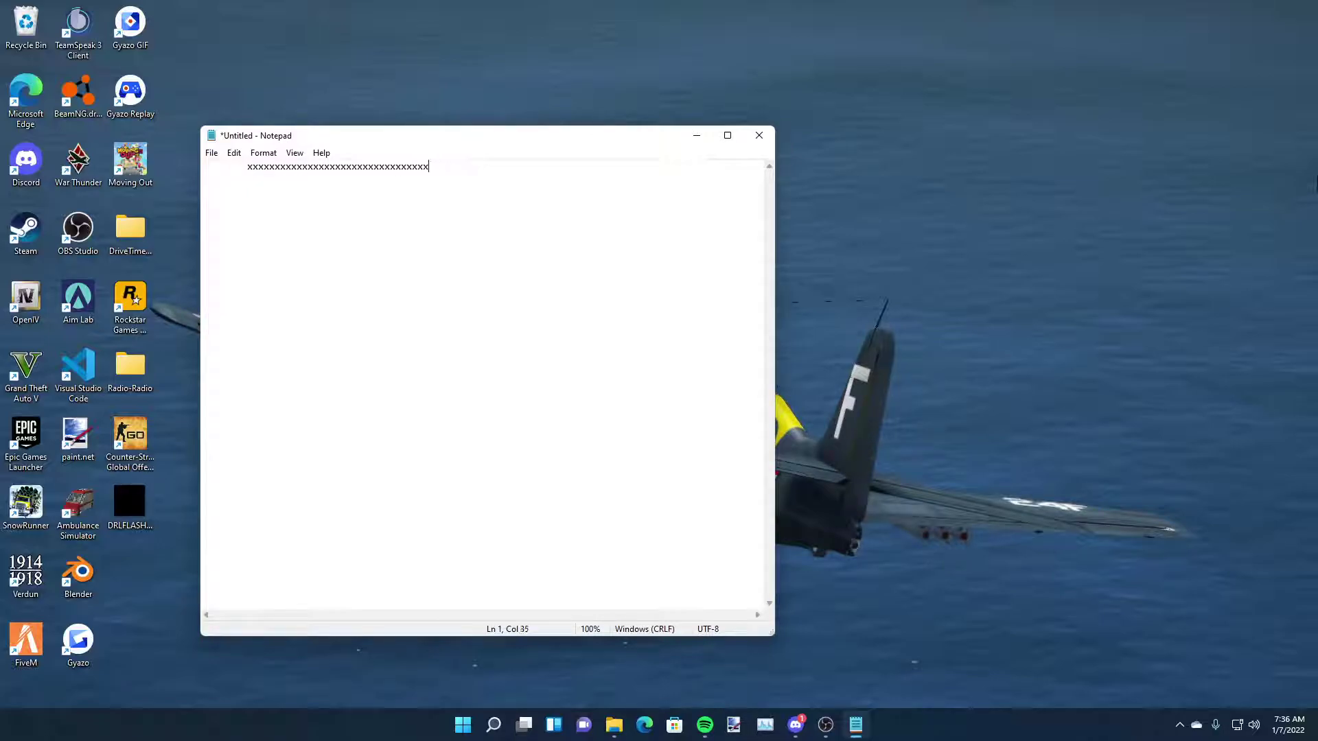
pyautogui.write('xxxxx11001100110011001100110011001100')
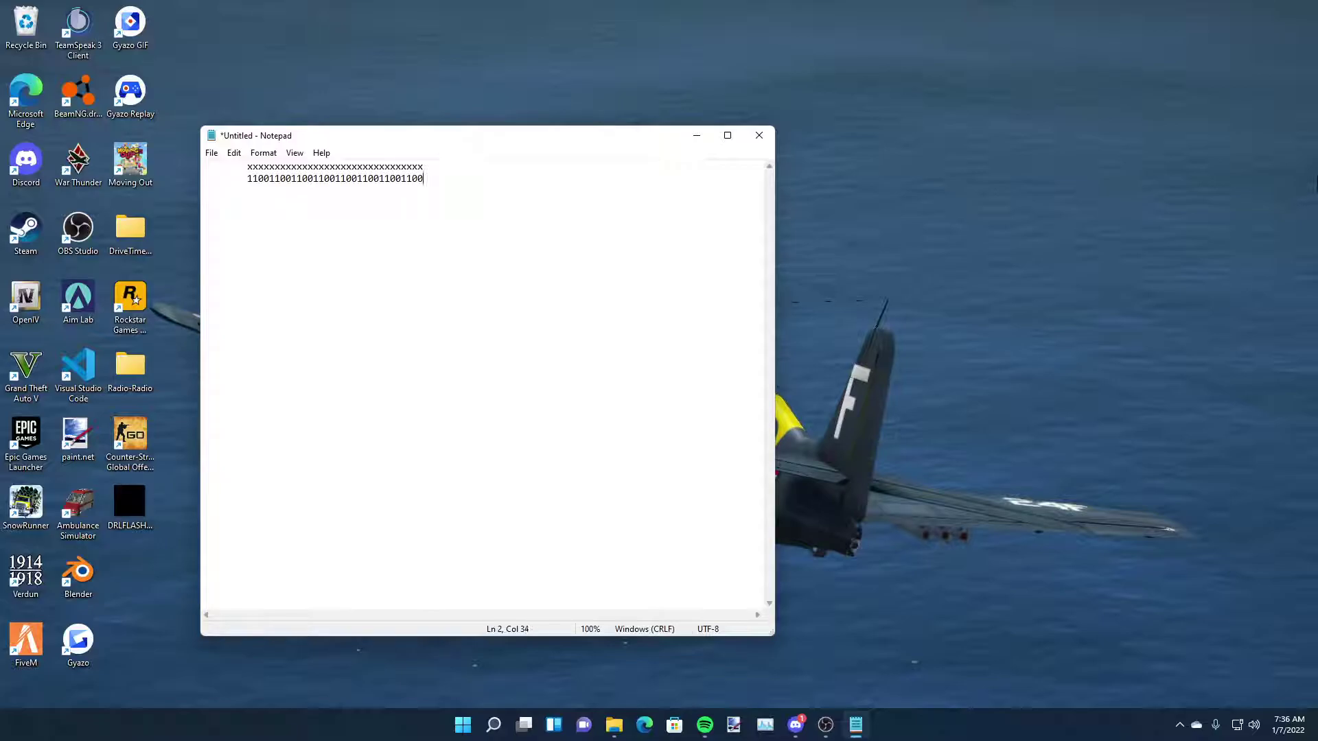
pyautogui.write('0110011001100110011')
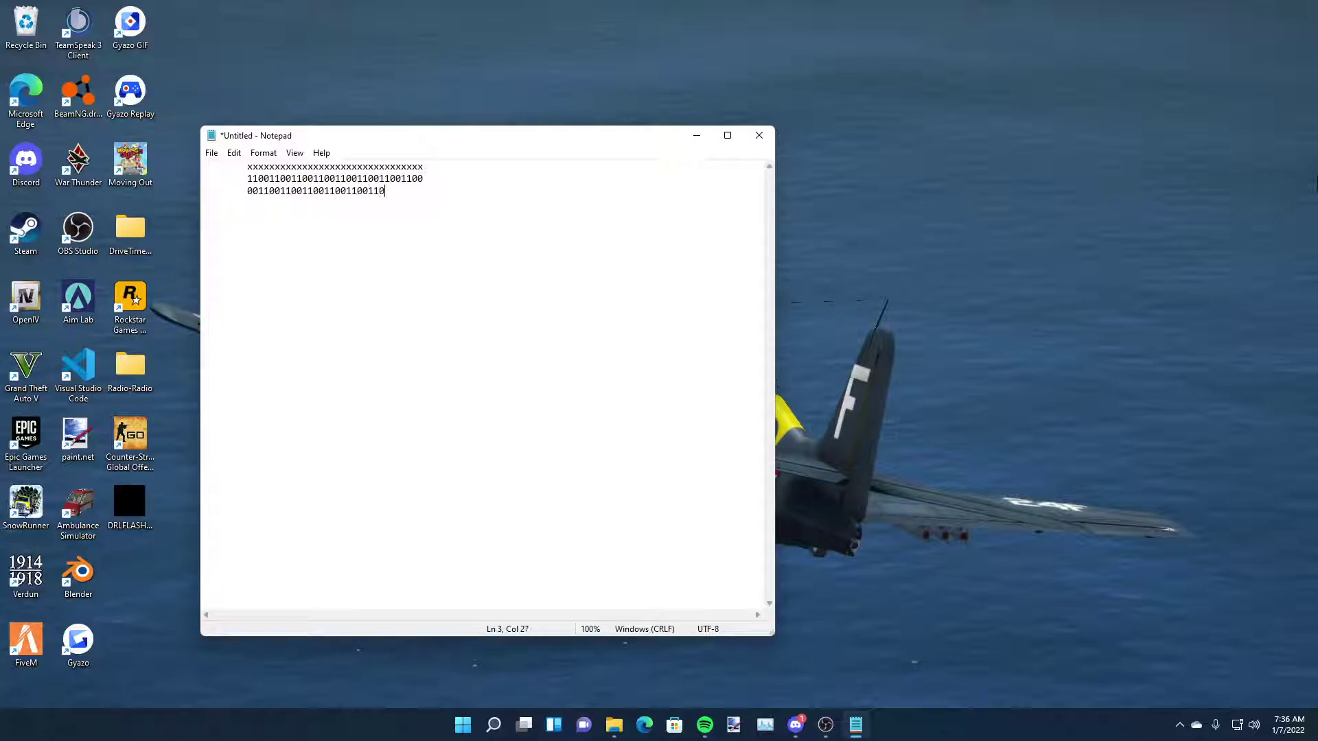
pyautogui.write('00110011')
# Switch to Edge on this monitor and replay the CHP 2017 Dodge Charger Siren & Lights Demo video from about 0:33
pyautogui.click(643, 725)
pyautogui.moveTo(306, 6); pyautogui.dragTo(0, 41)
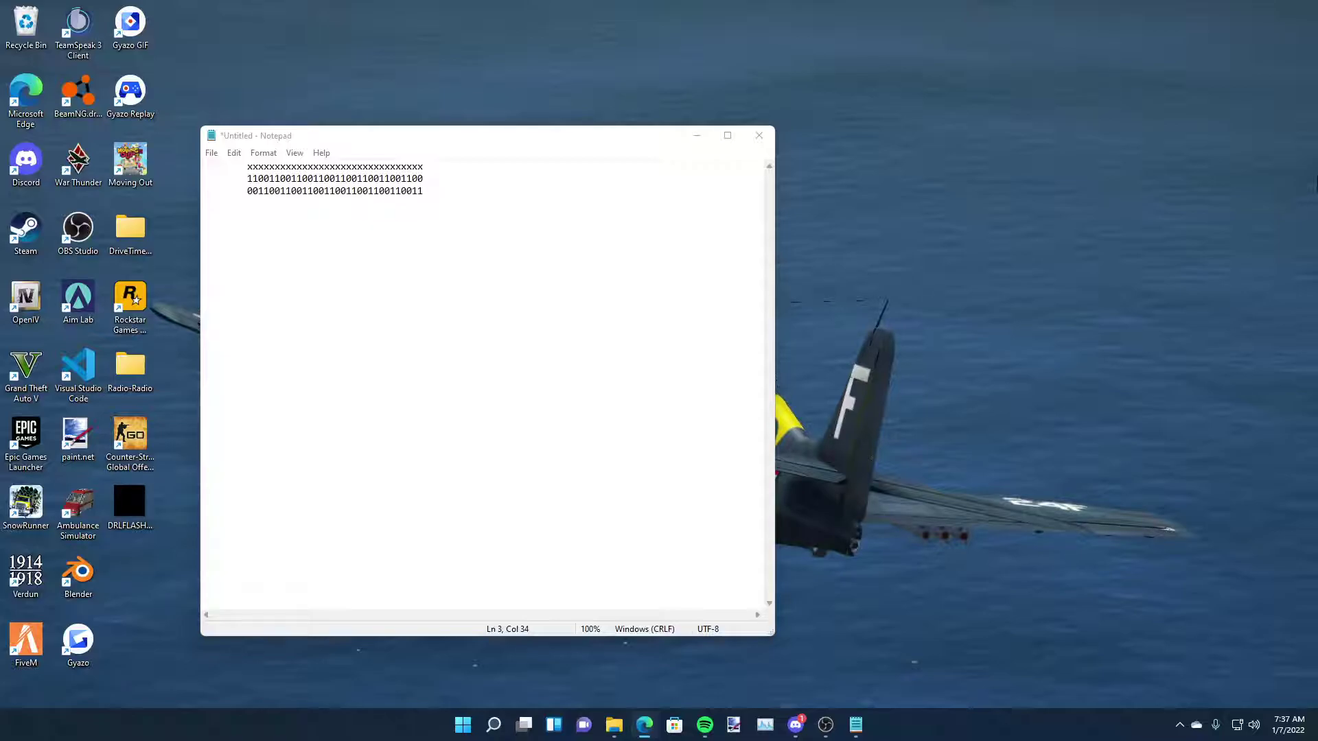
pyautogui.press('super+shift+Left')
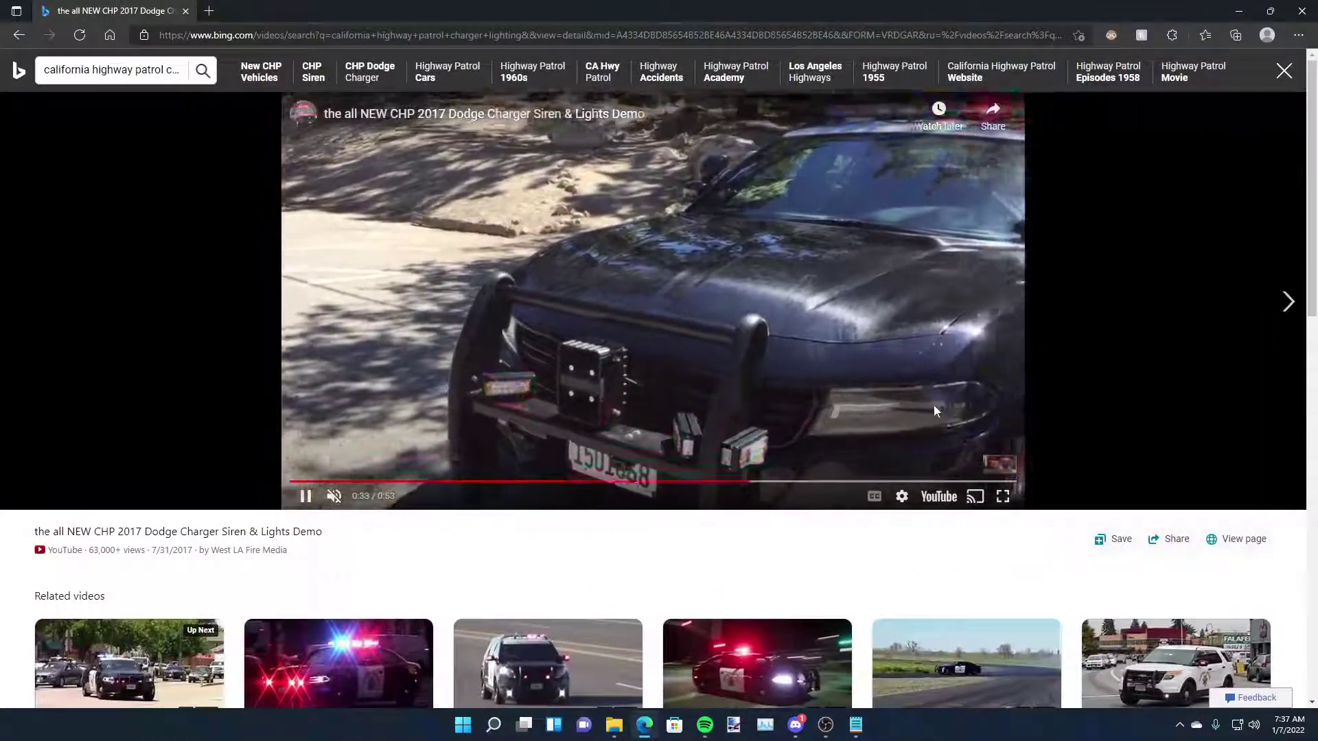
pyautogui.click(738, 480)
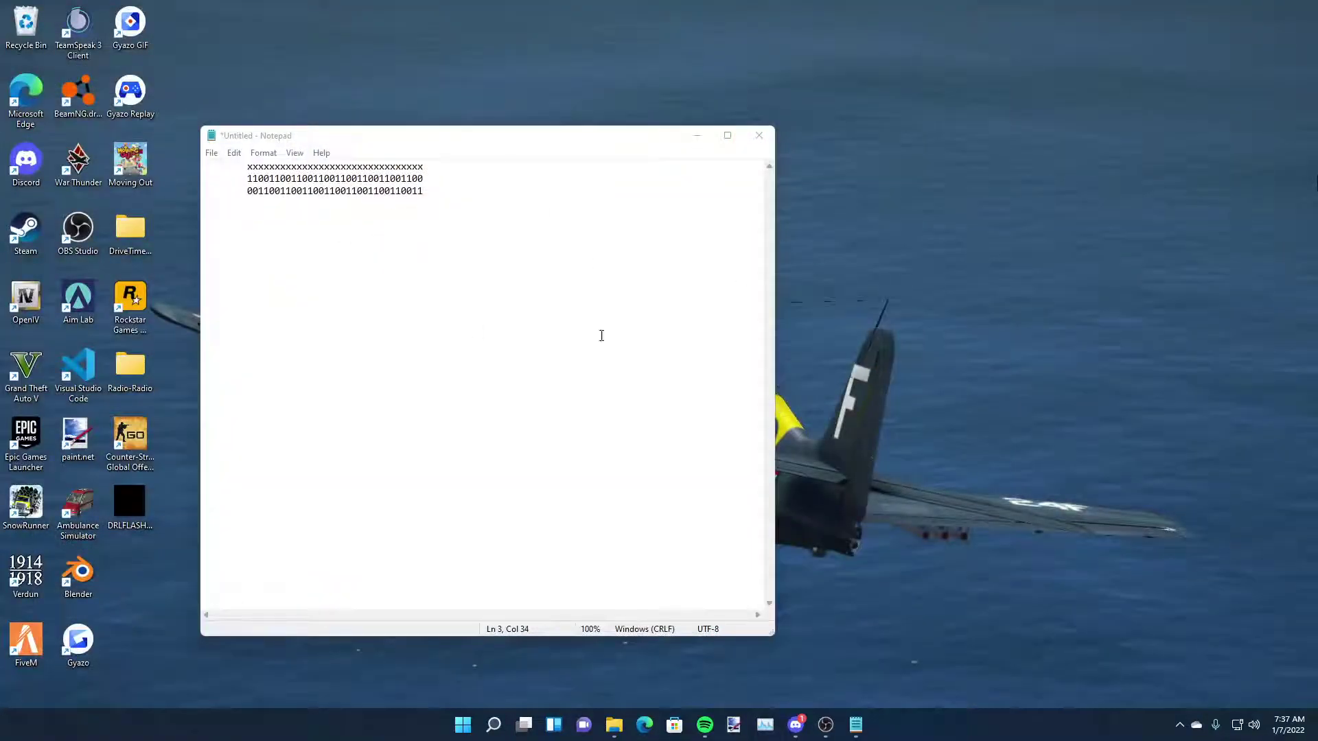
# Close the Notepad document containing the flash patterns
pyautogui.click(755, 147)
pyautogui.click(671, 362)
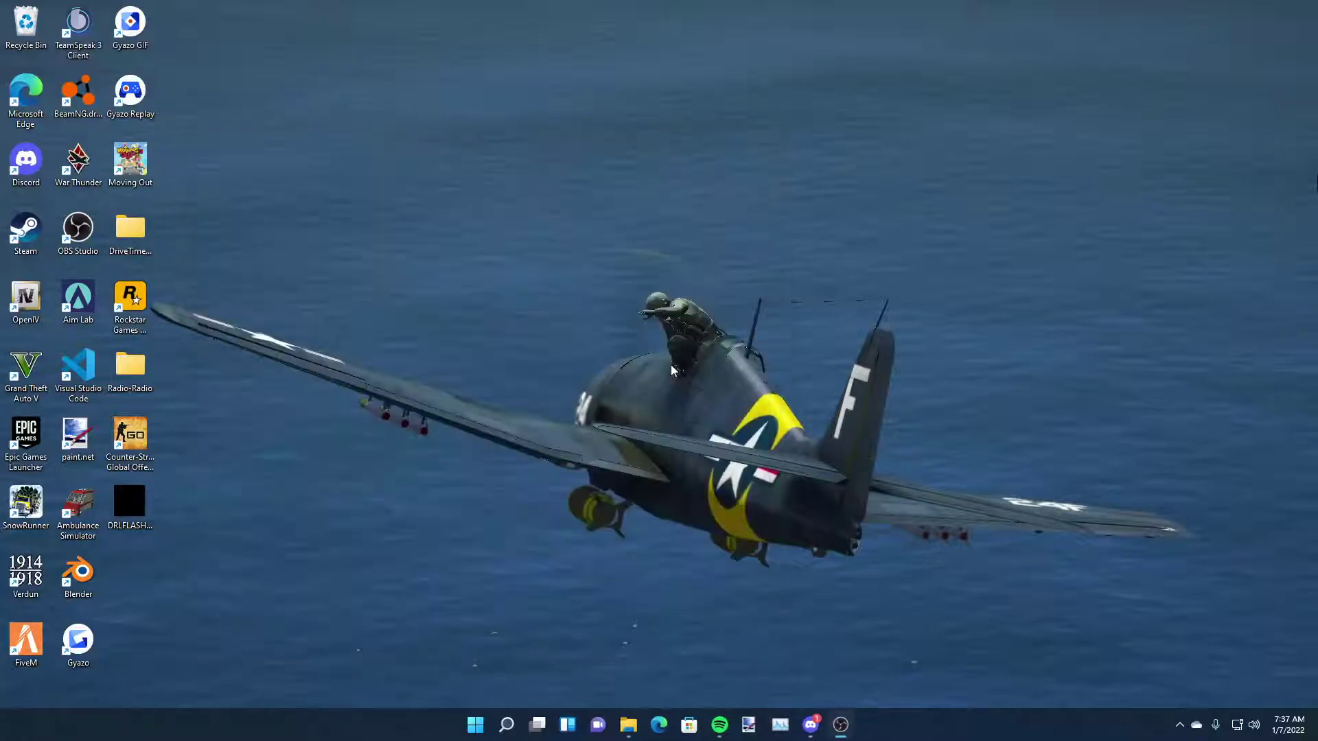